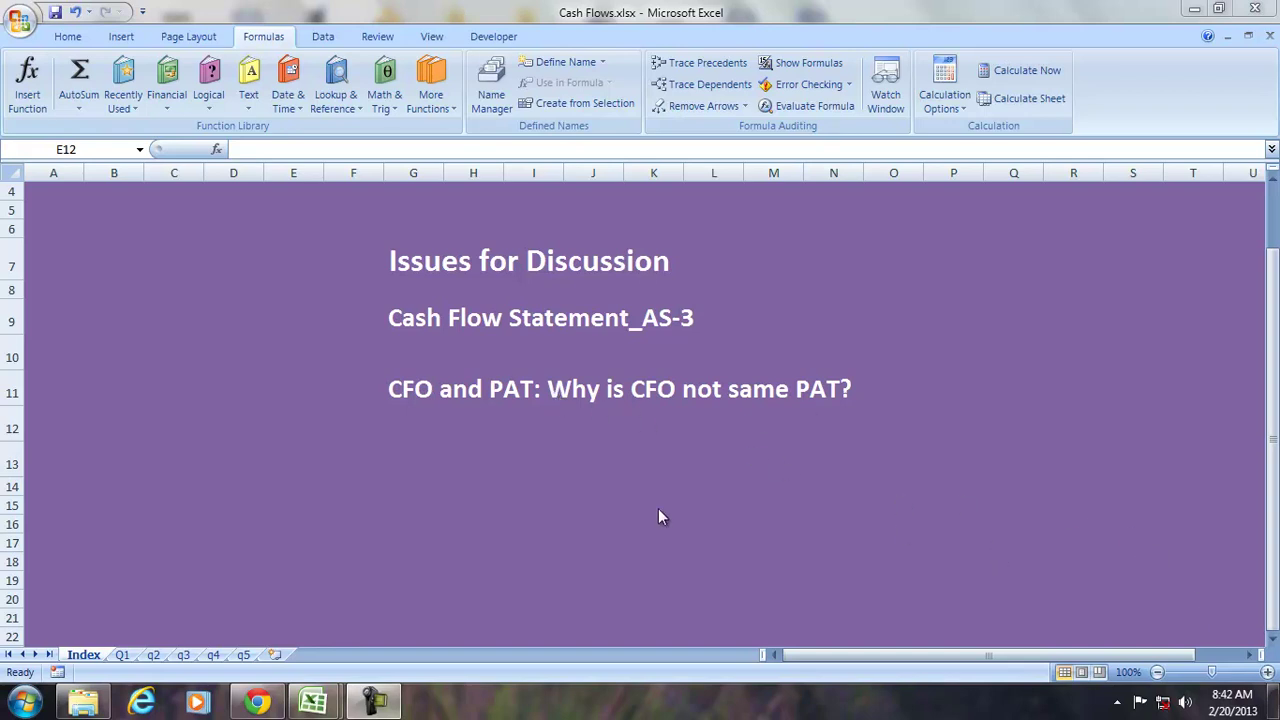
Step: Open the Q1 sheet and review the Exercise 1 transactions, starting with the business start-up entry
{"action": "left_click", "coordinate": [122, 654]}
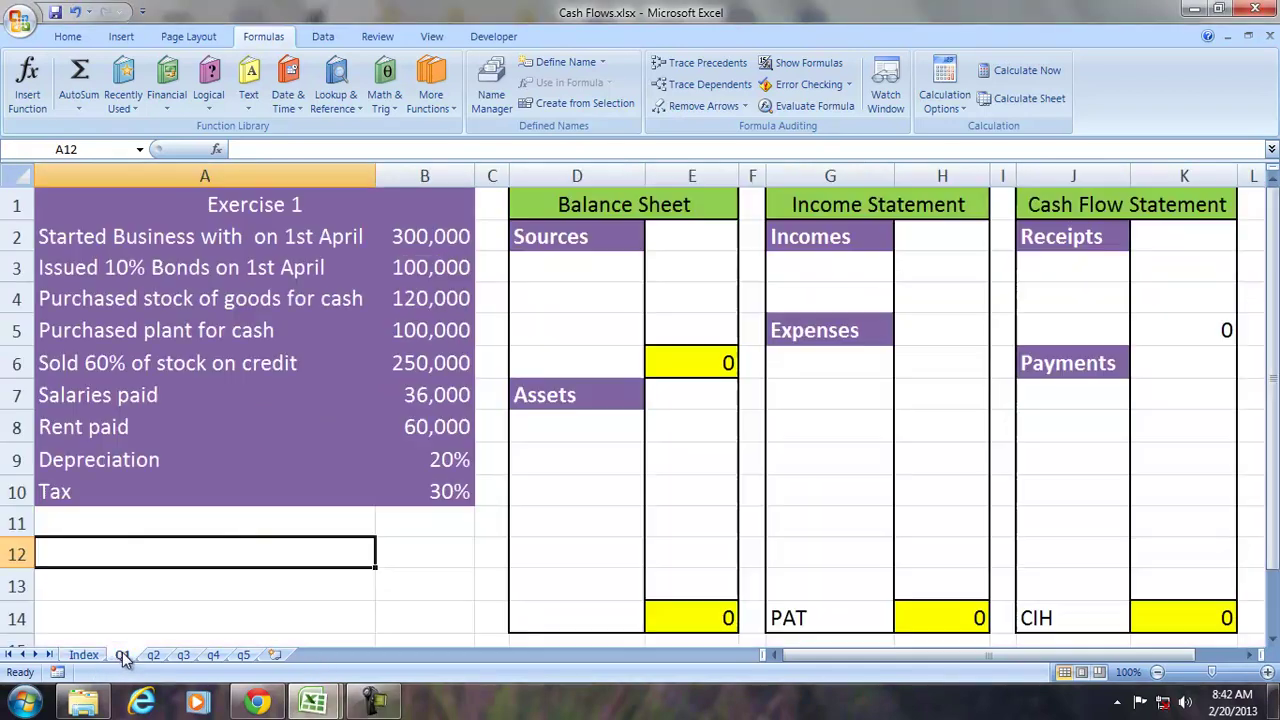
{"action": "left_click_drag", "start_coordinate": [166, 206], "coordinate": [197, 486]}
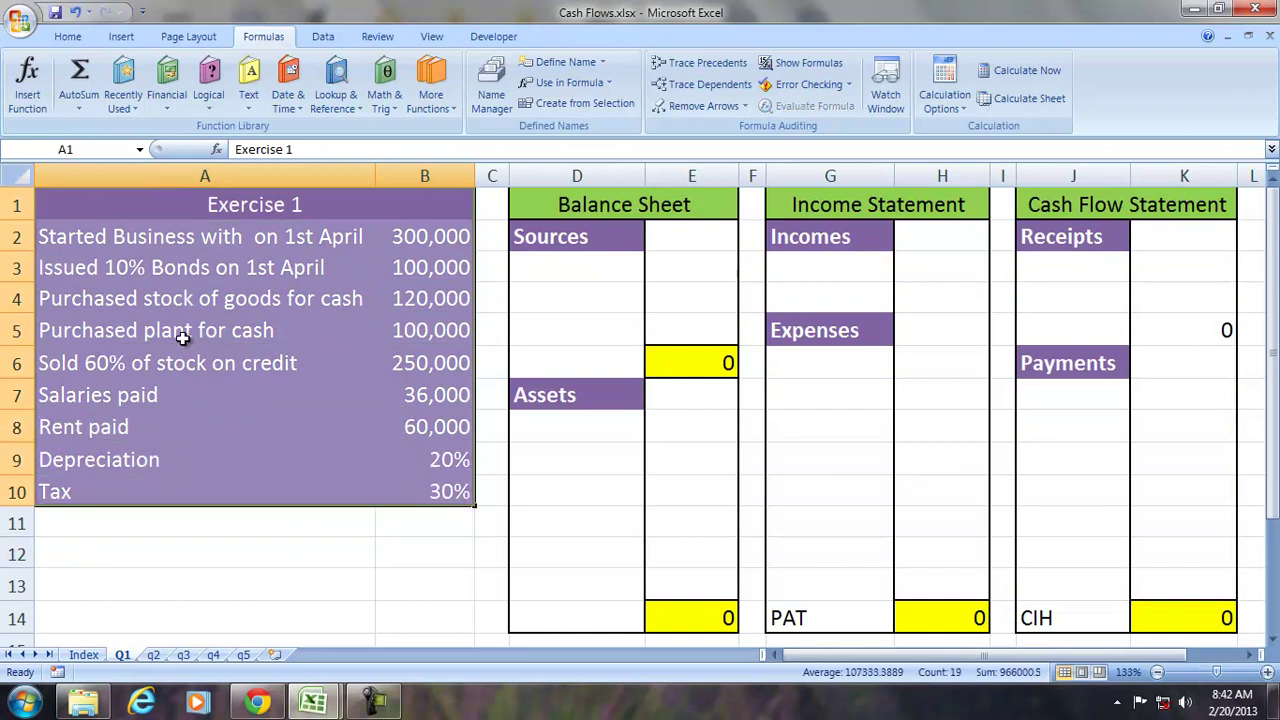
{"action": "left_click", "coordinate": [565, 263]}
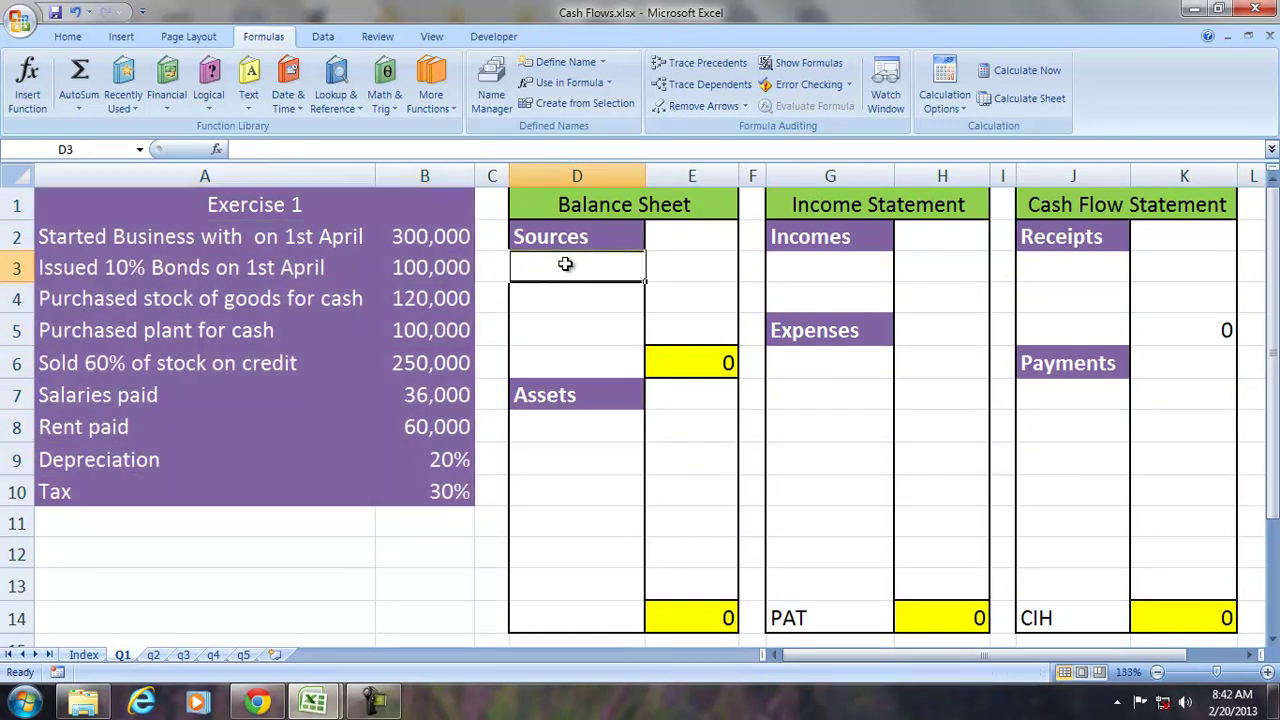
{"action": "left_click", "coordinate": [148, 240]}
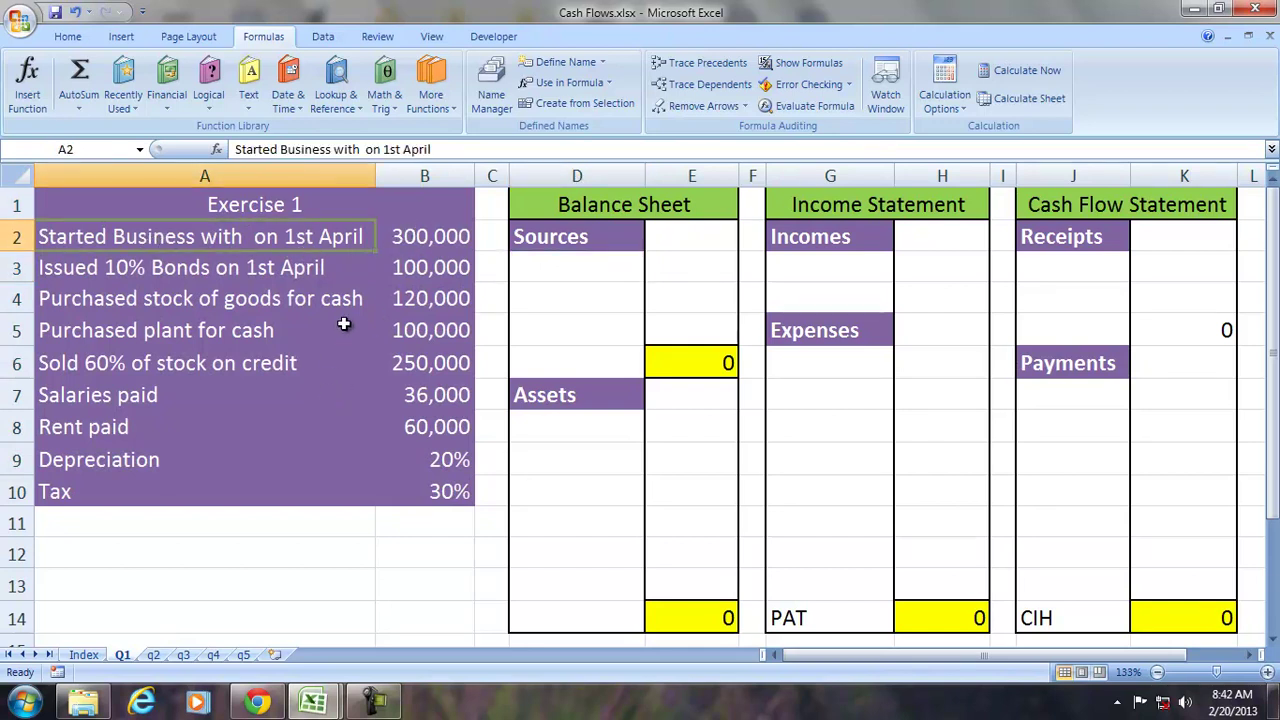
Step: Add a Capital row under Receipts in the Cash Flow Statement, with its amount linked to the start-up amount in B2
{"action": "left_click", "coordinate": [1059, 266]}
{"action": "type", "text": "Capital"}
{"action": "key", "text": "Tab"}
{"action": "type", "text": "="}
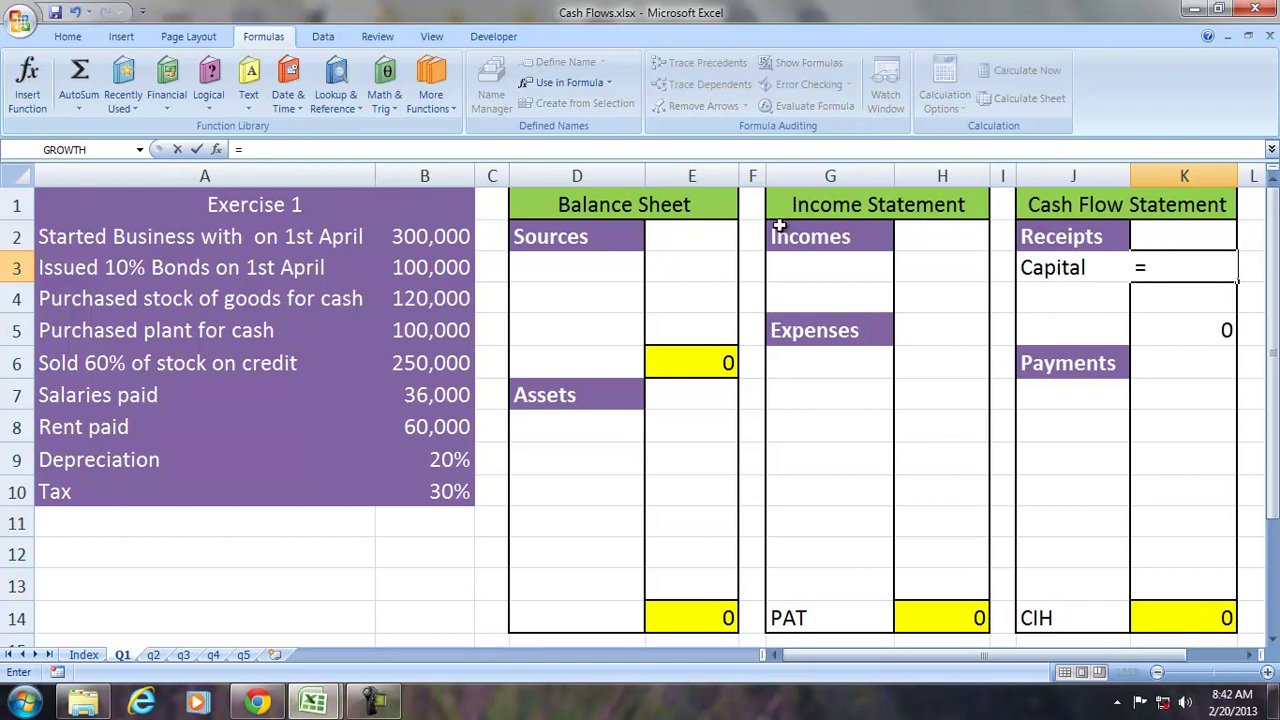
{"action": "left_click", "coordinate": [424, 237]}
{"action": "key", "text": "Return"}
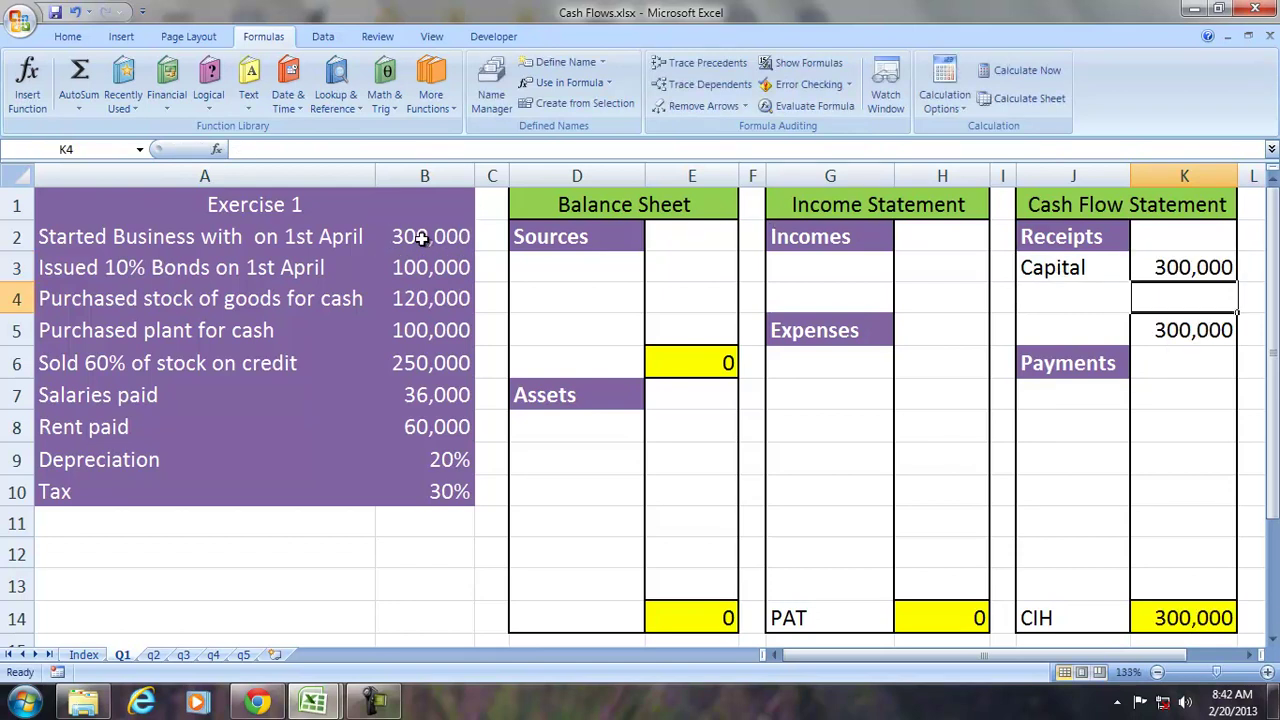
Step: Add a Capital row under Sources in the Balance Sheet, with its amount linked to the capital receipt in K3
{"action": "left_click", "coordinate": [549, 258]}
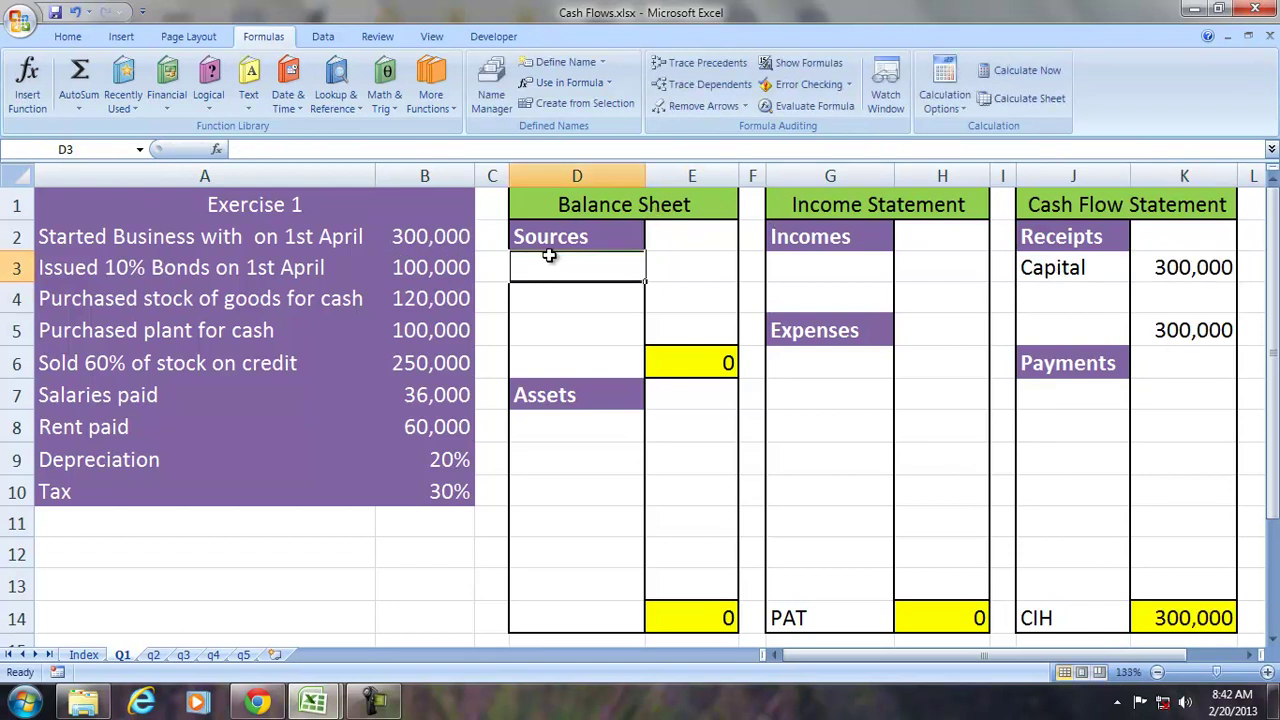
{"action": "type", "text": "Capital"}
{"action": "key", "text": "Tab"}
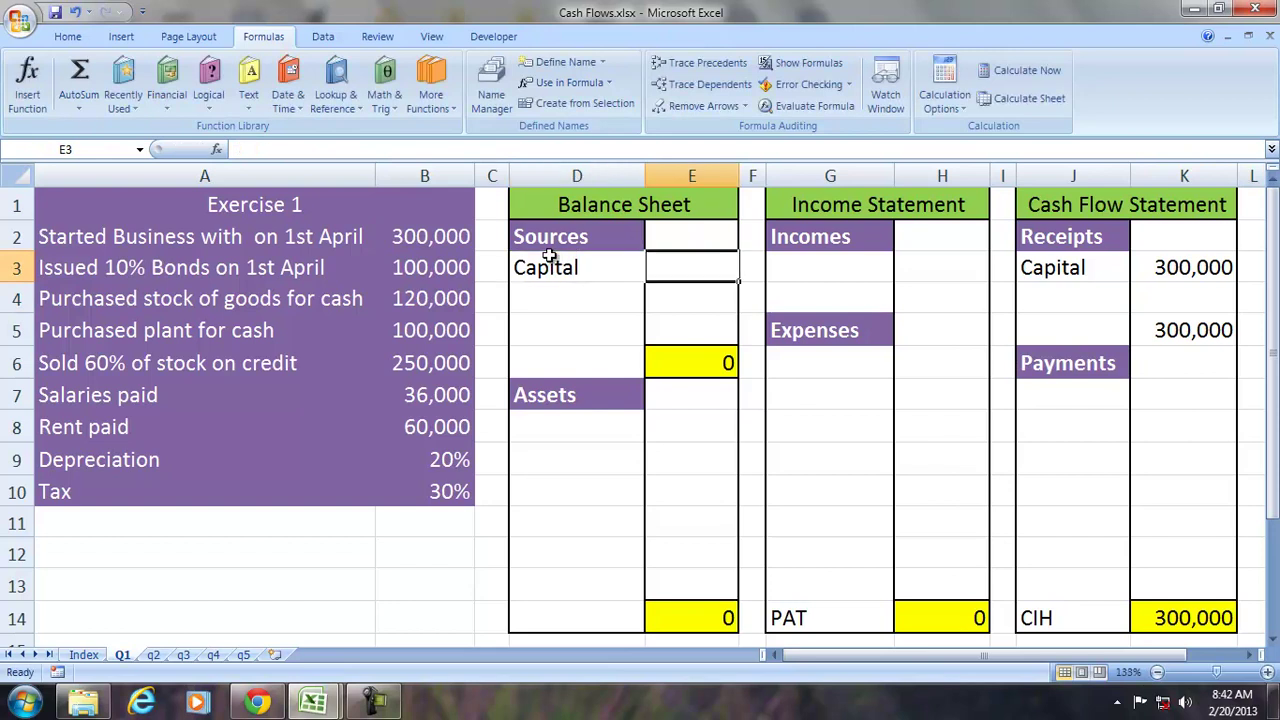
{"action": "type", "text": "="}
{"action": "left_click", "coordinate": [1144, 266]}
{"action": "key", "text": "Return"}
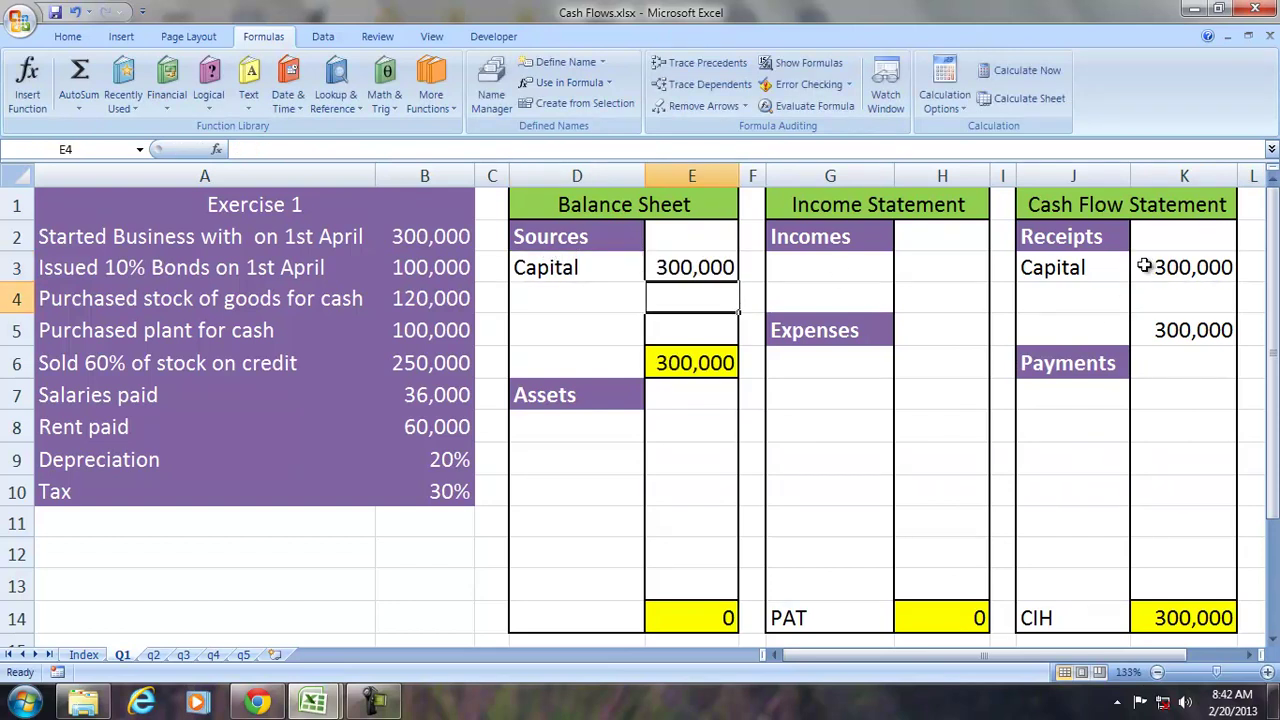
Step: Record "loan" under Receipts in the Cash Flow Statement, linking its amount to the bonds issued in B3
{"action": "left_click", "coordinate": [1060, 294]}
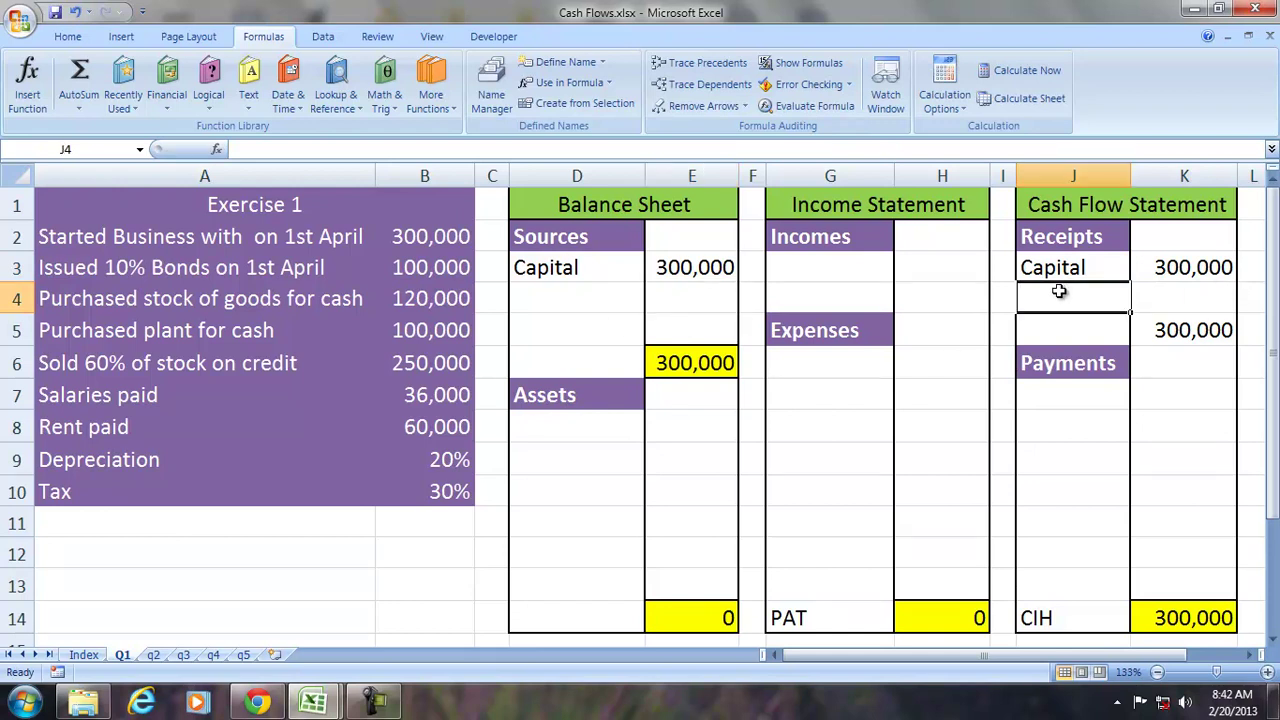
{"action": "type", "text": "loan"}
{"action": "key", "text": "Tab"}
{"action": "type", "text": "="}
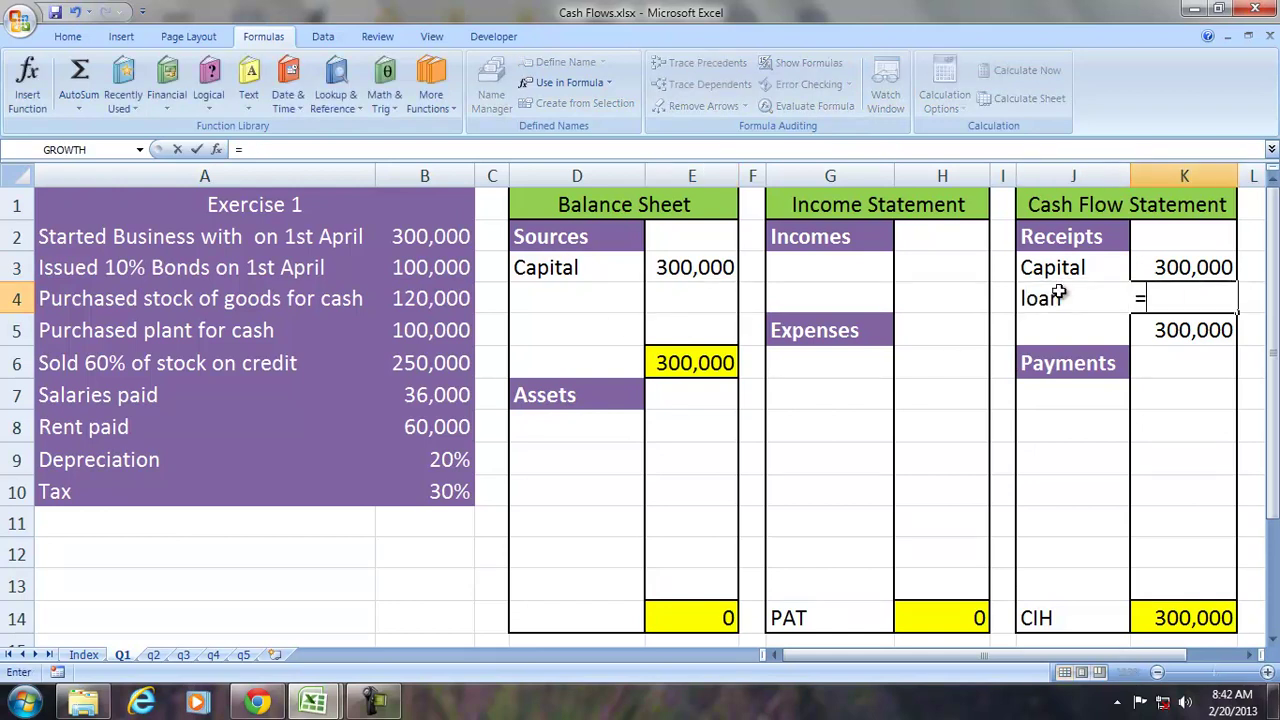
{"action": "left_click", "coordinate": [455, 265]}
{"action": "key", "text": "Return"}
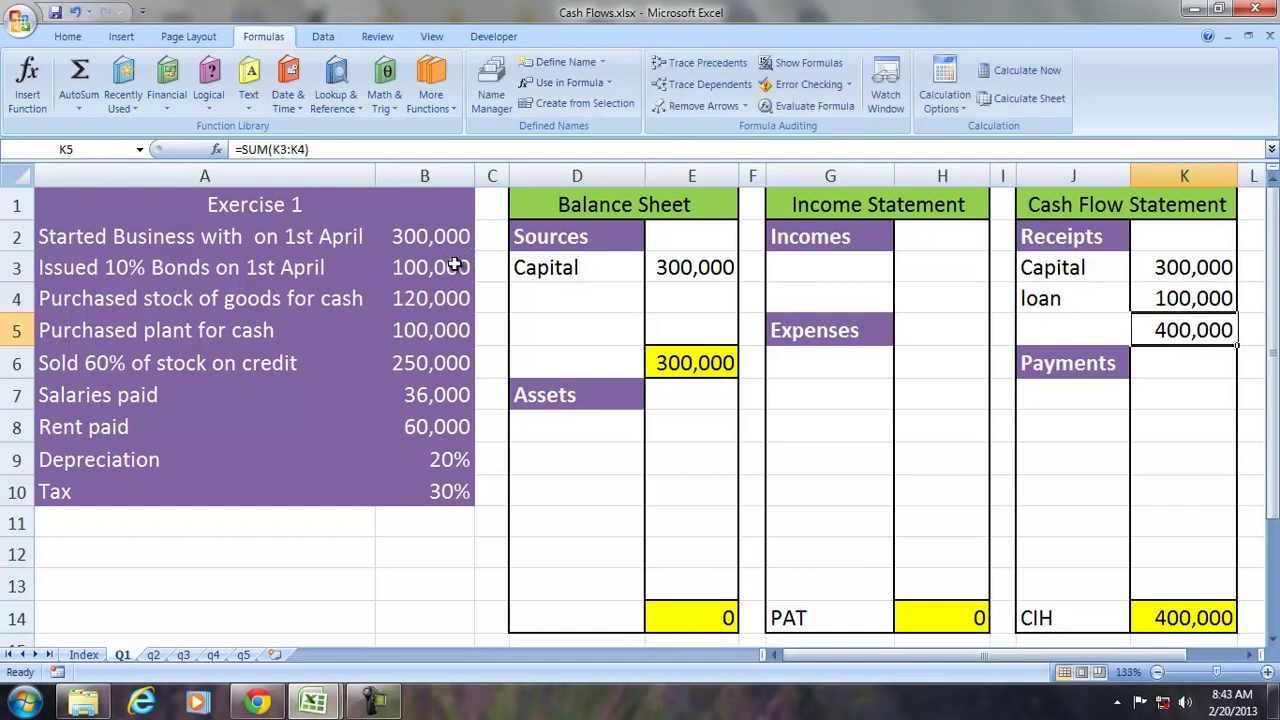
Step: Record "loan" under Sources in the Balance Sheet, linking its amount to the loan receipt in K4
{"action": "left_click", "coordinate": [548, 289]}
{"action": "type", "text": "loan"}
{"action": "key", "text": "Tab"}
{"action": "type", "text": "="}
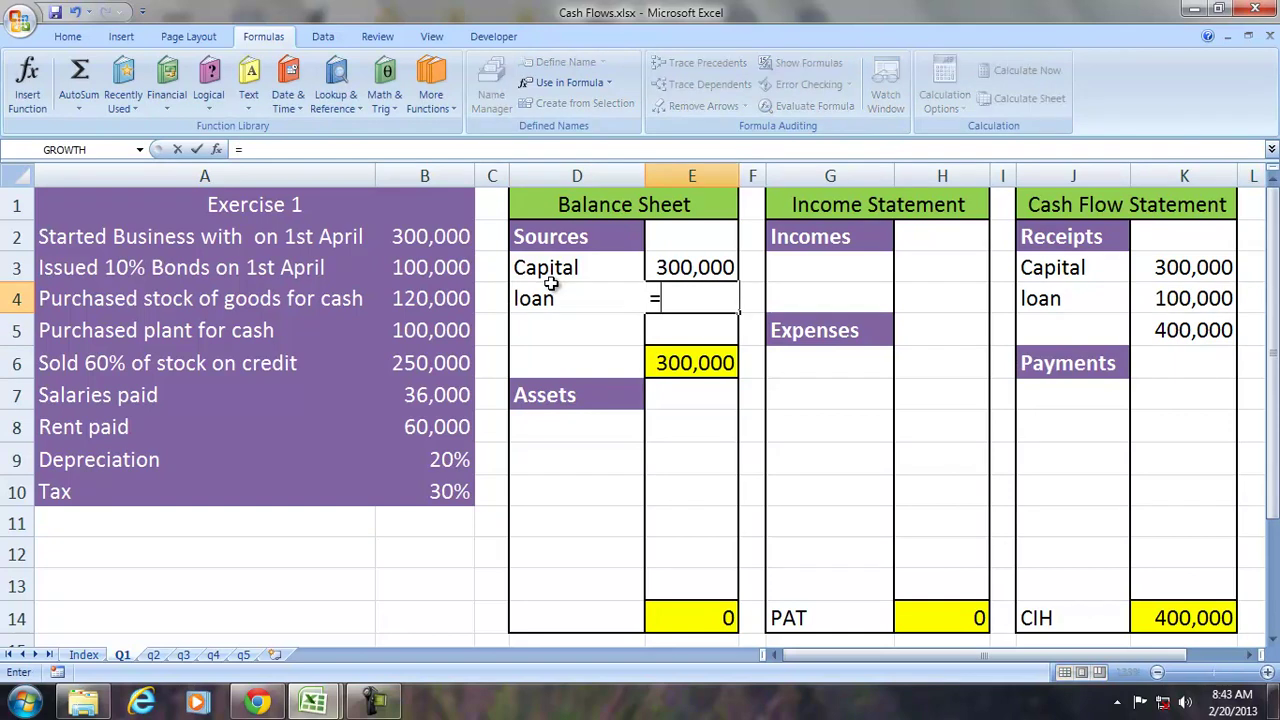
{"action": "left_click", "coordinate": [1180, 297]}
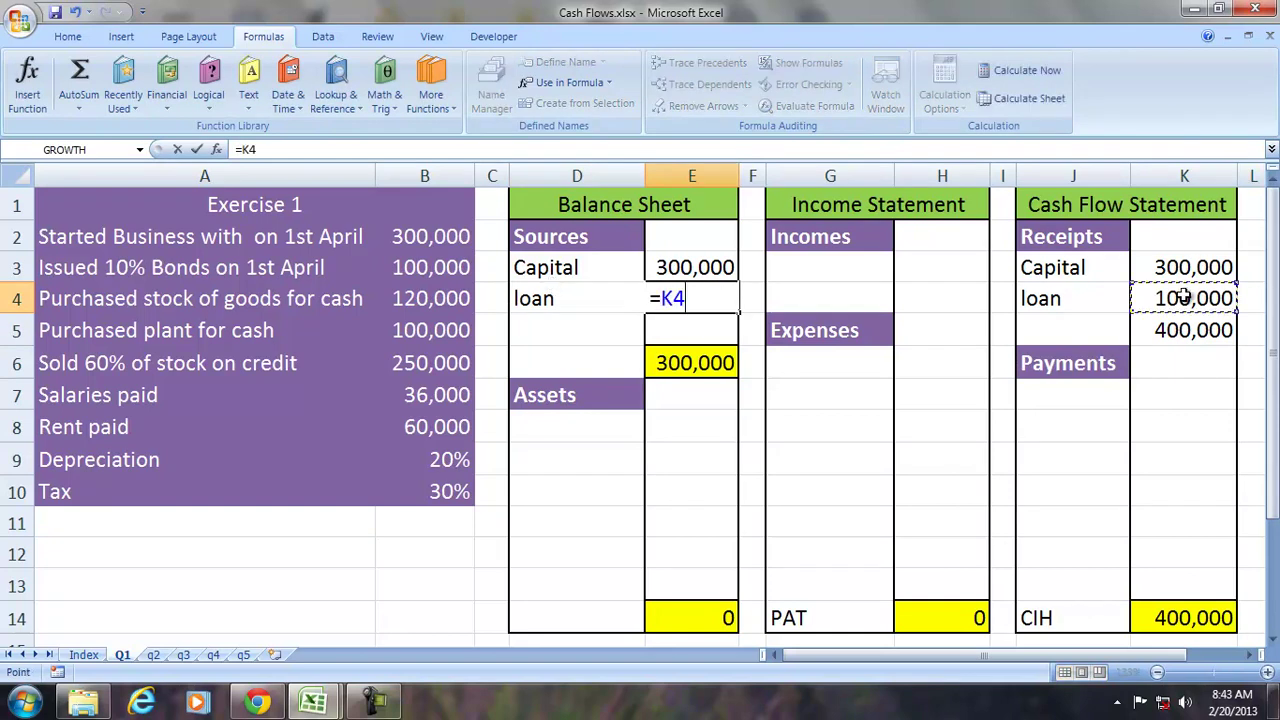
{"action": "key", "text": "Return"}
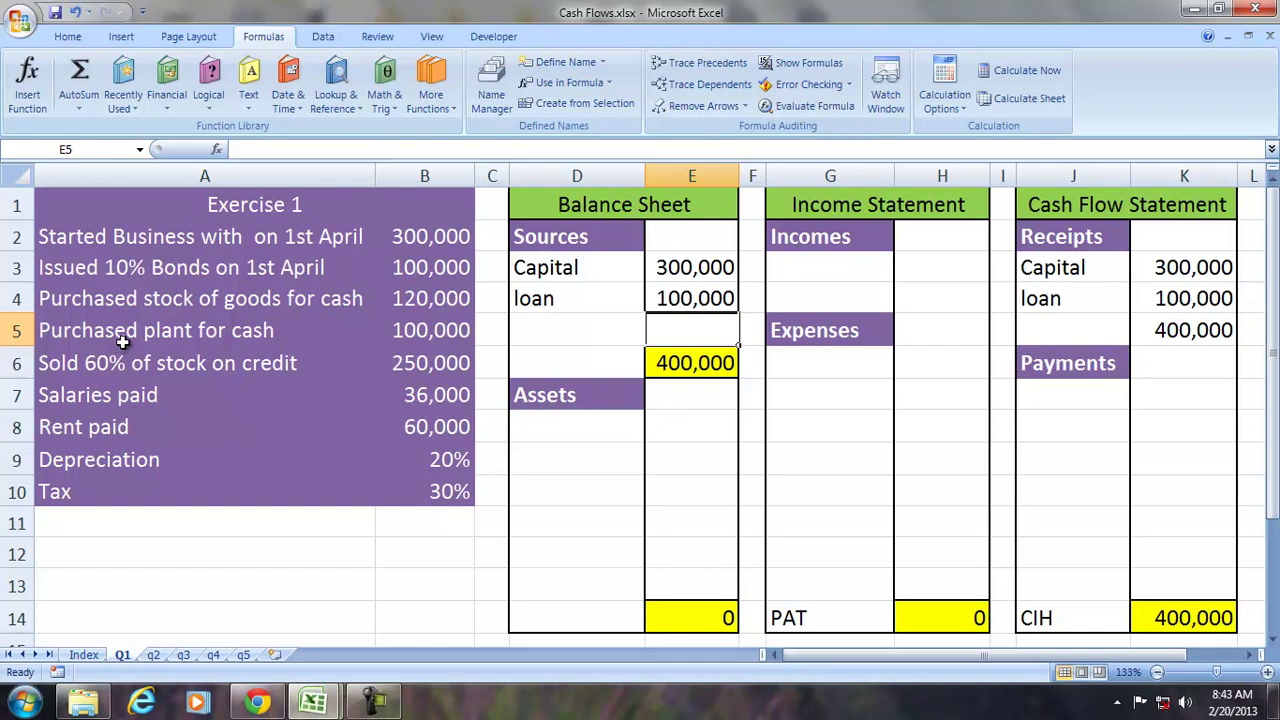
Step: Record "stock" under Payments in the Cash Flow Statement, linking its amount to the stock purchase in B4
{"action": "left_click", "coordinate": [1051, 397]}
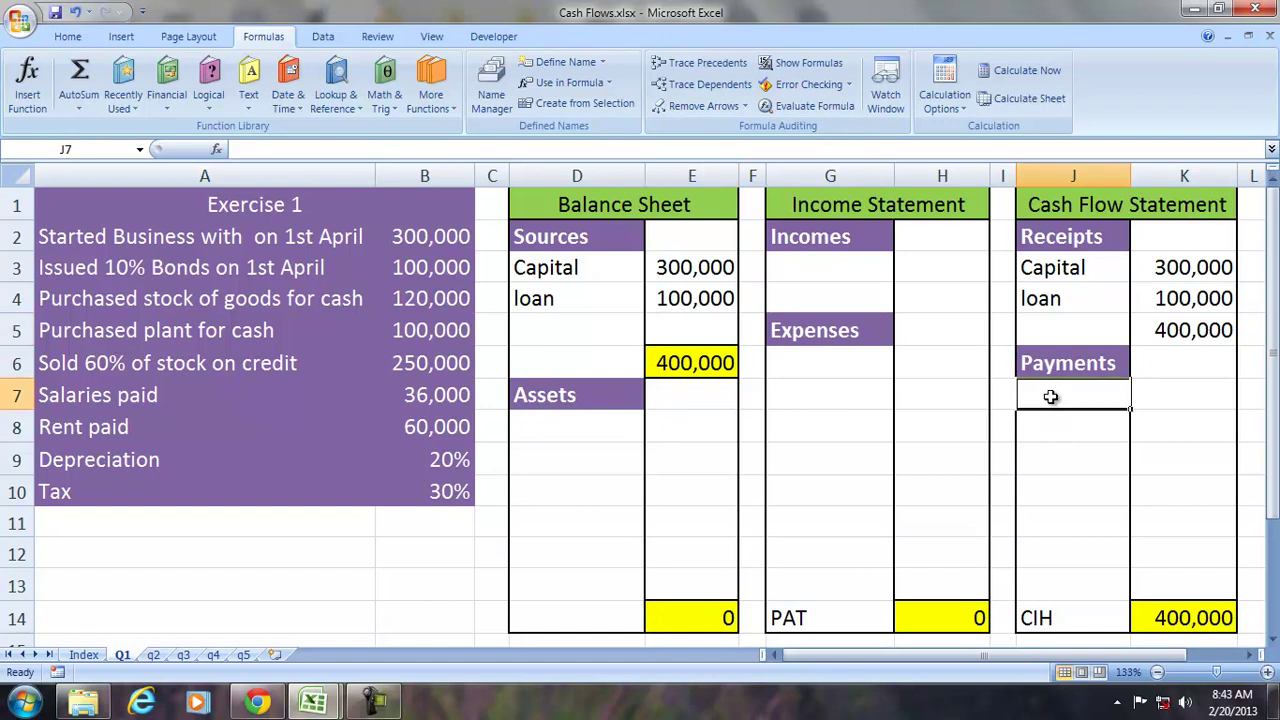
{"action": "type", "text": "stock"}
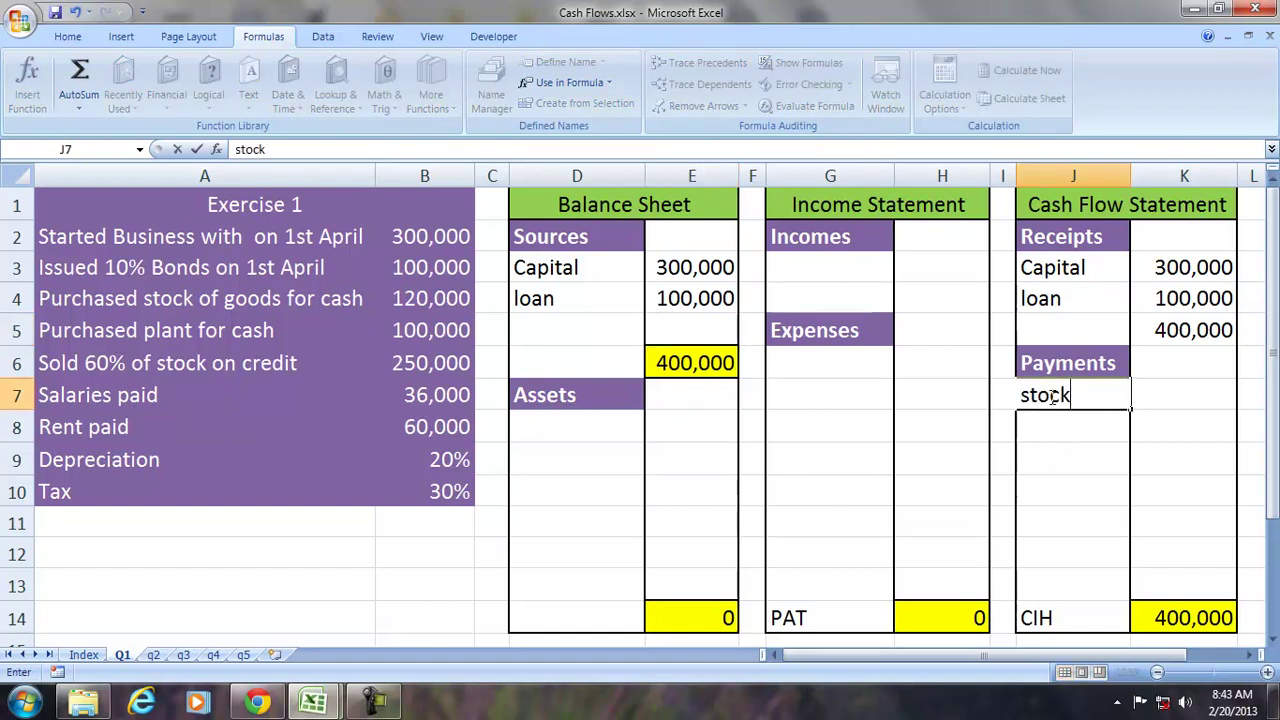
{"action": "key", "text": "Tab"}
{"action": "type", "text": "="}
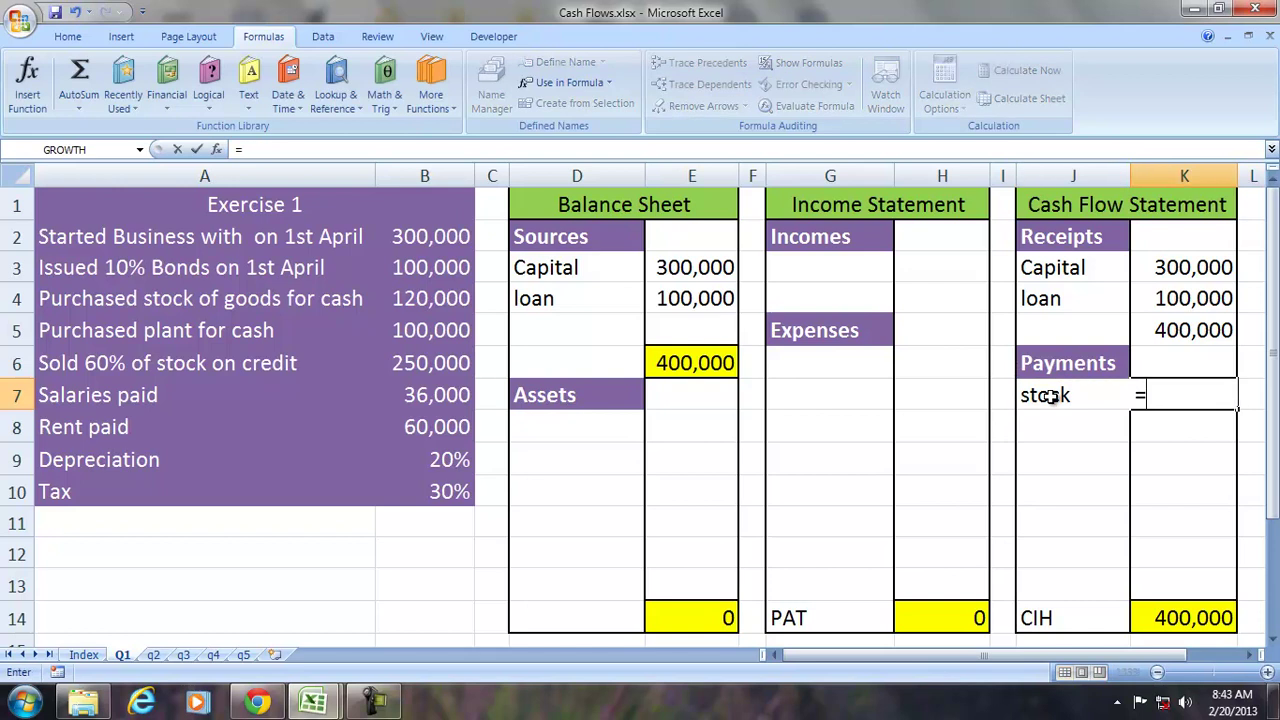
{"action": "left_click", "coordinate": [440, 299]}
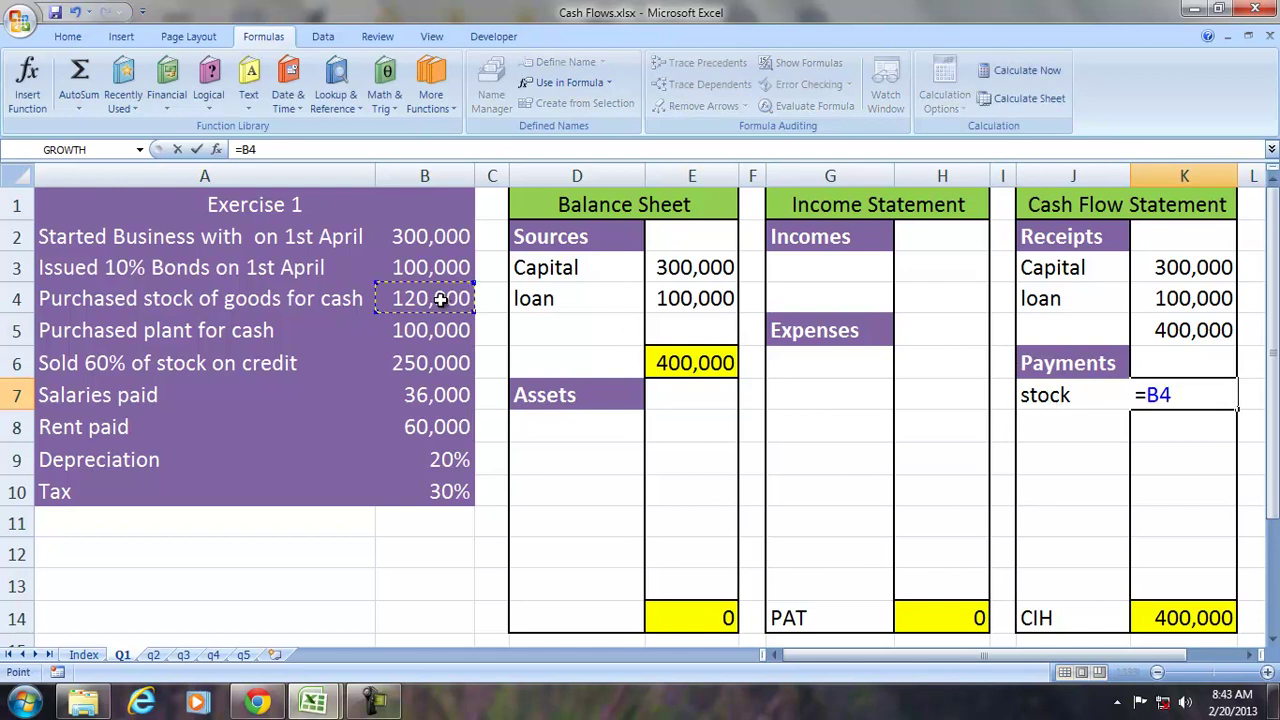
{"action": "key", "text": "Return"}
Step: Record "stock" under Assets in the Balance Sheet, linking its amount to the stock payment in K7
{"action": "left_click", "coordinate": [547, 425]}
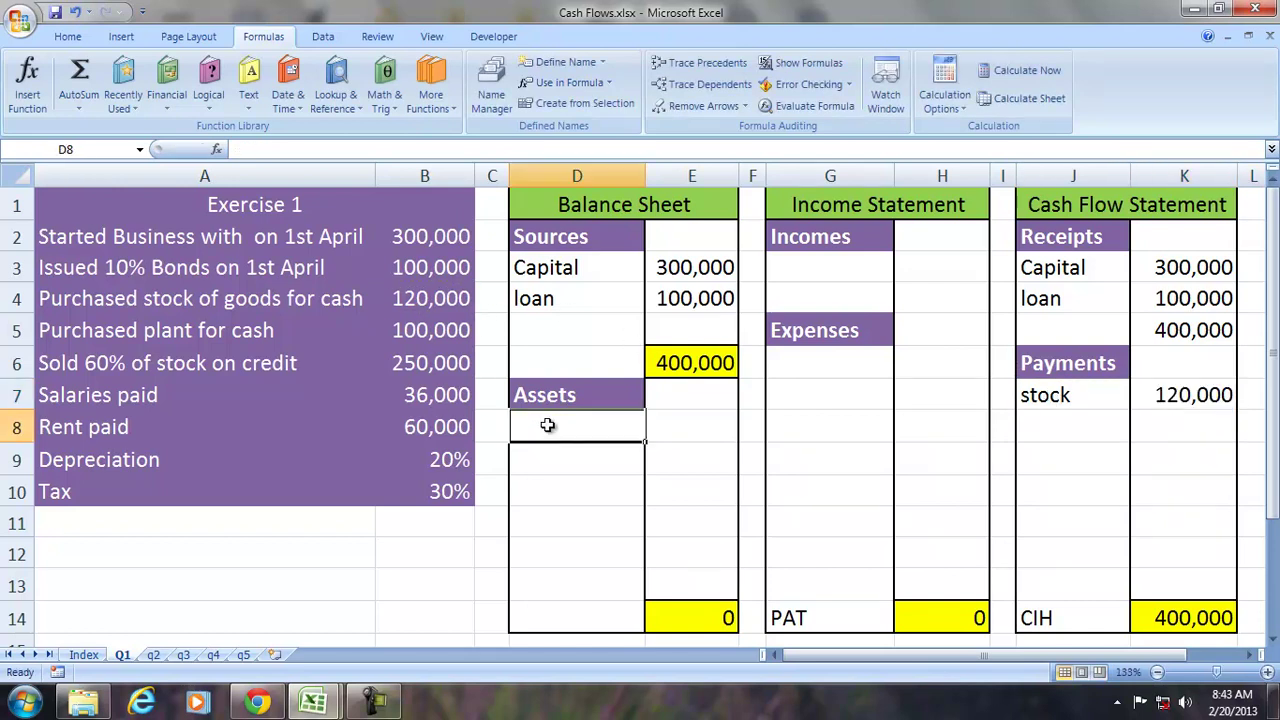
{"action": "type", "text": "stock"}
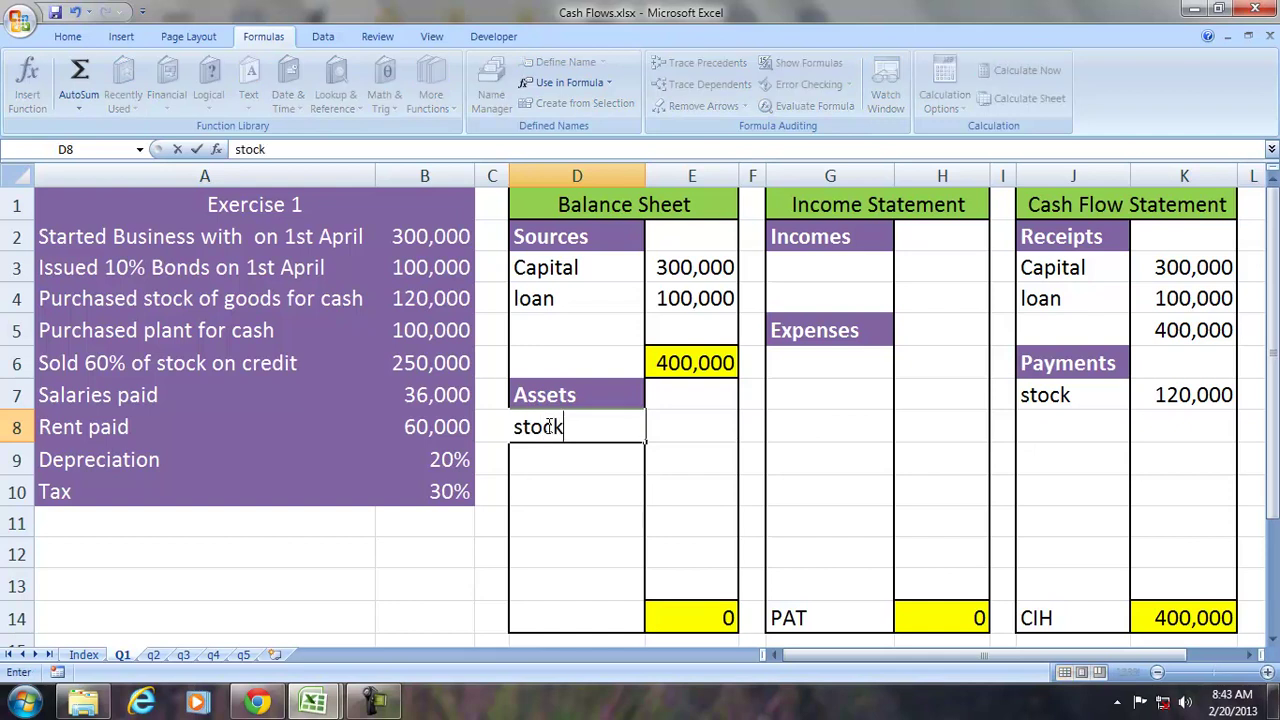
{"action": "key", "text": "Tab"}
{"action": "type", "text": "="}
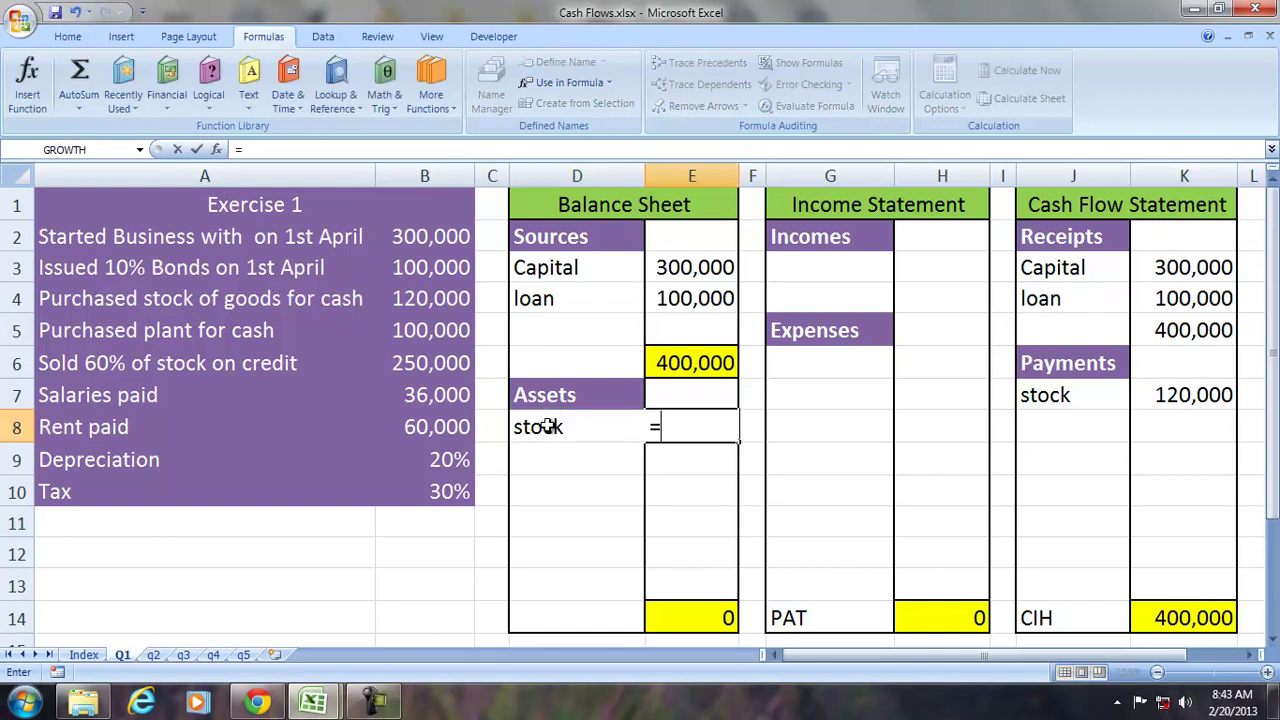
{"action": "left_click", "coordinate": [1180, 392]}
{"action": "key", "text": "Return"}
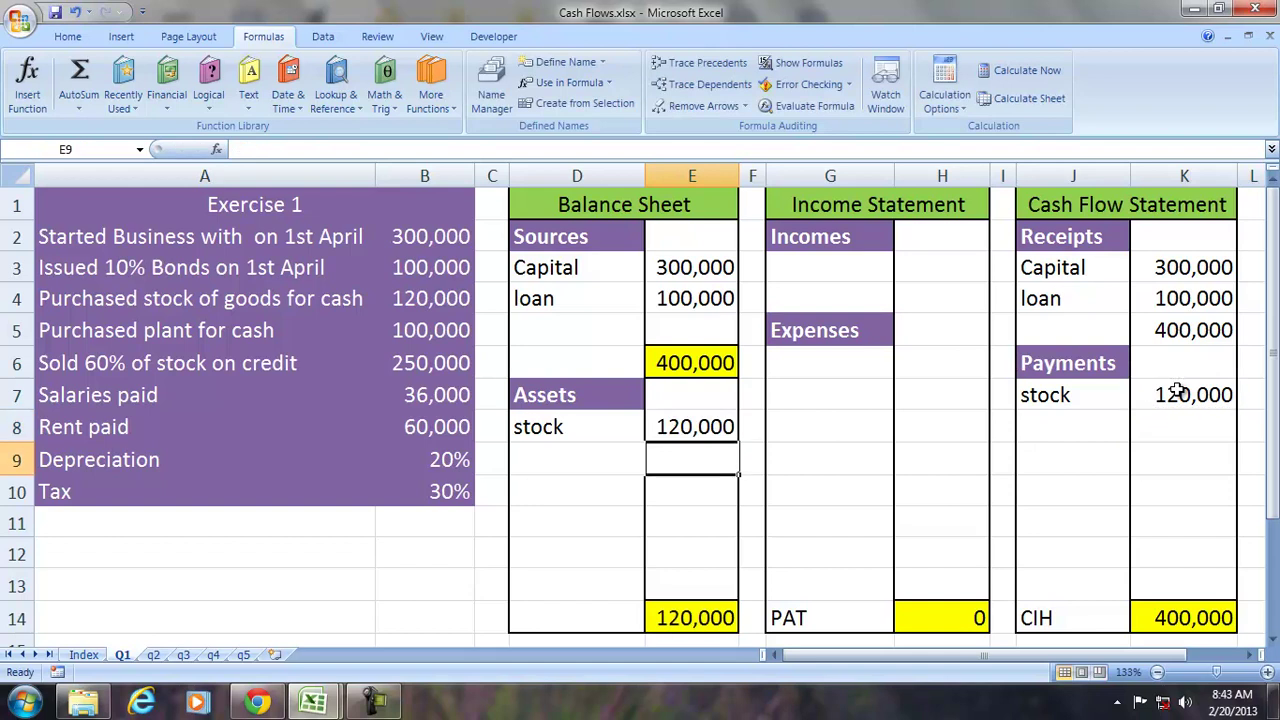
Step: Record "Plant" under Payments in the Cash Flow Statement, linking its amount to the plant purchase in B5
{"action": "left_click", "coordinate": [1072, 424]}
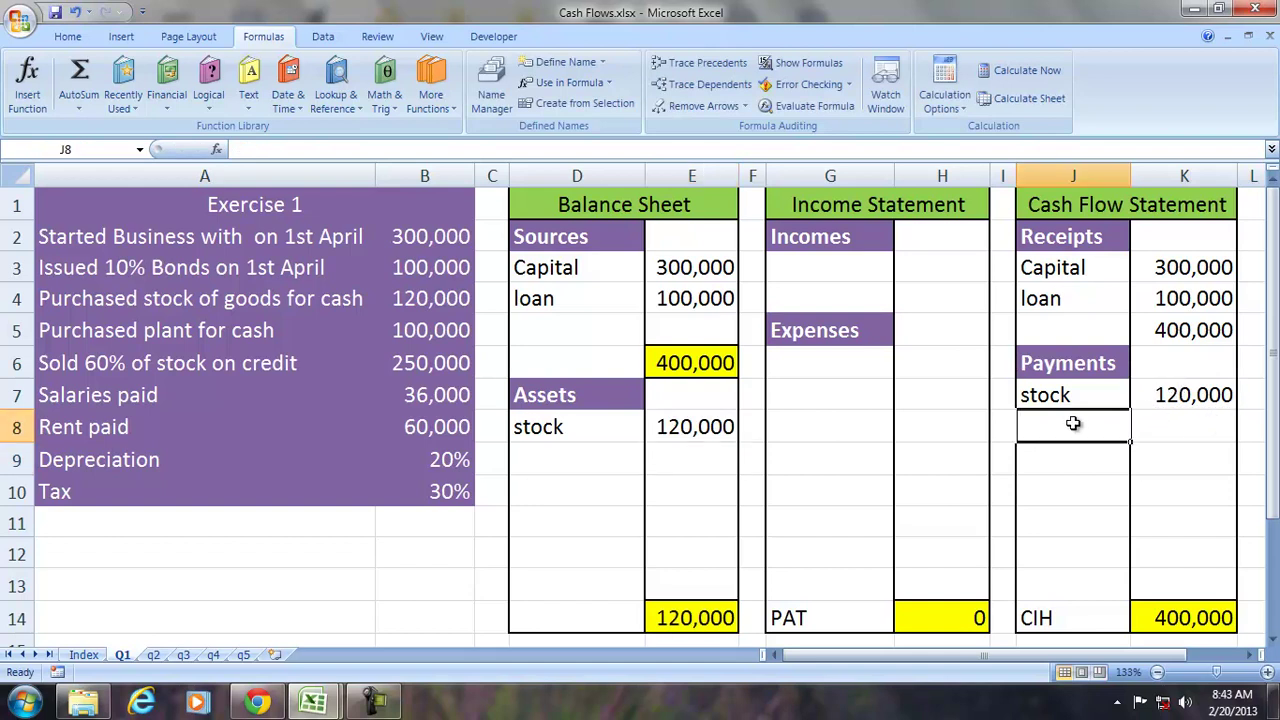
{"action": "type", "text": "Plant"}
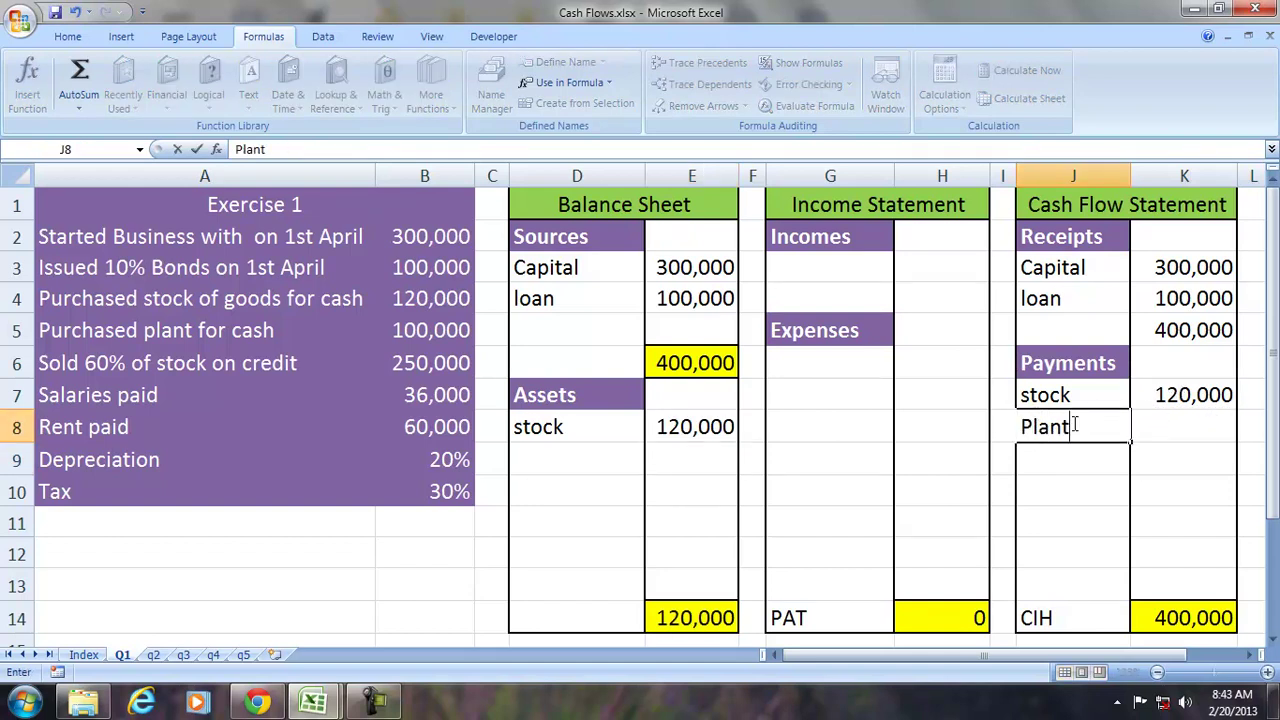
{"action": "key", "text": "Tab"}
{"action": "type", "text": "="}
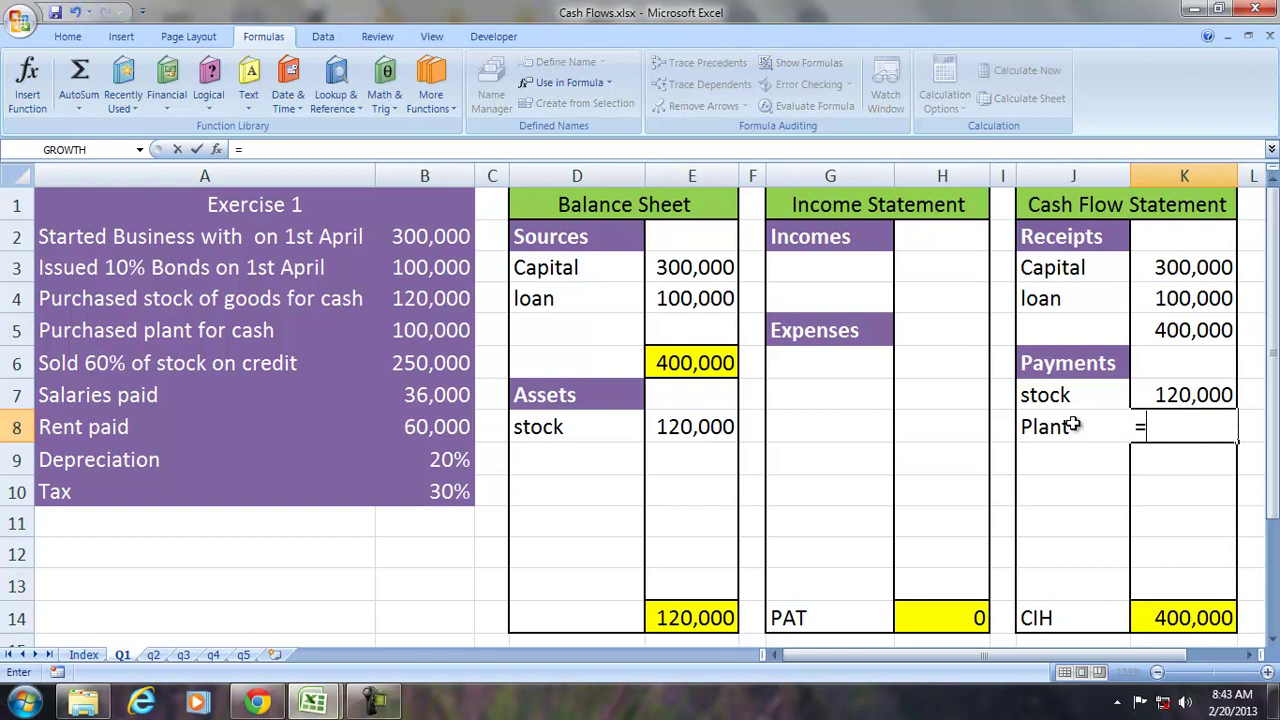
{"action": "left_click", "coordinate": [445, 331]}
{"action": "key", "text": "Return"}
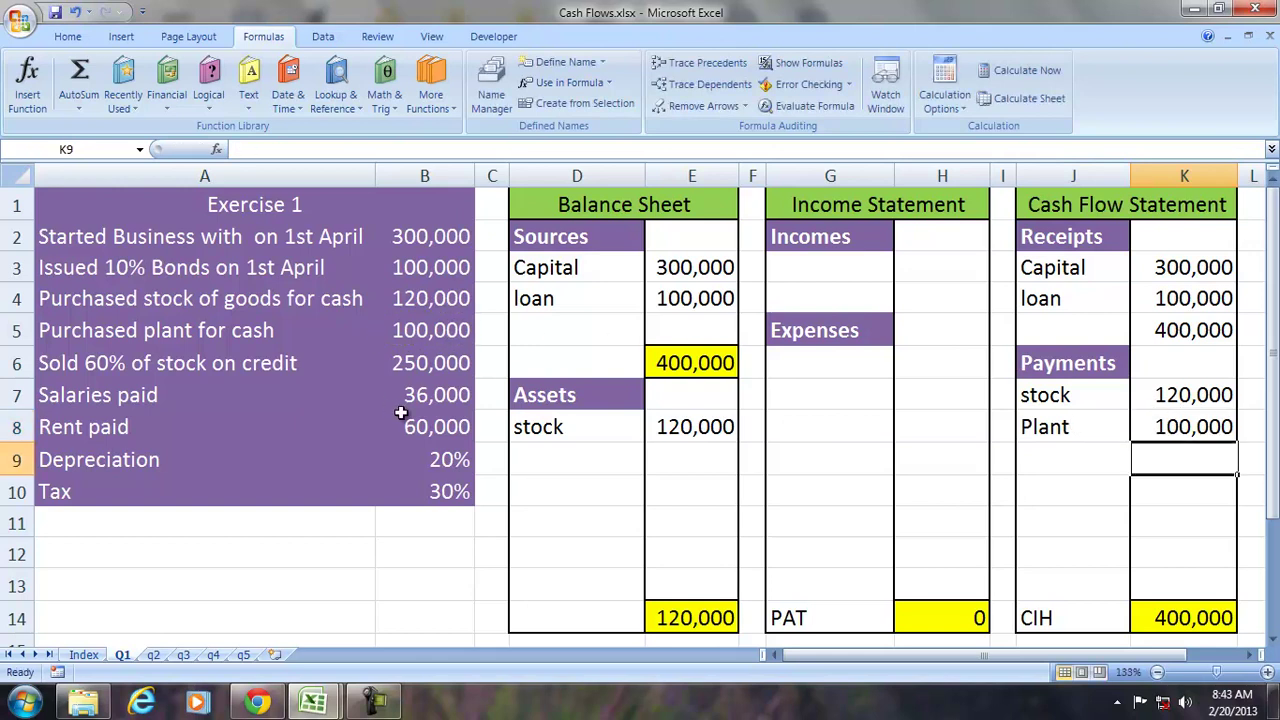
Step: Record "Plant" under Assets in the Balance Sheet, linking its amount to the plant payment in K8
{"action": "left_click", "coordinate": [566, 446]}
{"action": "type", "text": "Plant"}
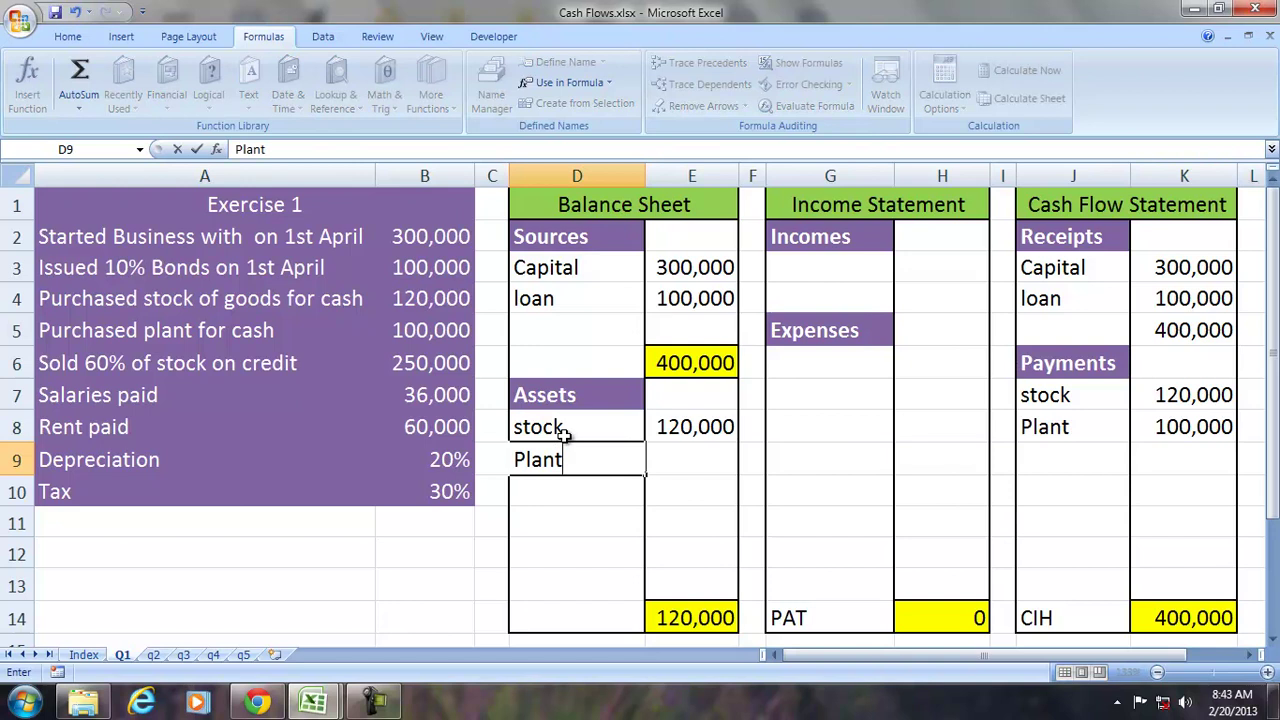
{"action": "key", "text": "Tab"}
{"action": "type", "text": "="}
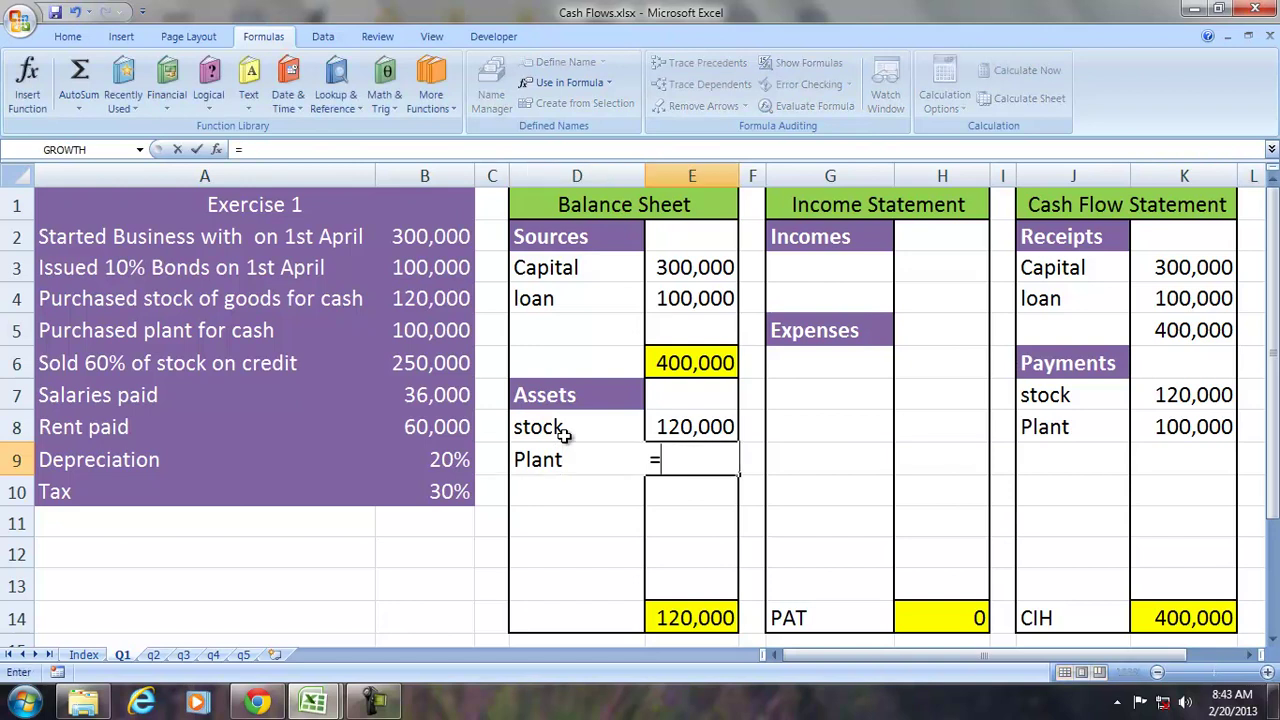
{"action": "left_click", "coordinate": [1186, 428]}
{"action": "key", "text": "Return"}
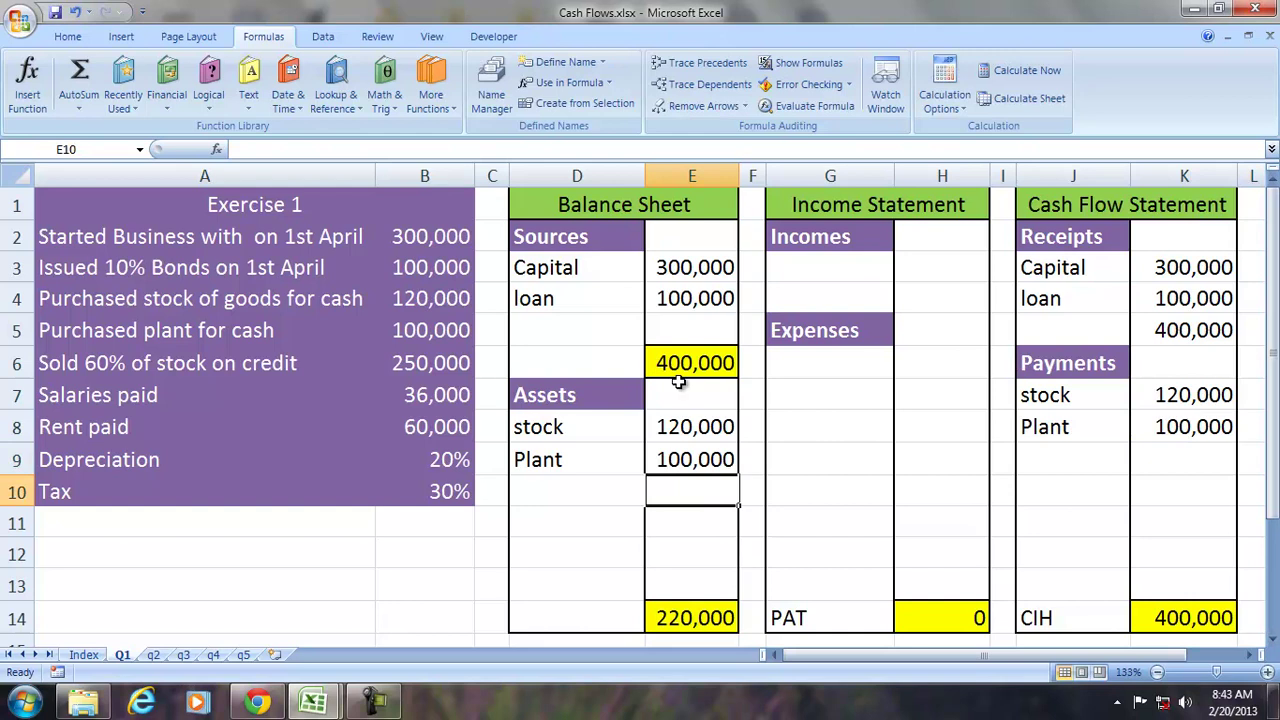
Step: Trace the precedents of the stock and Plant asset amounts in E8 and E9, and remove the tracer arrows
{"action": "left_click", "coordinate": [697, 427]}
{"action": "left_click", "coordinate": [708, 63]}
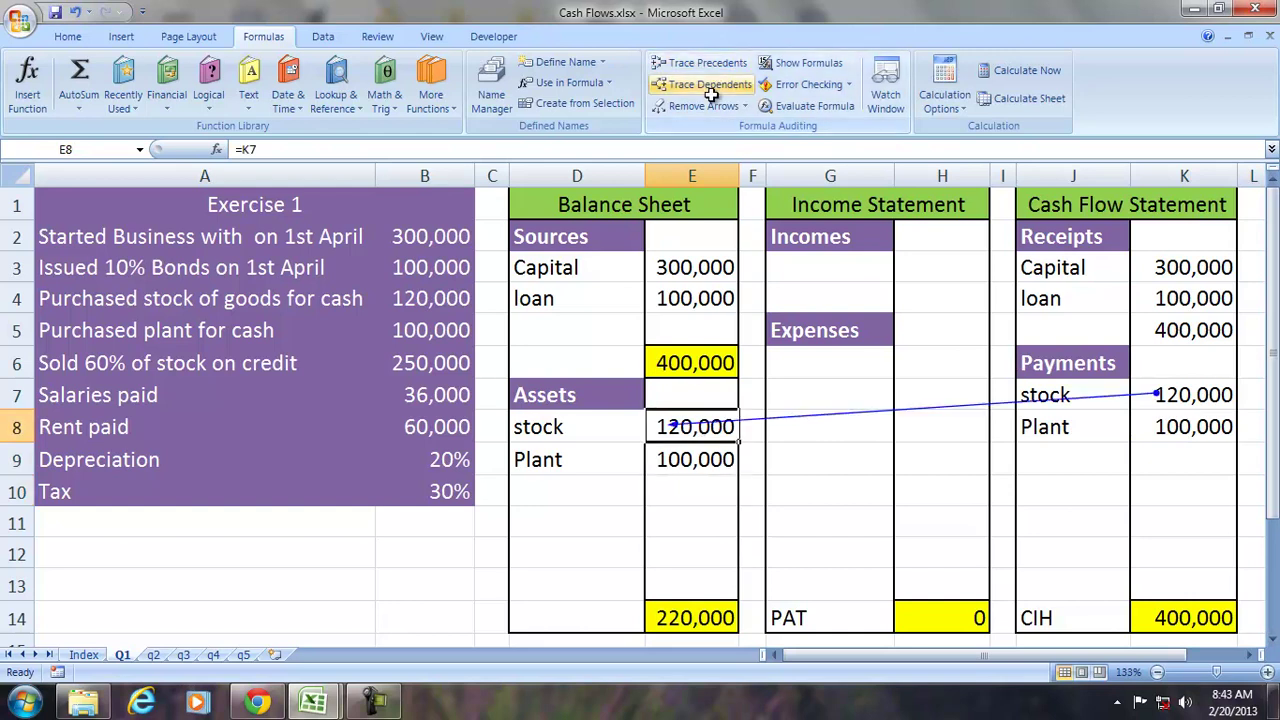
{"action": "left_click", "coordinate": [697, 458]}
{"action": "left_click", "coordinate": [680, 64]}
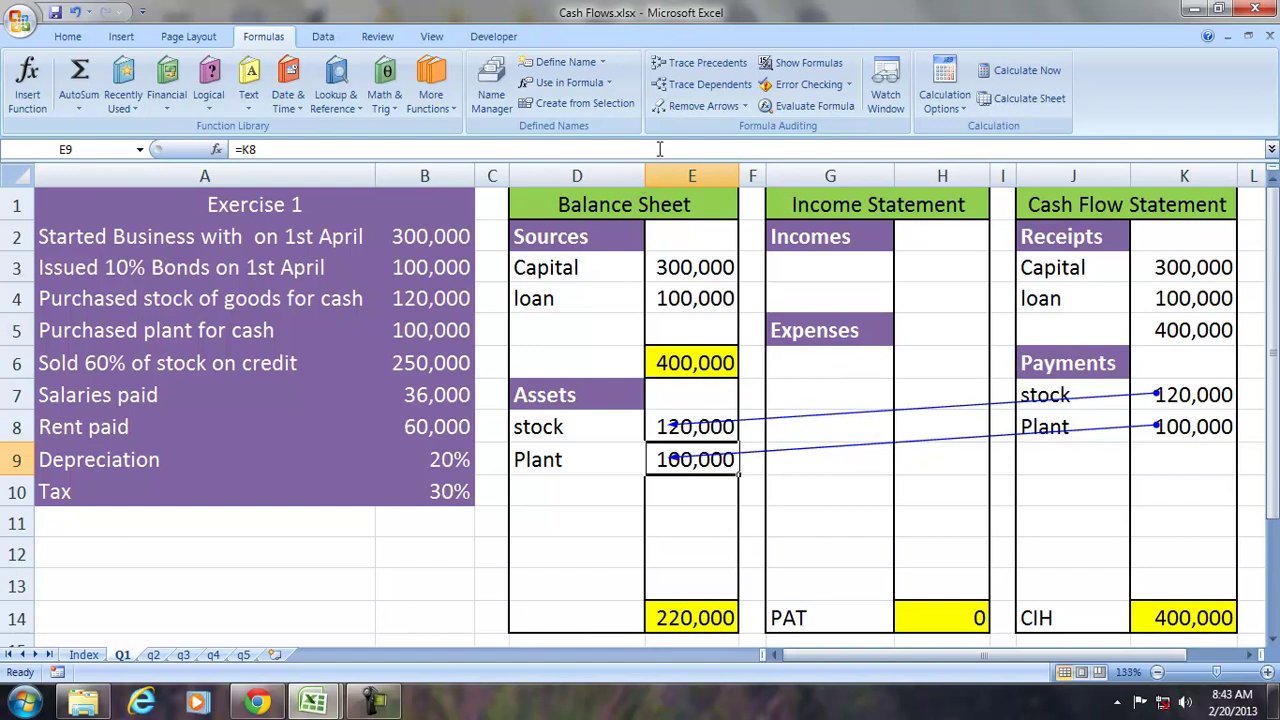
{"action": "left_click", "coordinate": [670, 107]}
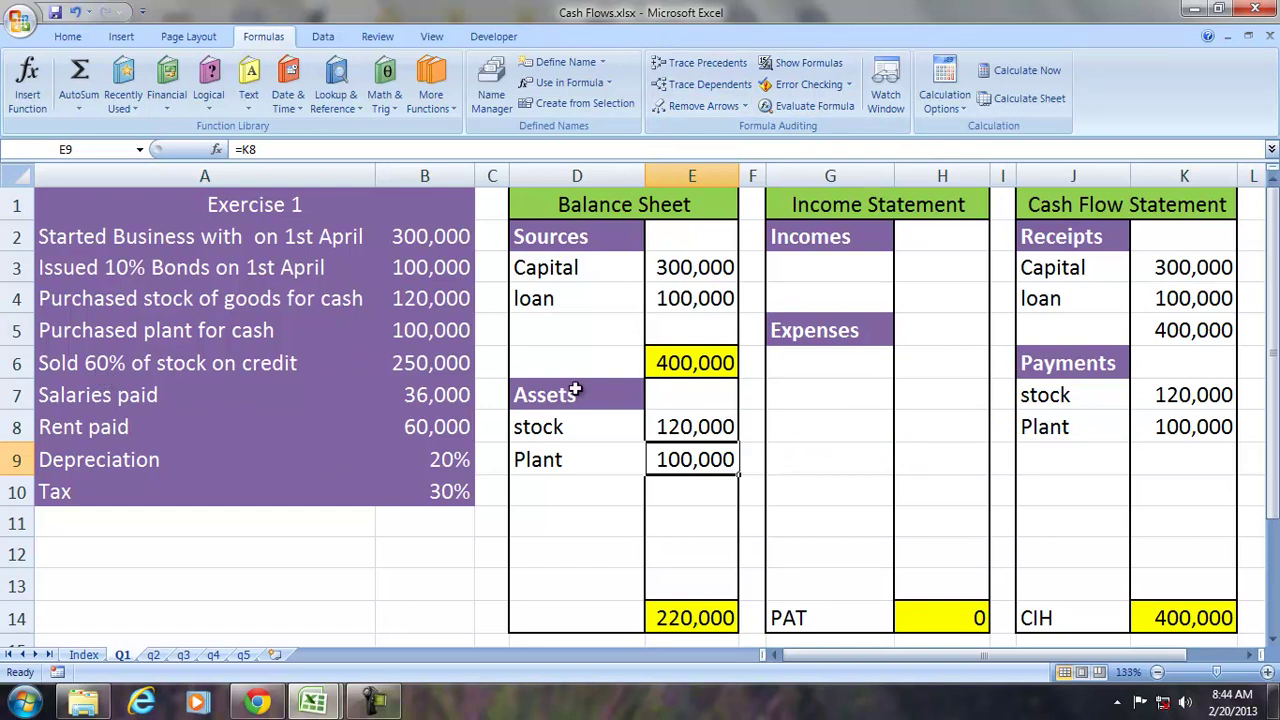
Step: Record "Sales" under Incomes in the Income Statement, linking its amount to the credit sale in B6
{"action": "left_click", "coordinate": [702, 427]}
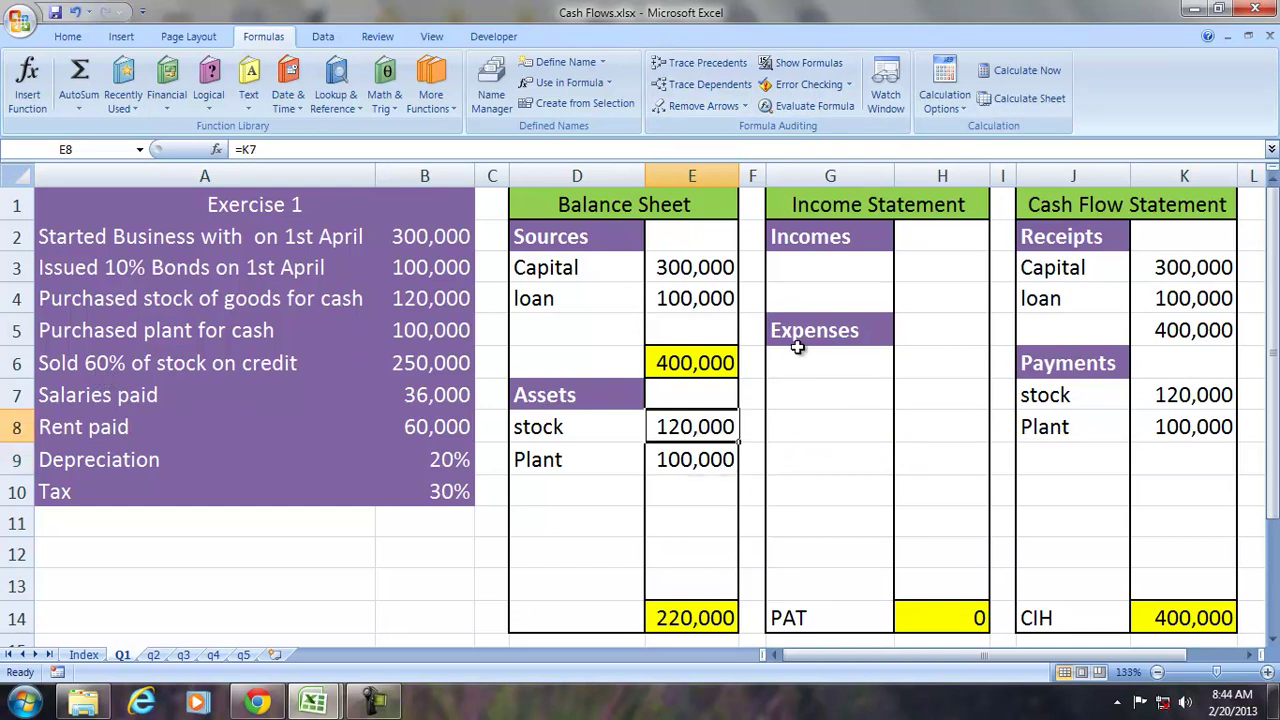
{"action": "left_click", "coordinate": [808, 268]}
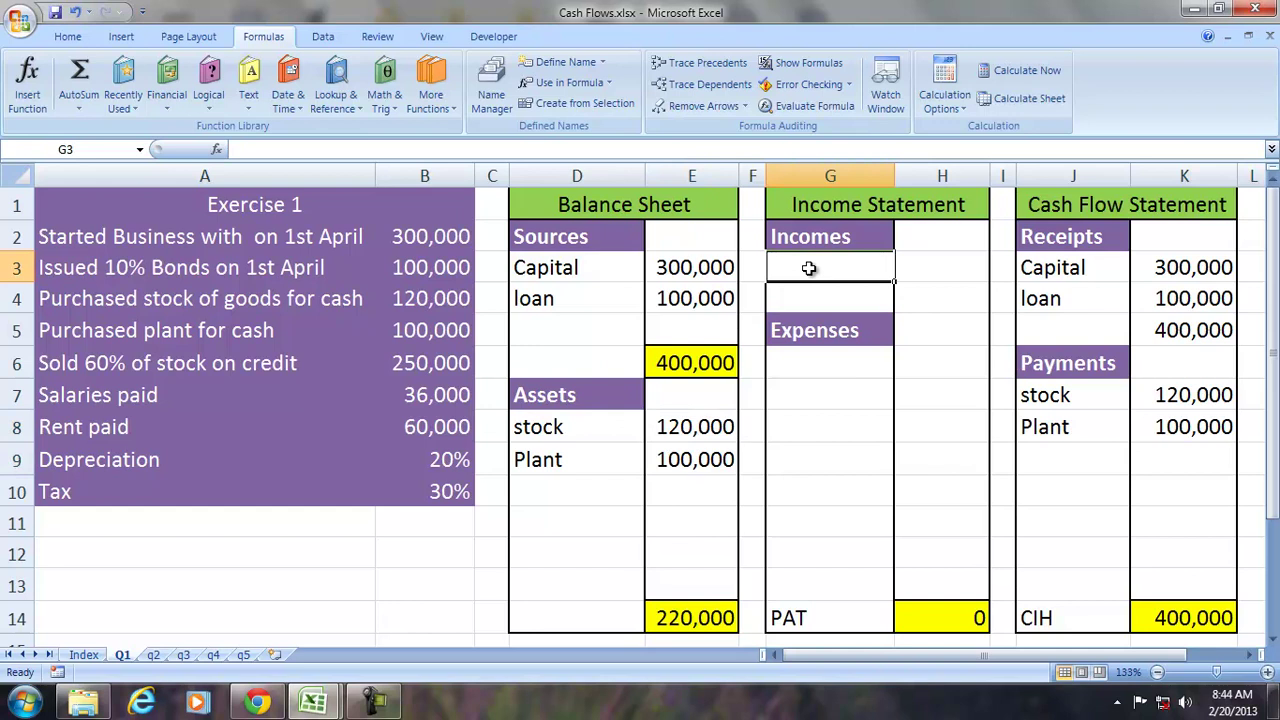
{"action": "type", "text": "Sales"}
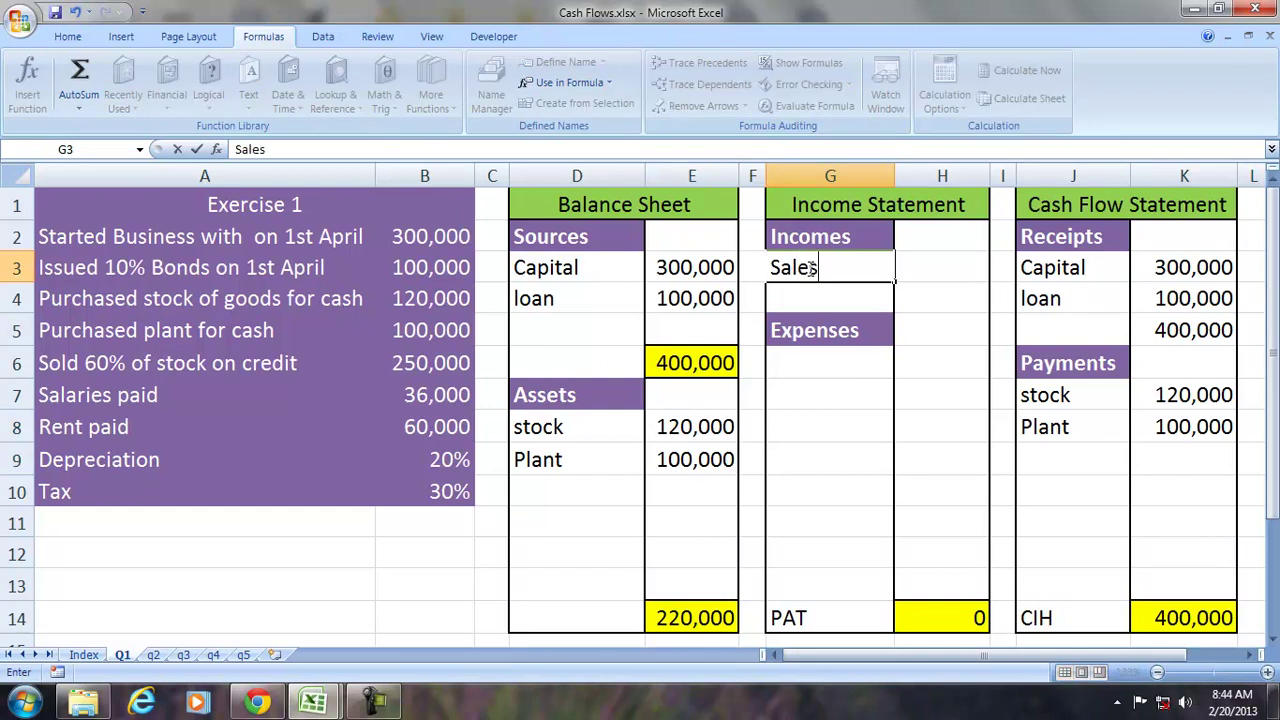
{"action": "key", "text": "Tab"}
{"action": "type", "text": "="}
{"action": "left_click", "coordinate": [425, 370]}
{"action": "key", "text": "Return"}
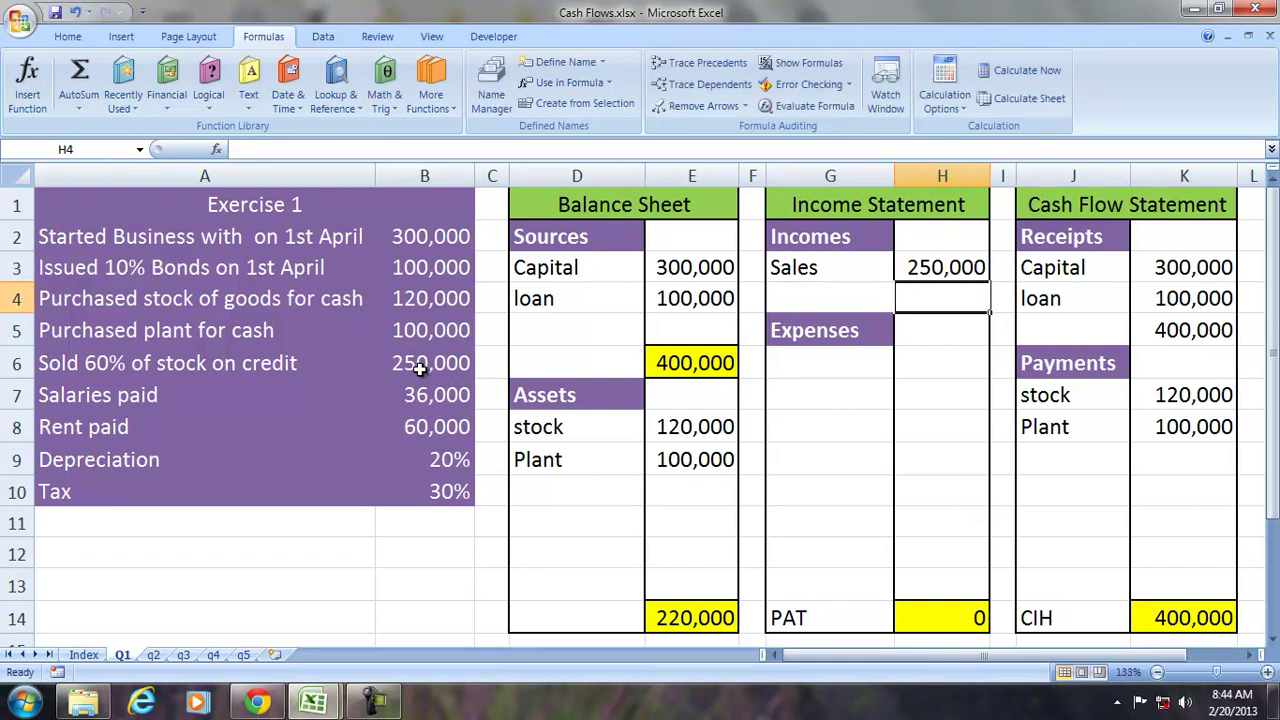
Step: Record "Debtors" in D11 under Assets in the Balance Sheet, linking its amount to the sales figure in H3
{"action": "left_click", "coordinate": [258, 375]}
{"action": "left_click", "coordinate": [441, 367]}
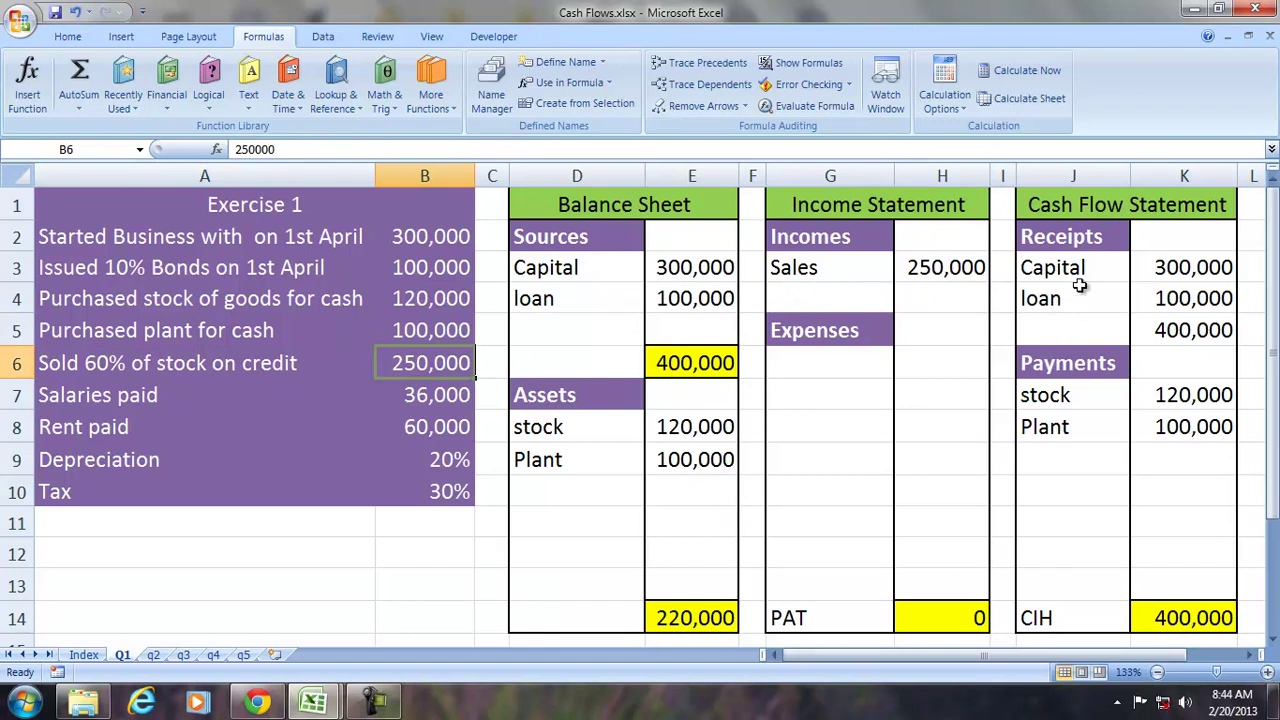
{"action": "left_click", "coordinate": [557, 510]}
{"action": "type", "text": "De"}
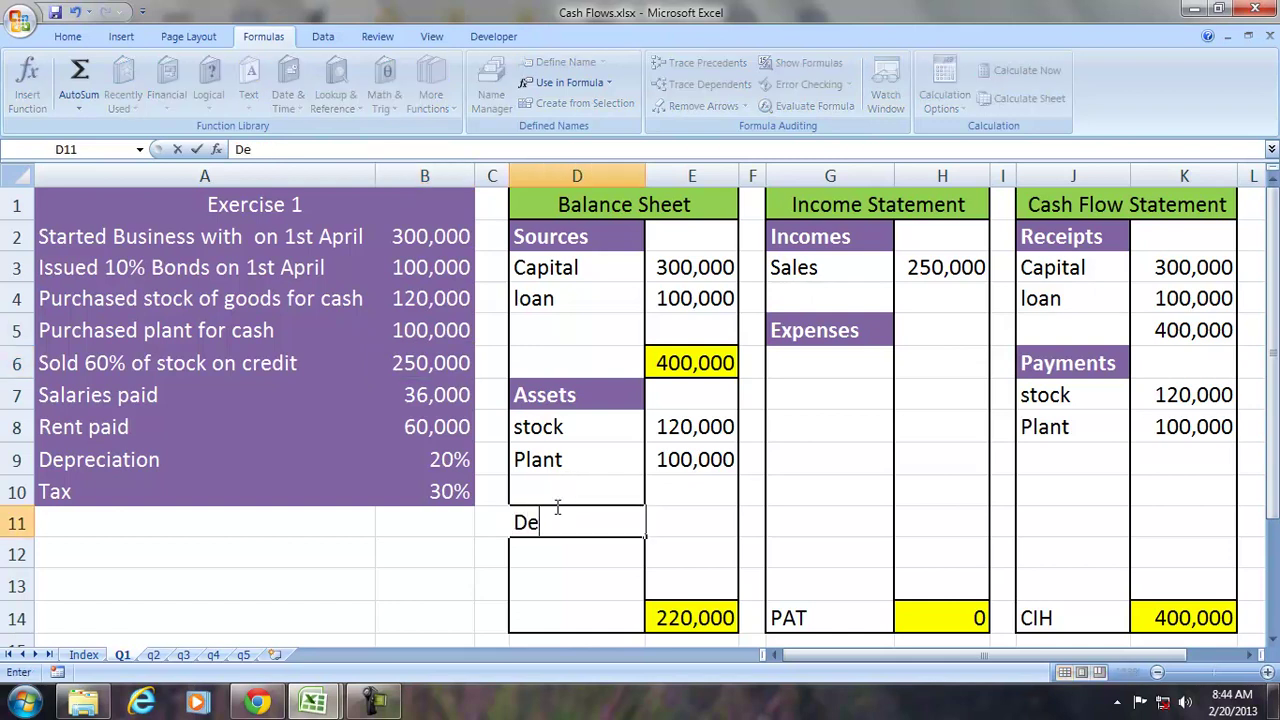
{"action": "type", "text": "btors"}
{"action": "key", "text": "Tab"}
{"action": "type", "text": "="}
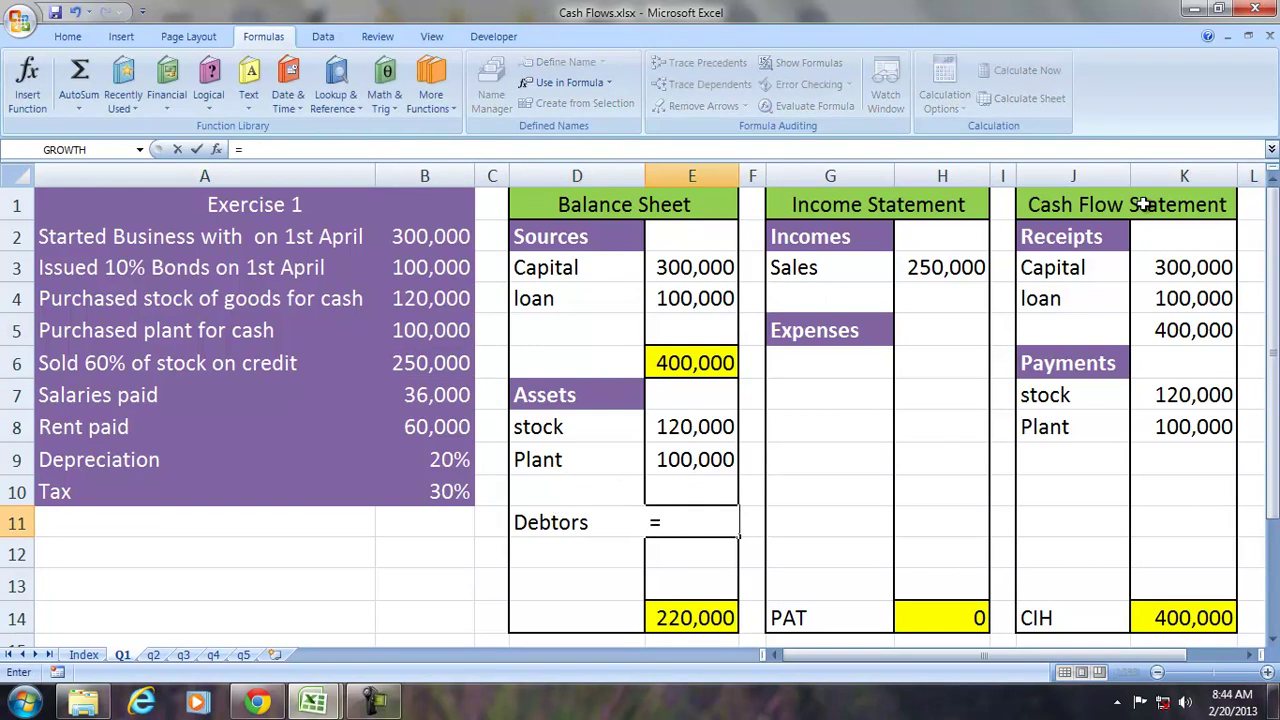
{"action": "left_click", "coordinate": [928, 276]}
{"action": "key", "text": "Return"}
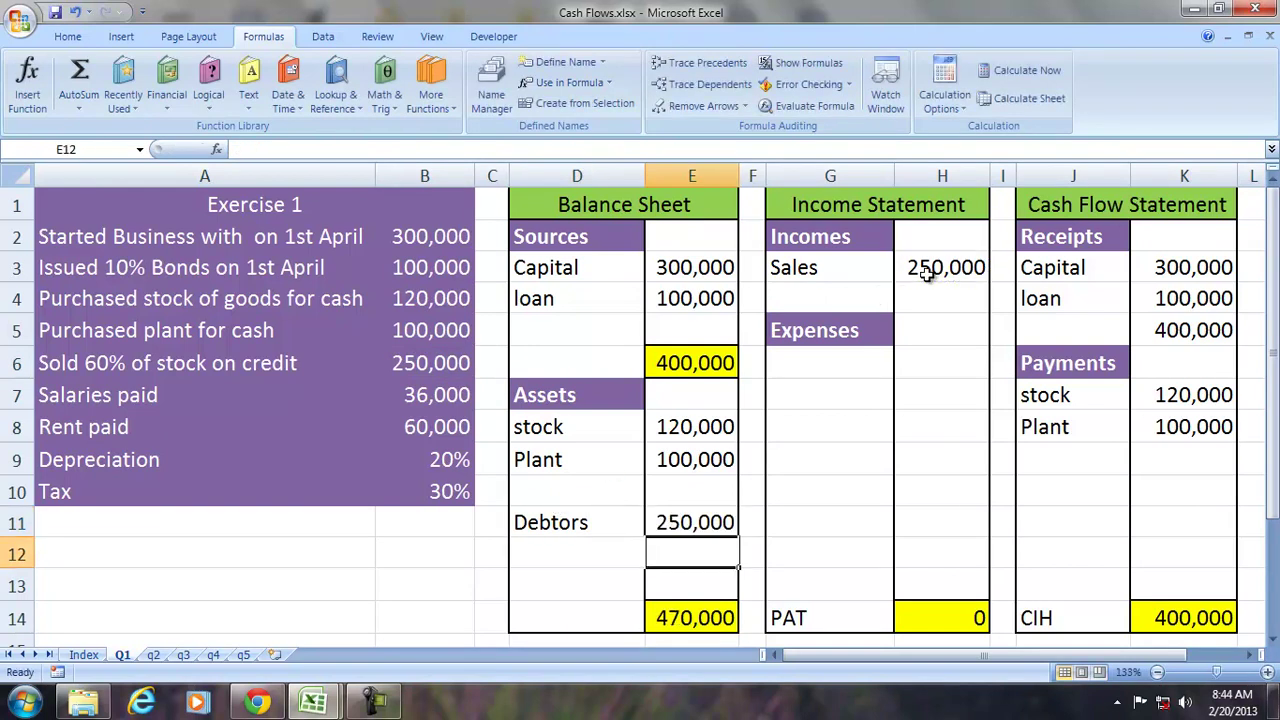
Step: Record "COGS" under Expenses in the Income Statement, calculating it as 60% of the stock payment with =K7*.60
{"action": "left_click", "coordinate": [812, 272]}
{"action": "left_click", "coordinate": [814, 363]}
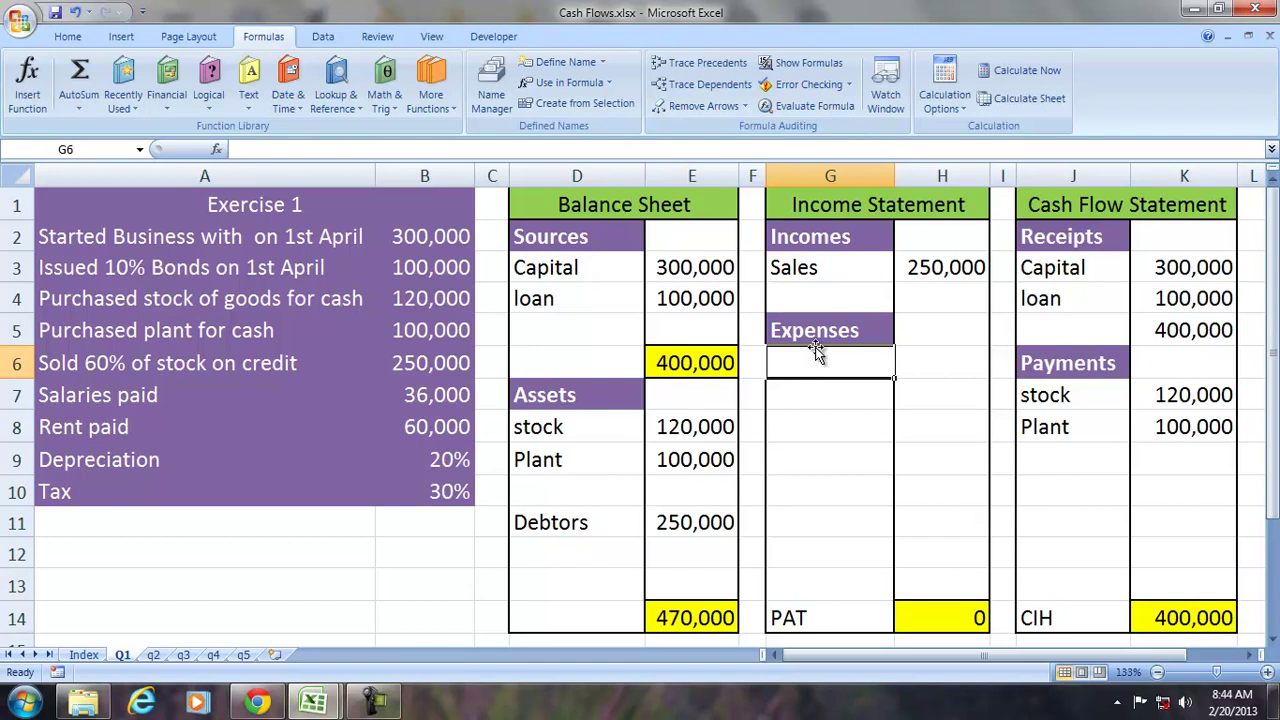
{"action": "type", "text": "COGS"}
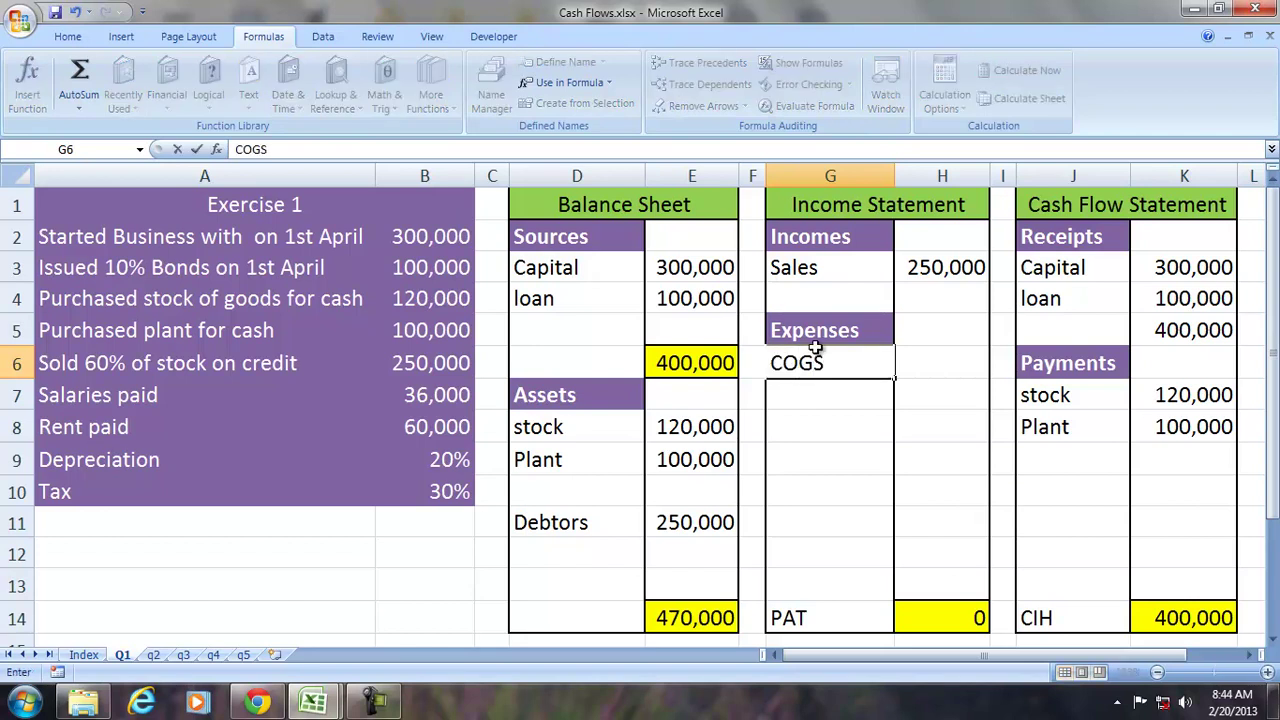
{"action": "key", "text": "Tab"}
{"action": "type", "text": "="}
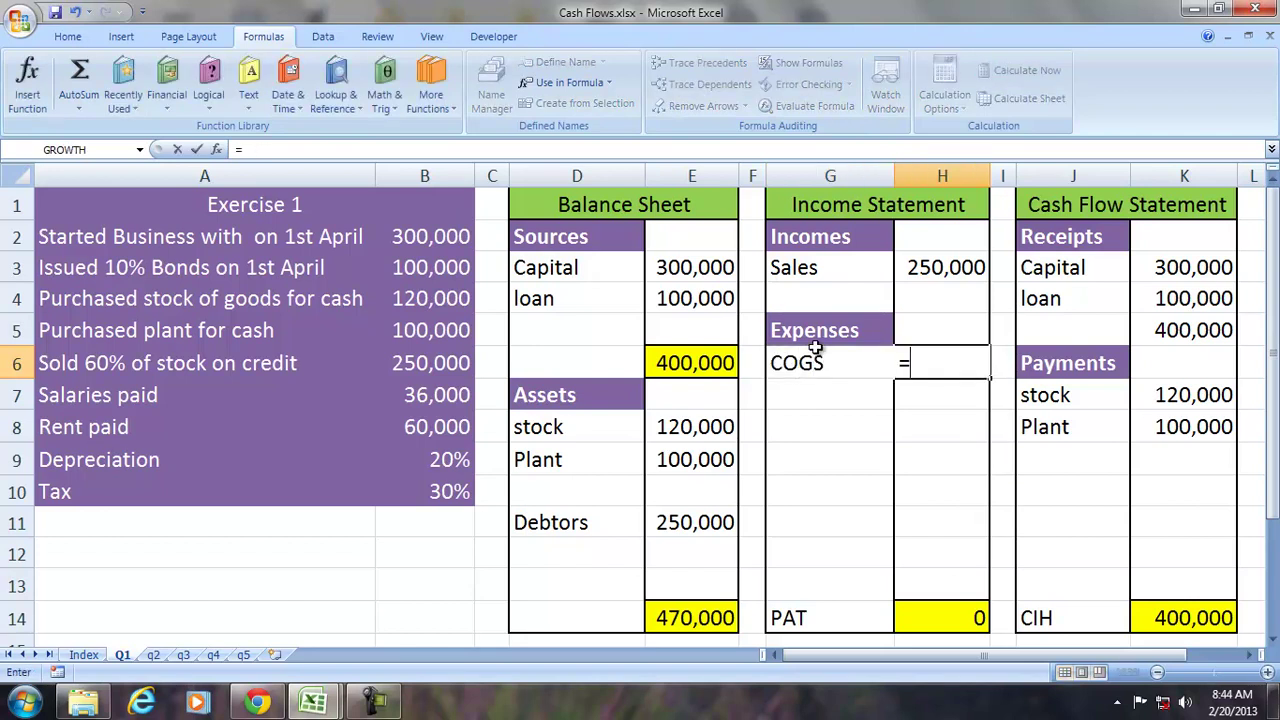
{"action": "left_click", "coordinate": [1181, 397]}
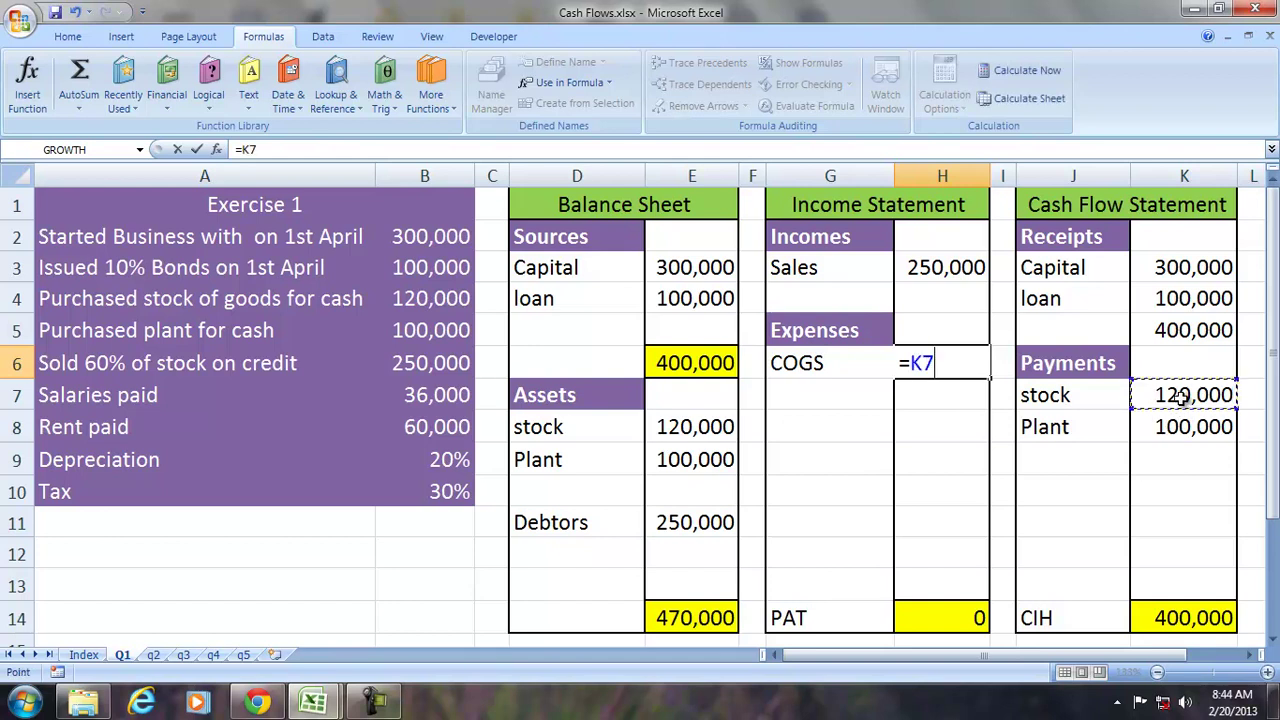
{"action": "type", "text": "*.60"}
{"action": "key", "text": "Return"}
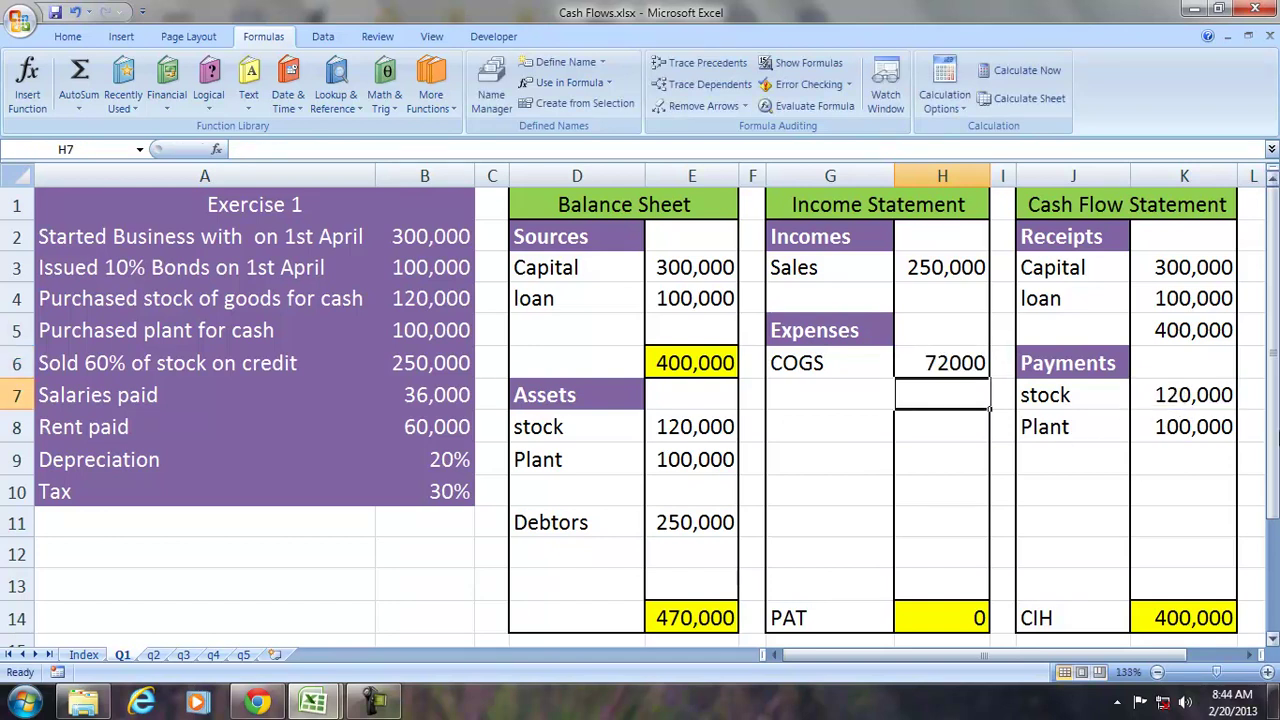
{"action": "left_click", "coordinate": [958, 366]}
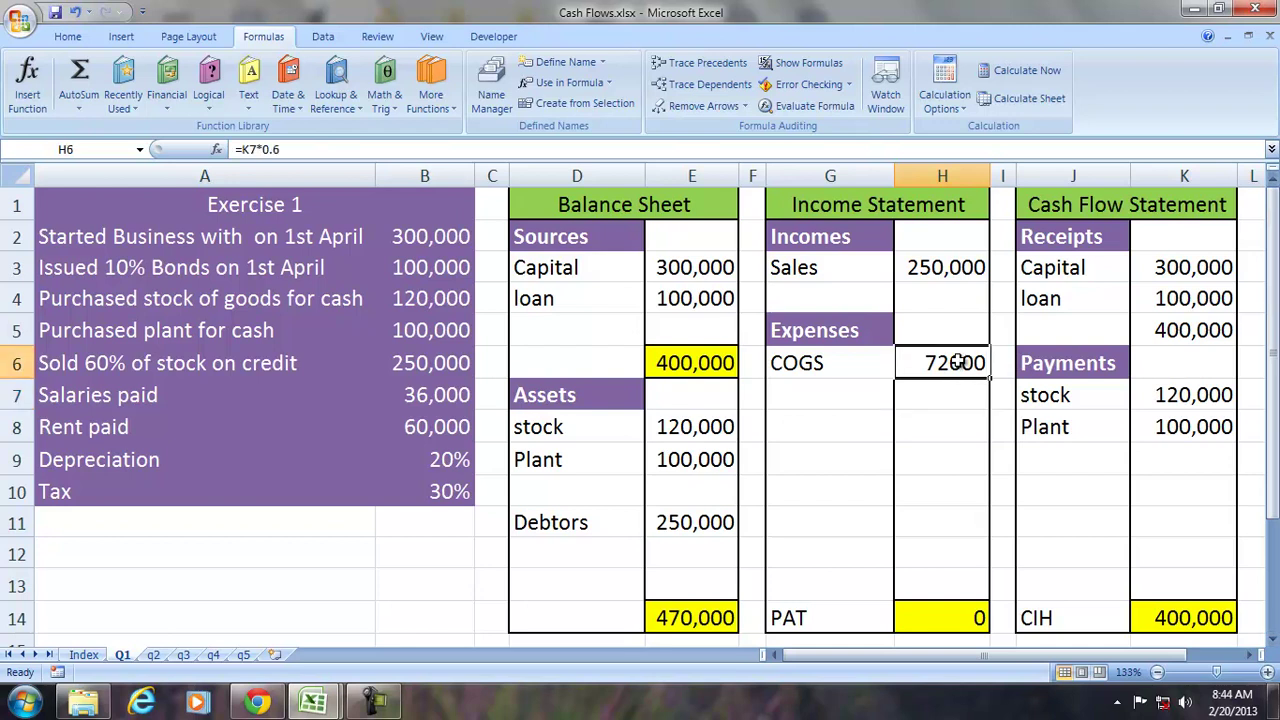
Step: Subtract the COGS in H6 from the Balance Sheet's stock amount, making the formula in E8 =K7-H6
{"action": "left_click", "coordinate": [690, 428]}
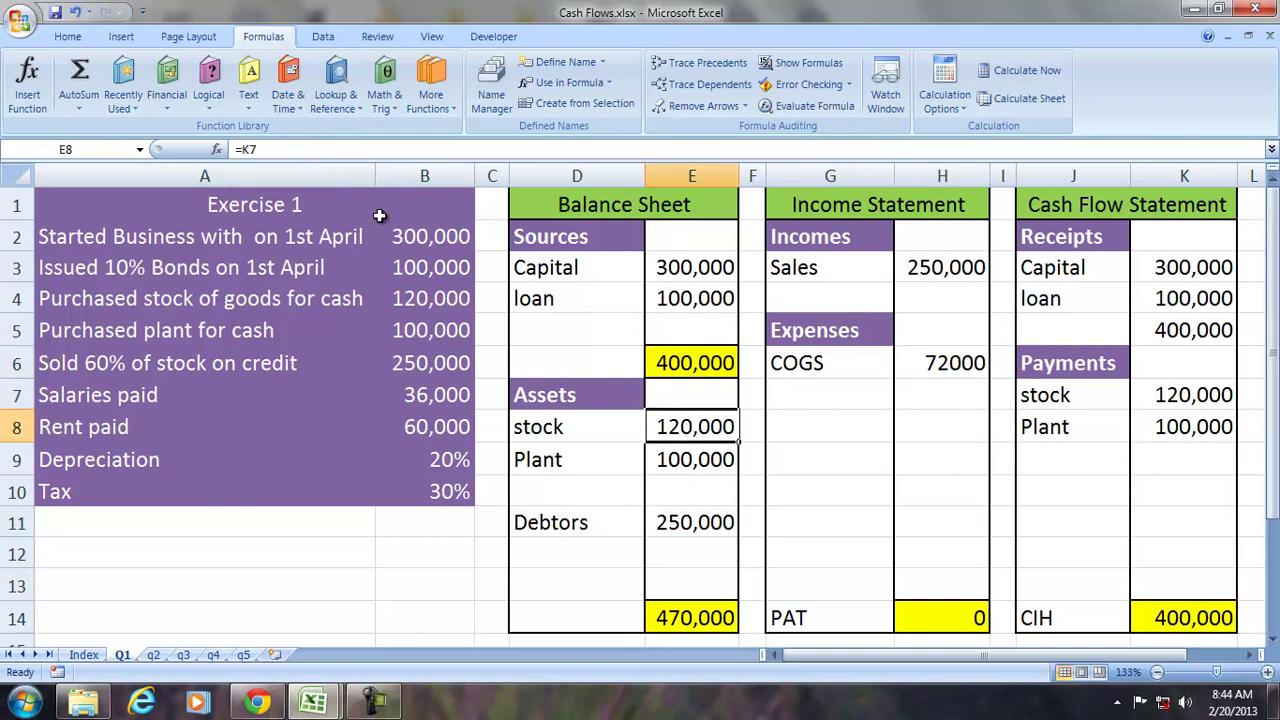
{"action": "left_click", "coordinate": [277, 149]}
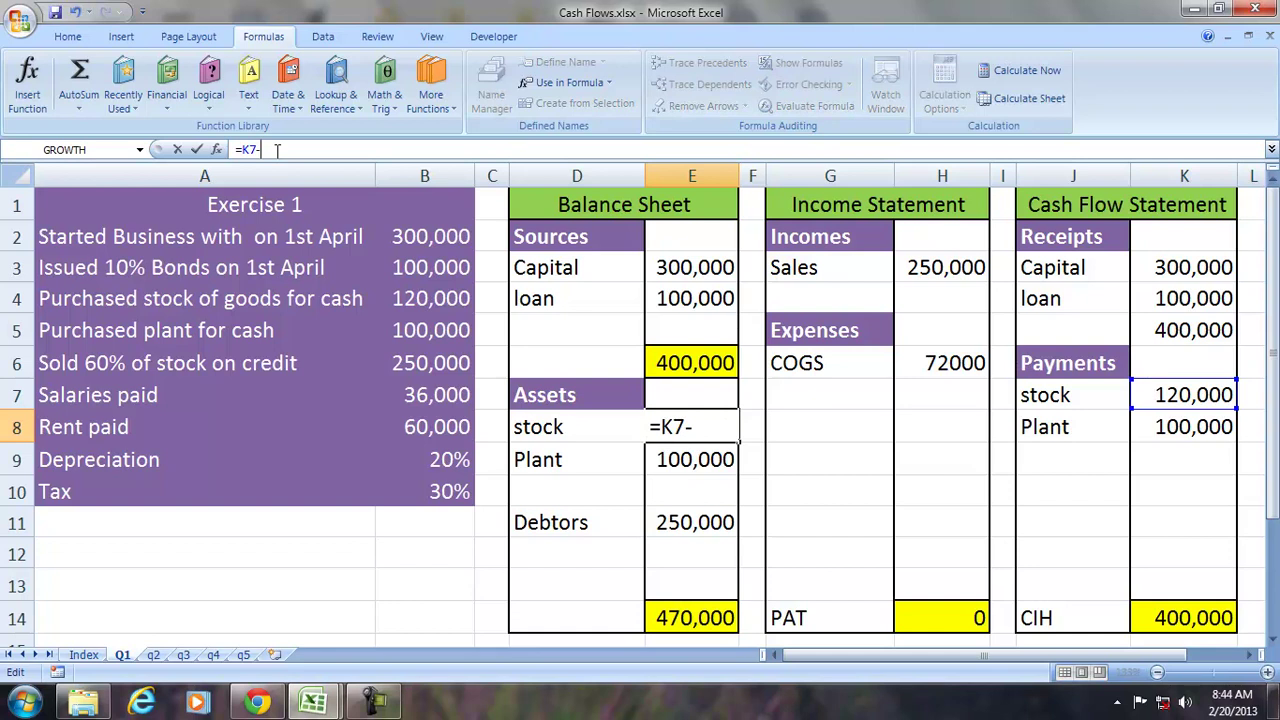
{"action": "type", "text": "-"}
{"action": "left_click", "coordinate": [944, 366]}
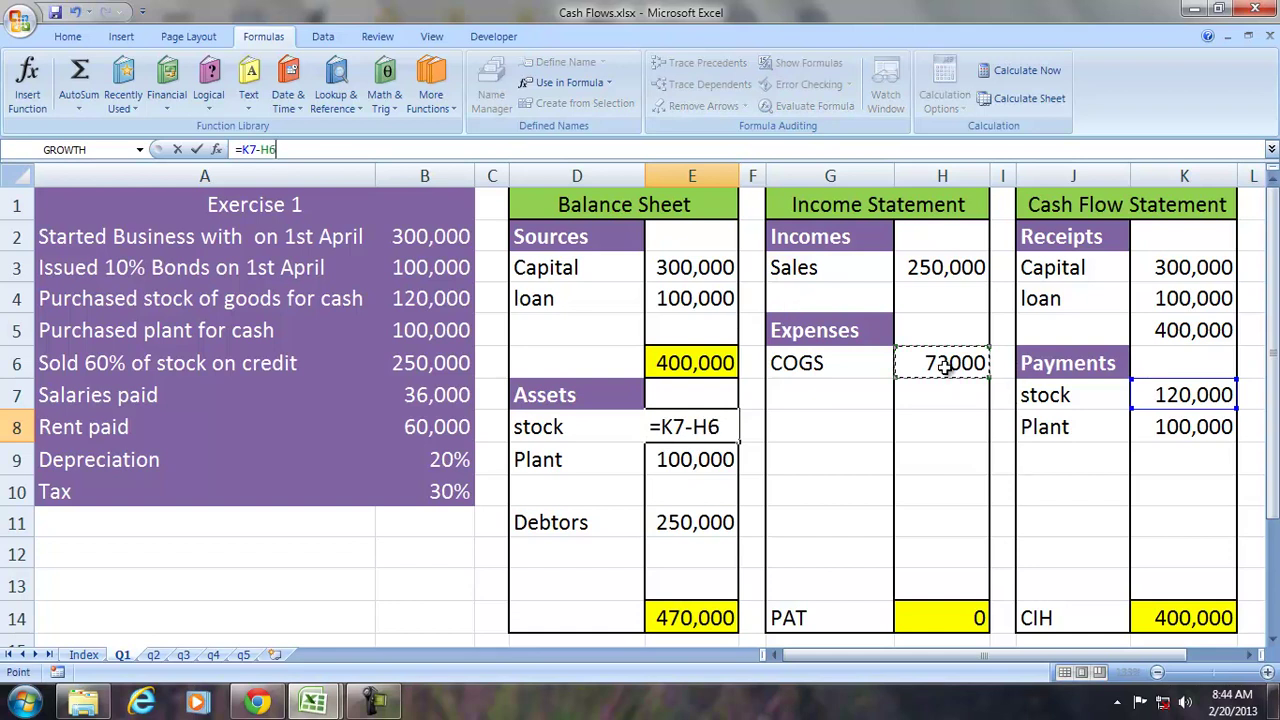
{"action": "key", "text": "Return"}
Step: Trace the precedents of the stock amount in E8, remove the tracer arrows, and review the COGS and stock formulas
{"action": "left_click", "coordinate": [702, 427]}
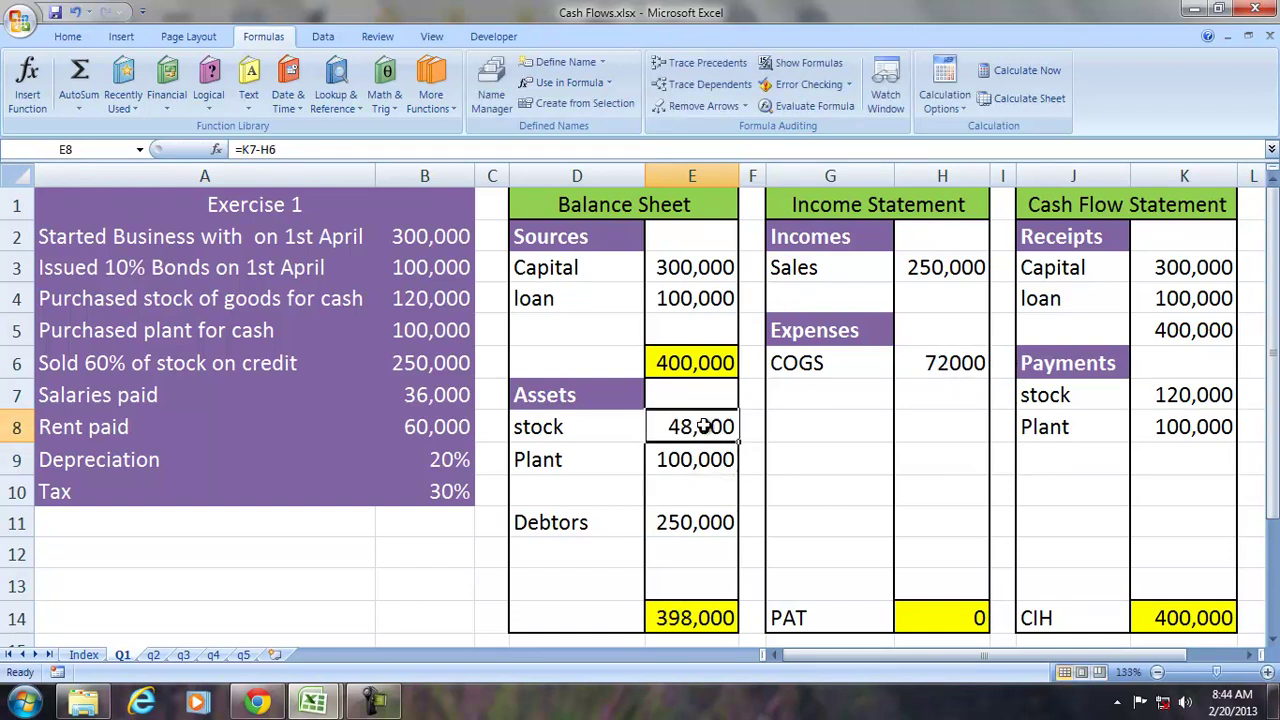
{"action": "left_click", "coordinate": [700, 62]}
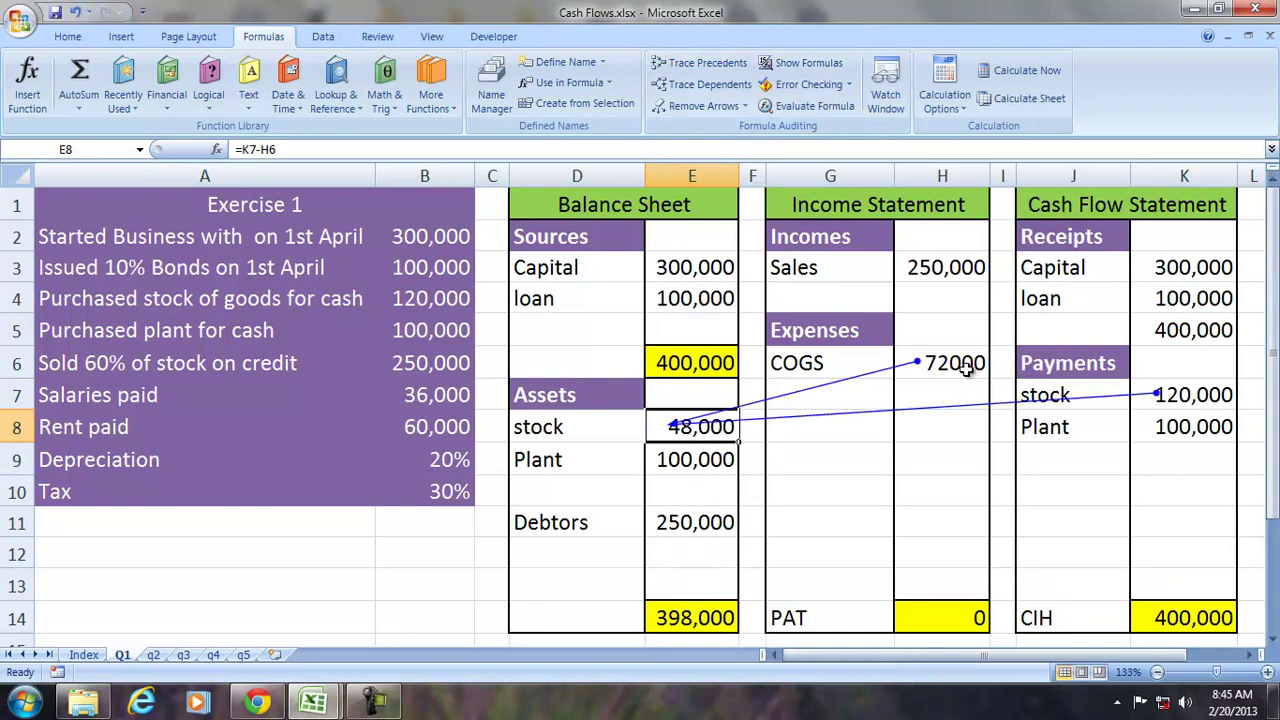
{"action": "left_click", "coordinate": [684, 107]}
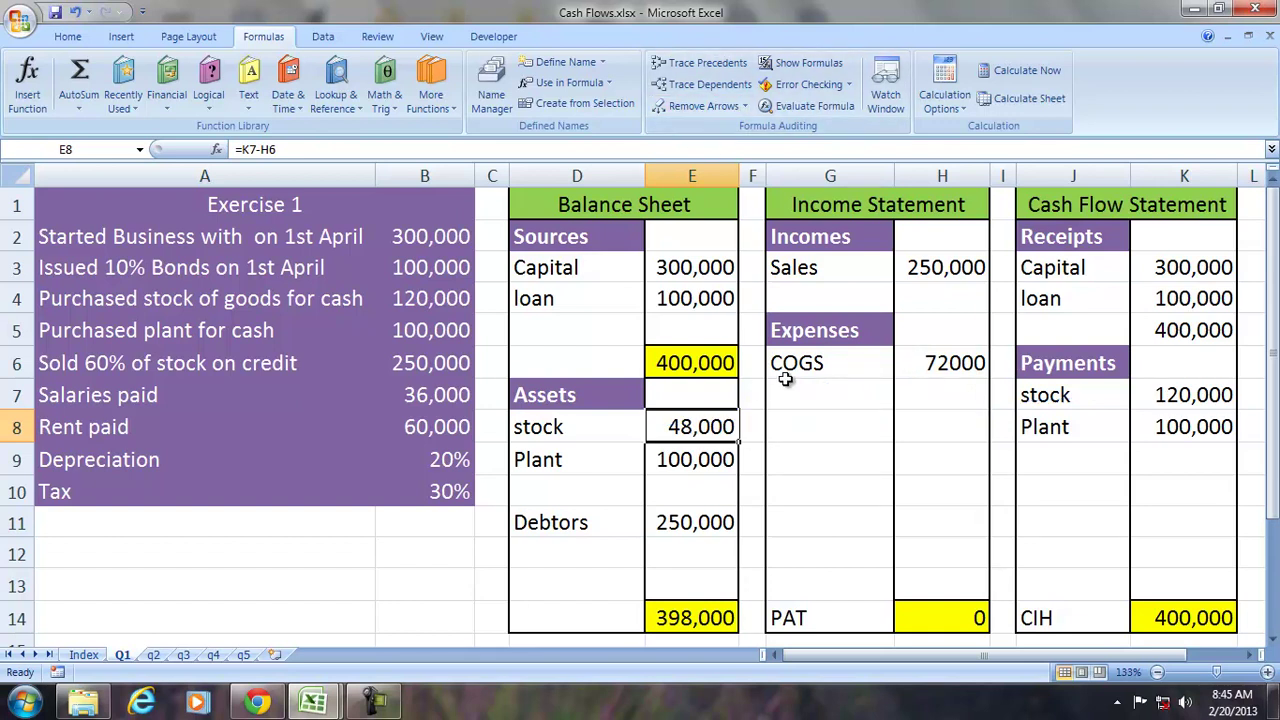
{"action": "left_click", "coordinate": [830, 364]}
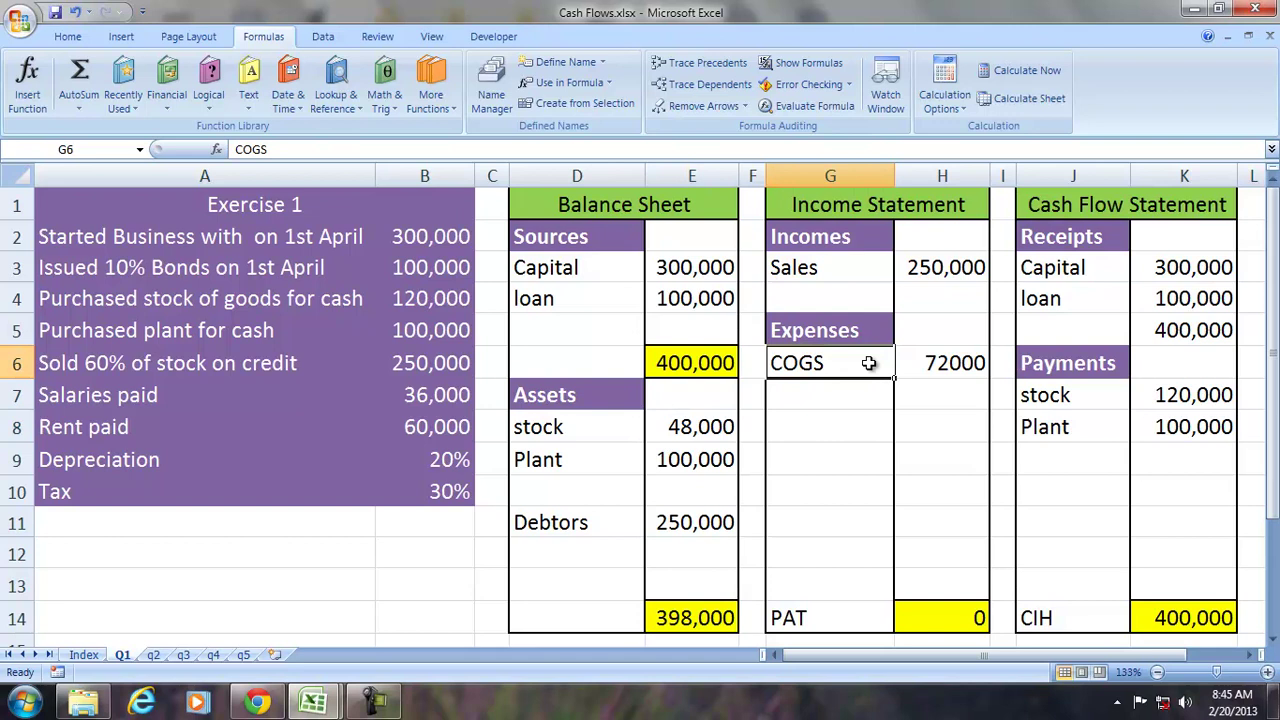
{"action": "left_click", "coordinate": [968, 364]}
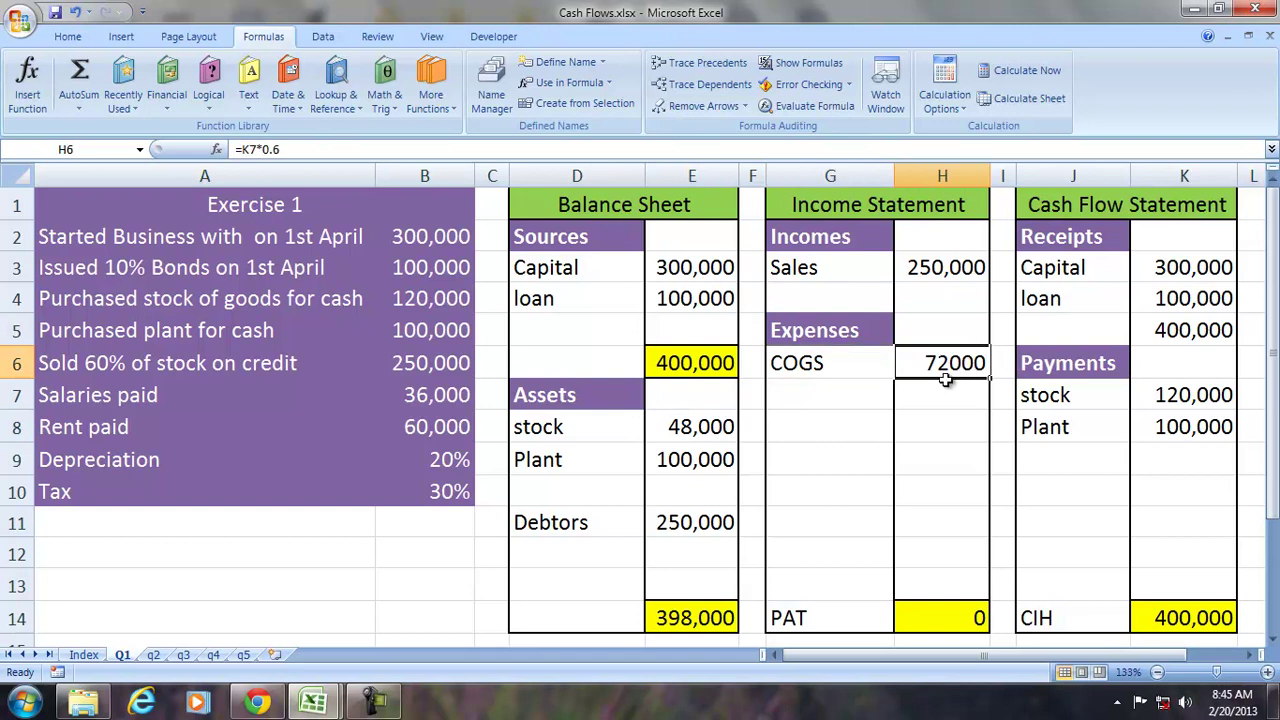
{"action": "left_click", "coordinate": [574, 433]}
{"action": "left_click", "coordinate": [680, 427]}
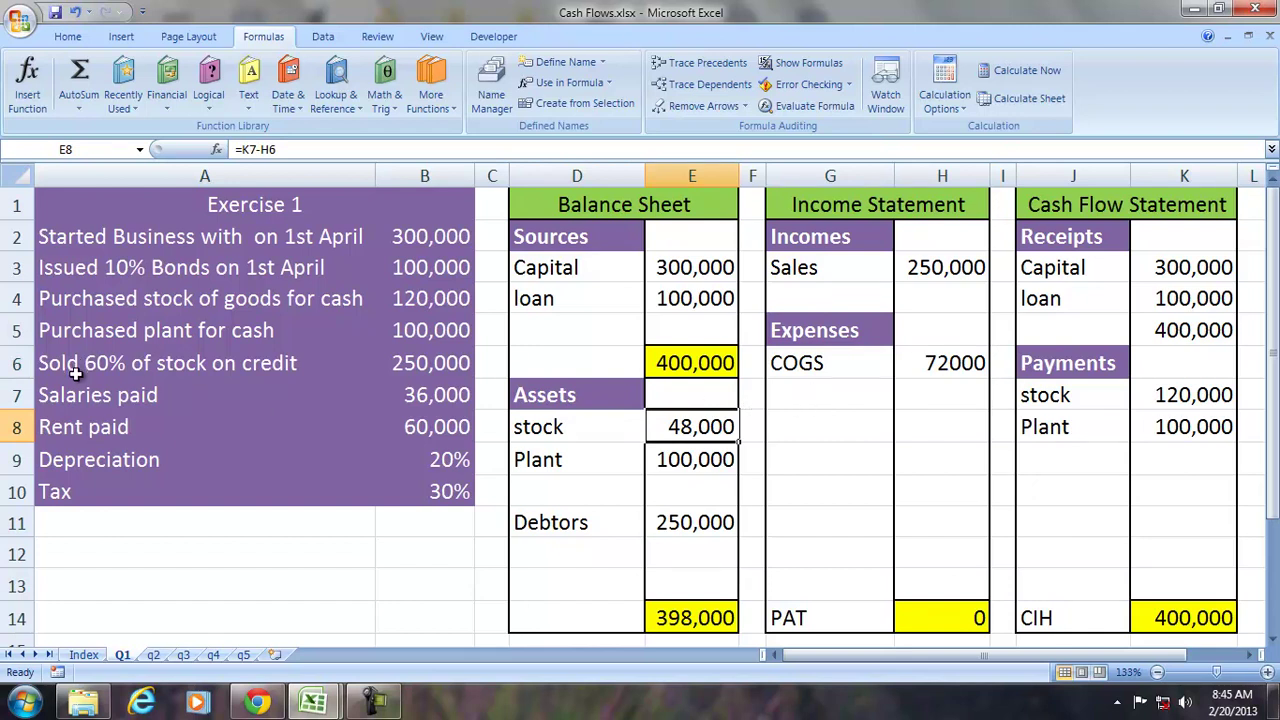
Step: Record "Salaries" under Payments in the Cash Flow Statement, linking its amount to the salaries paid in B7
{"action": "left_click", "coordinate": [806, 389]}
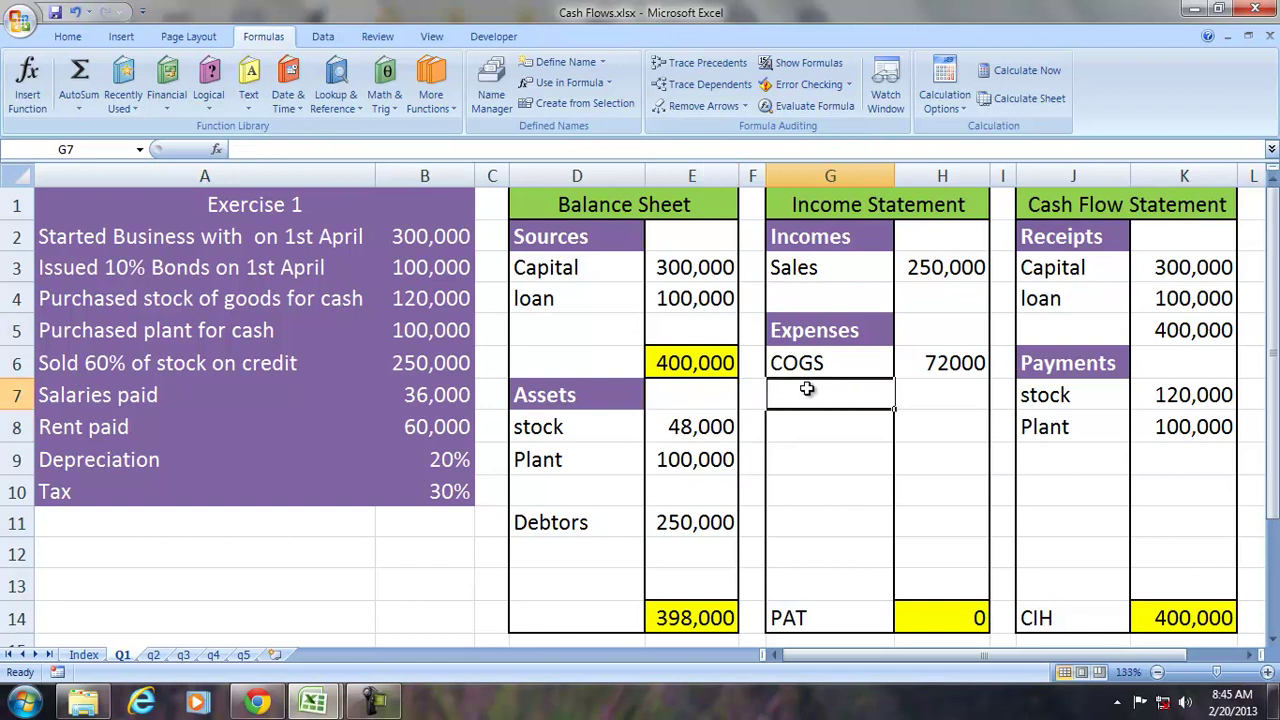
{"action": "left_click", "coordinate": [1049, 448]}
{"action": "type", "text": "Sa"}
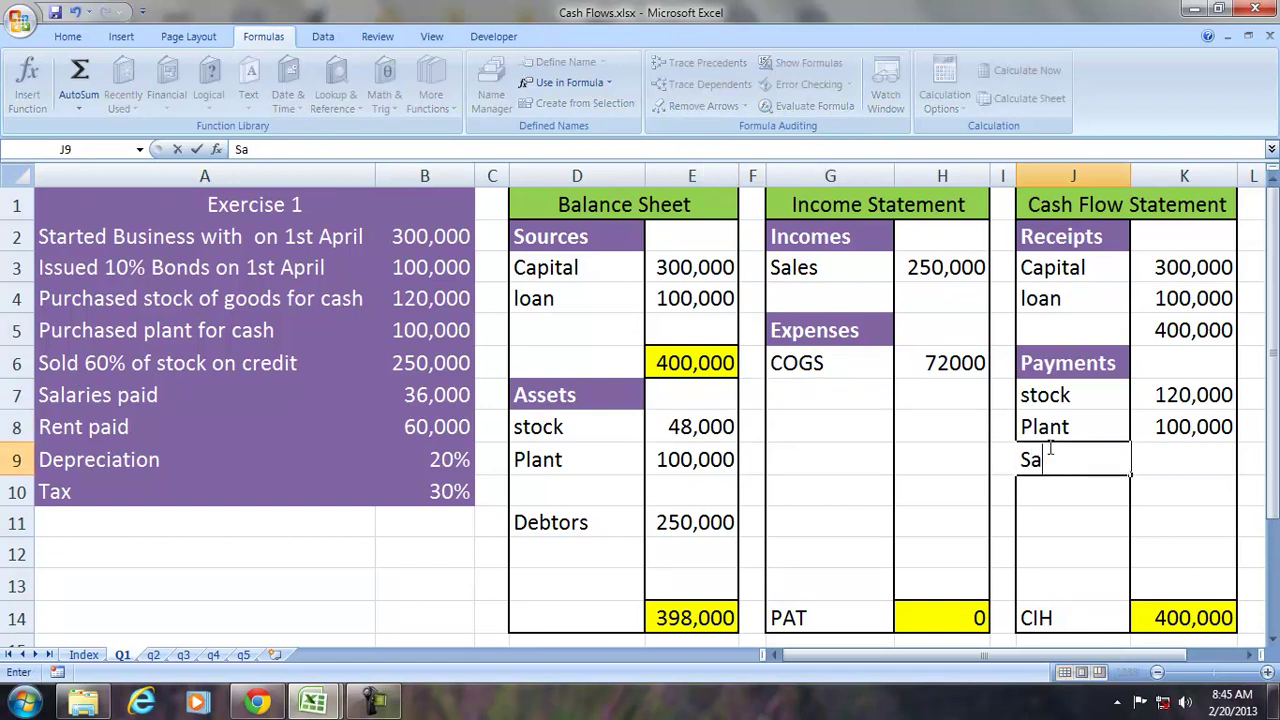
{"action": "key", "text": "Tab"}
{"action": "type", "text": "="}
{"action": "left_click", "coordinate": [422, 393]}
{"action": "key", "text": "Return"}
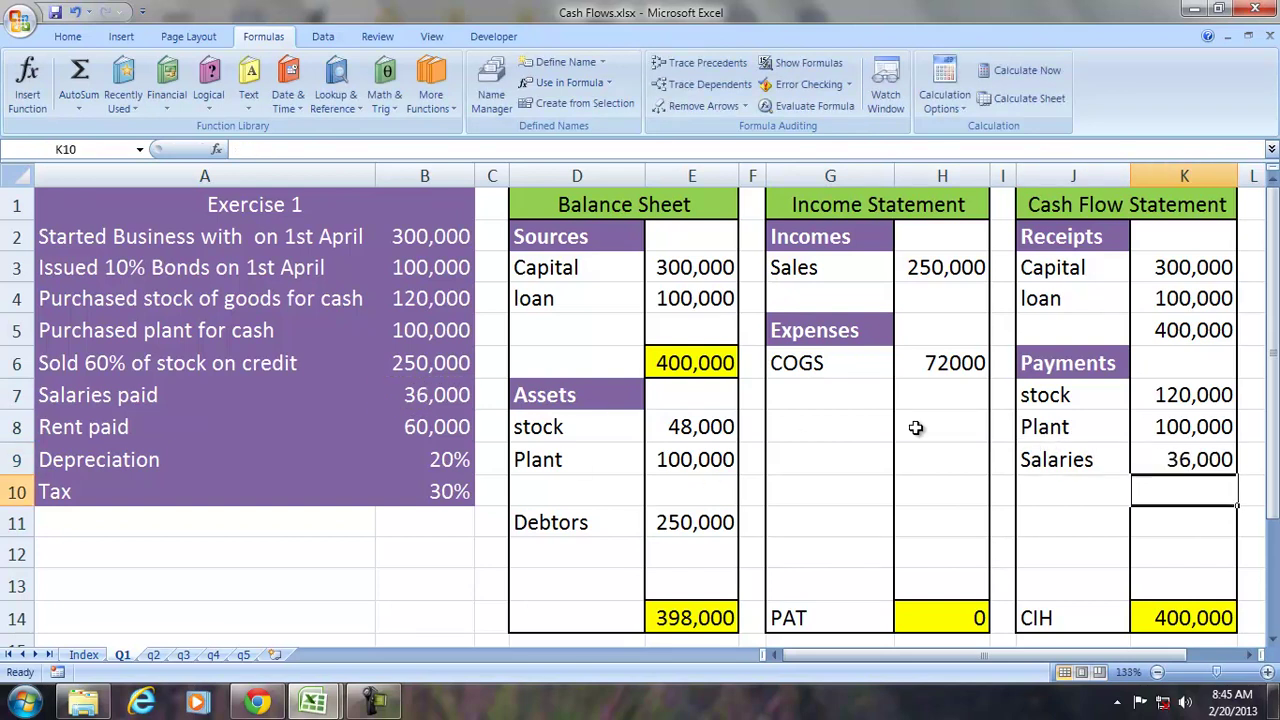
Step: Record "Salaries" under Expenses in the Income Statement, linking its amount to the salaries payment in K9
{"action": "left_click", "coordinate": [826, 388]}
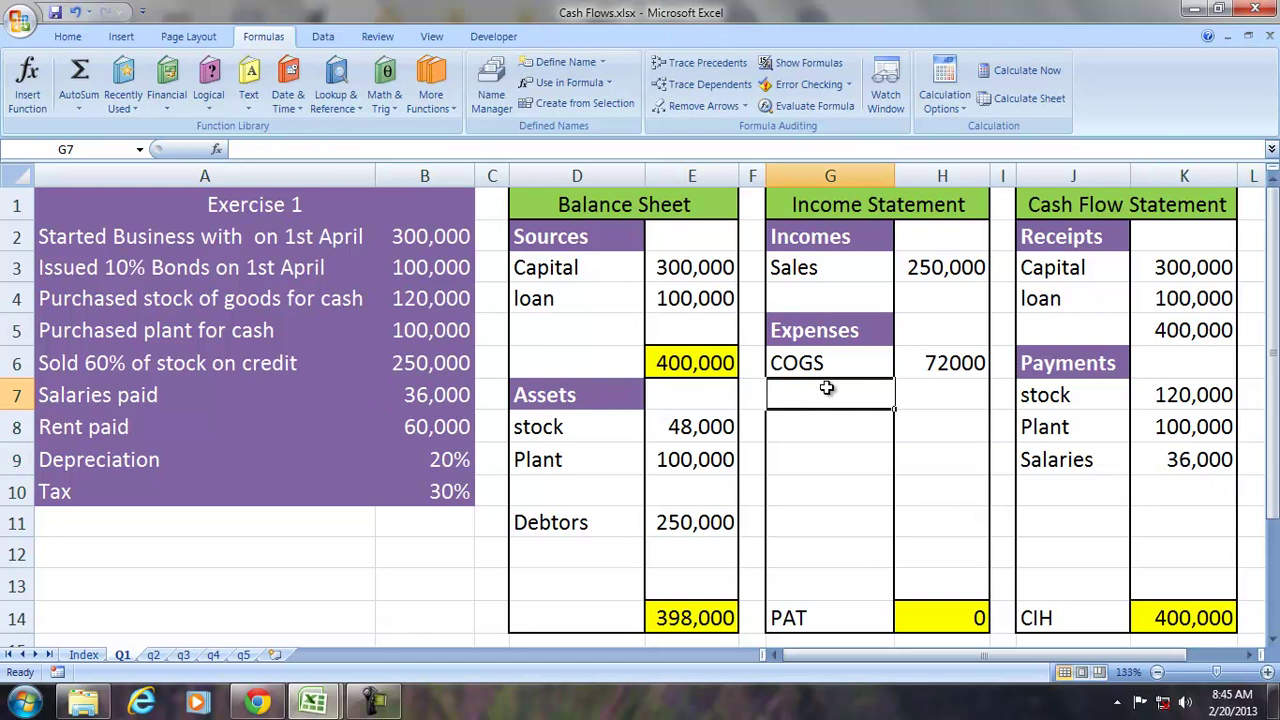
{"action": "type", "text": "Salaries"}
{"action": "key", "text": "Tab"}
{"action": "type", "text": "="}
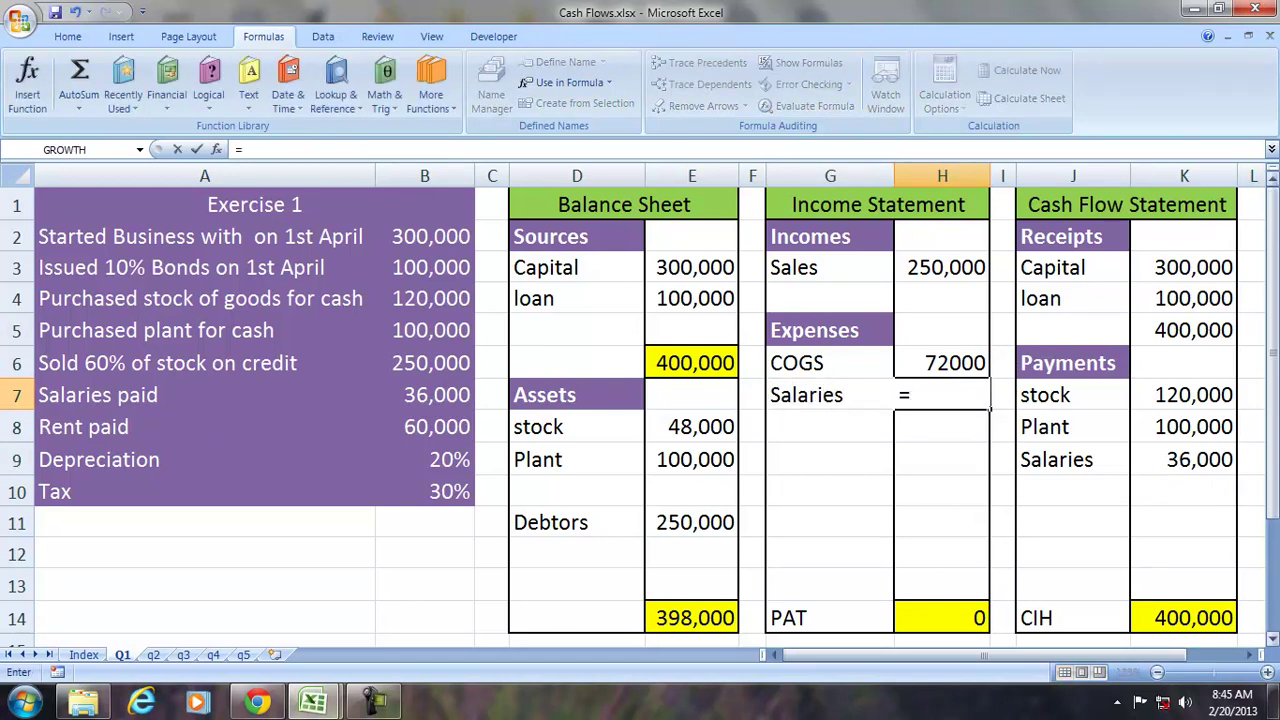
{"action": "left_click", "coordinate": [1187, 457]}
{"action": "key", "text": "Return"}
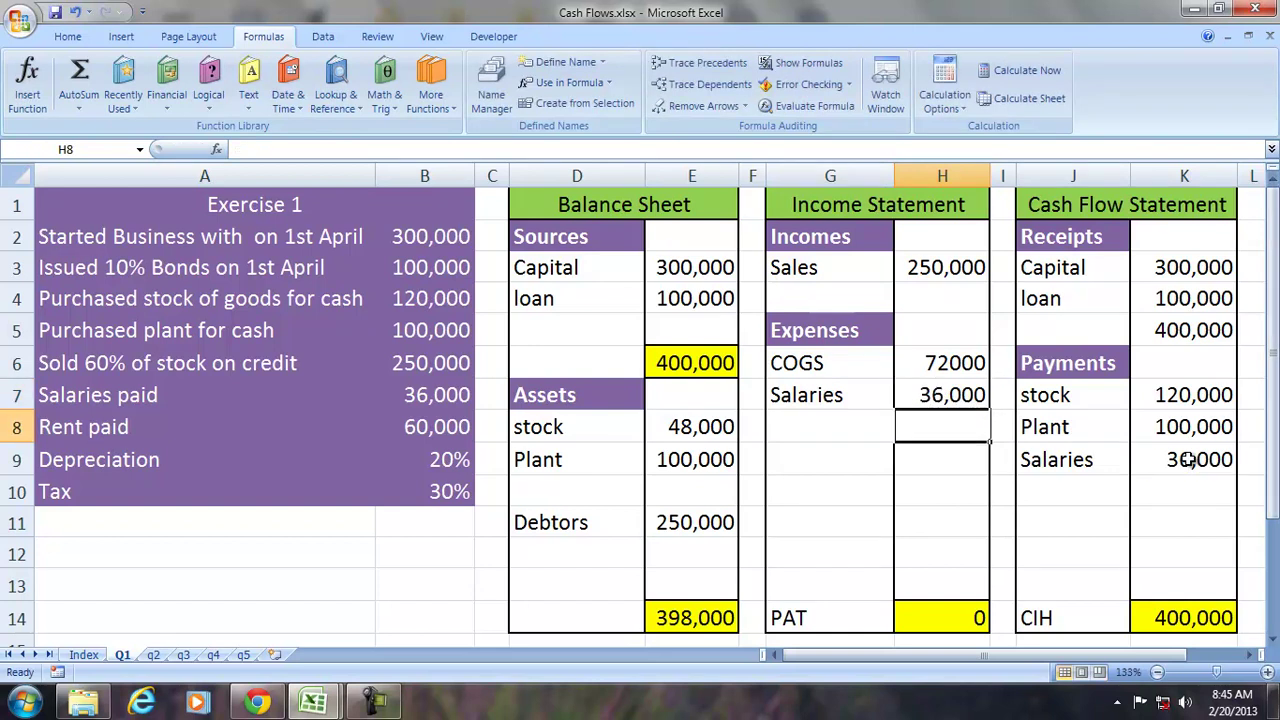
Step: Record "Rent" under Payments in the Cash Flow Statement, linking its amount to the rent paid in B8
{"action": "left_click", "coordinate": [1053, 484]}
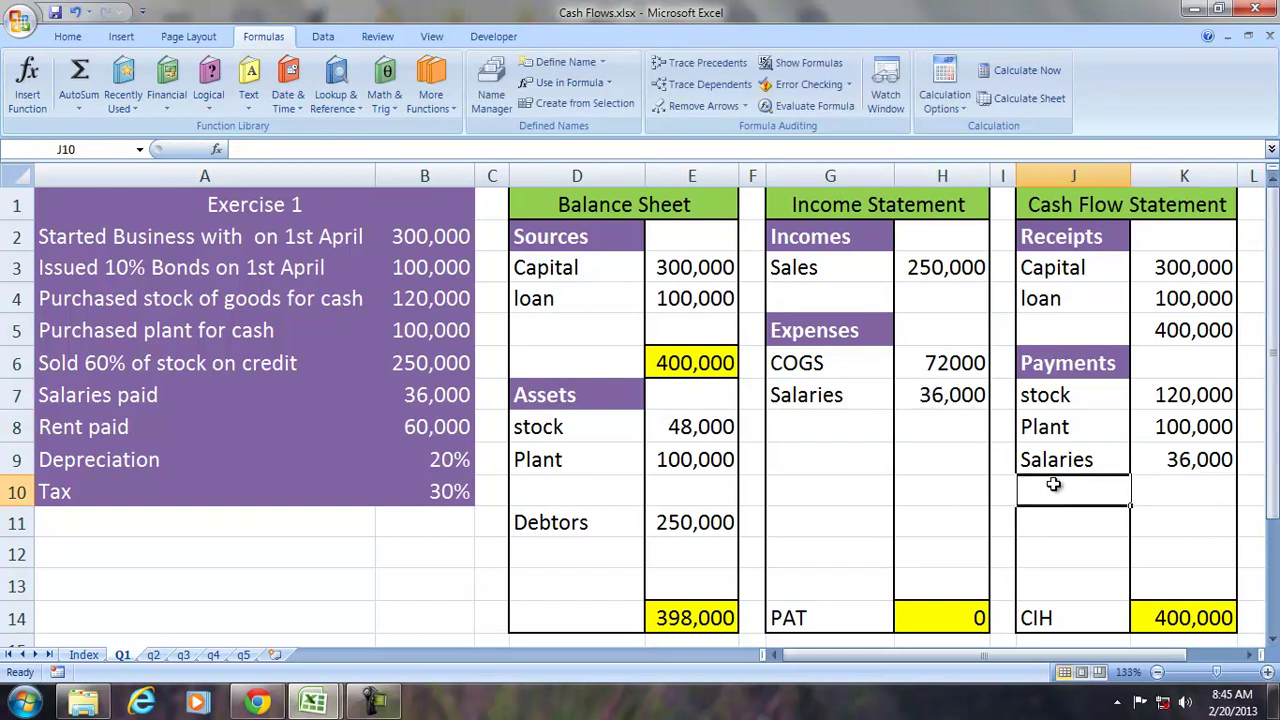
{"action": "type", "text": "Rent"}
{"action": "key", "text": "Tab"}
{"action": "type", "text": "="}
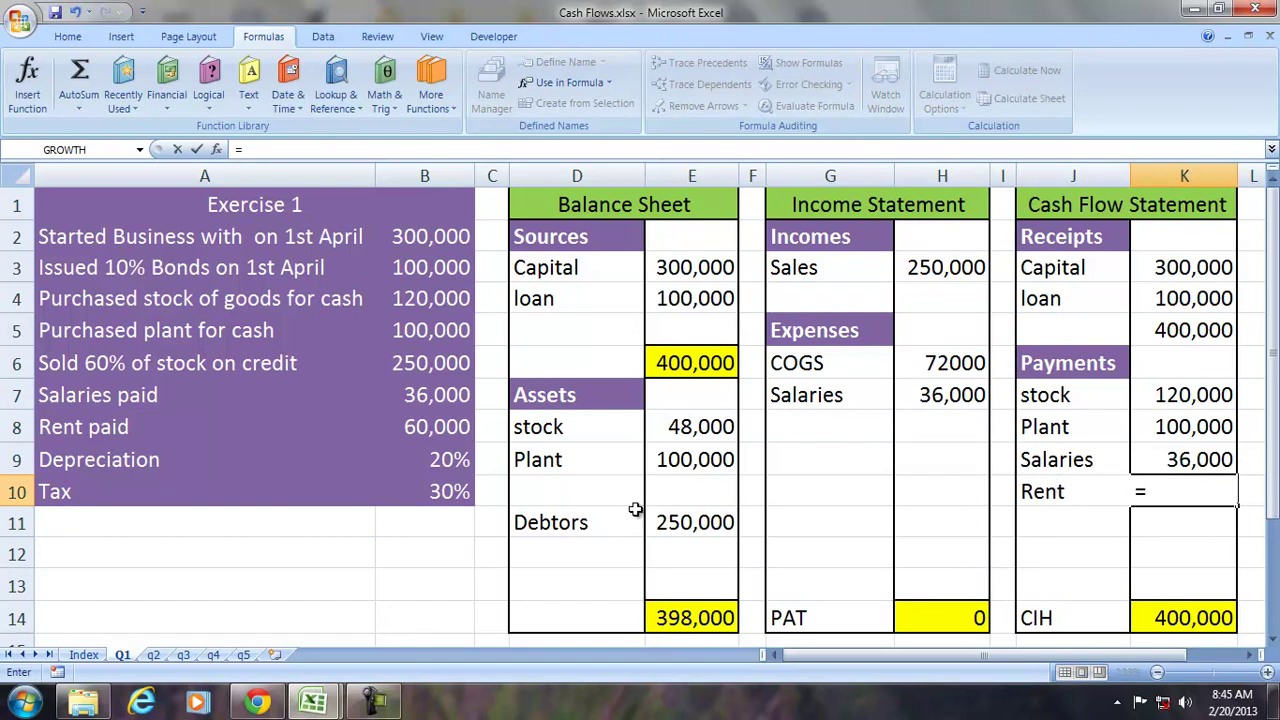
{"action": "left_click", "coordinate": [403, 421]}
{"action": "key", "text": "Return"}
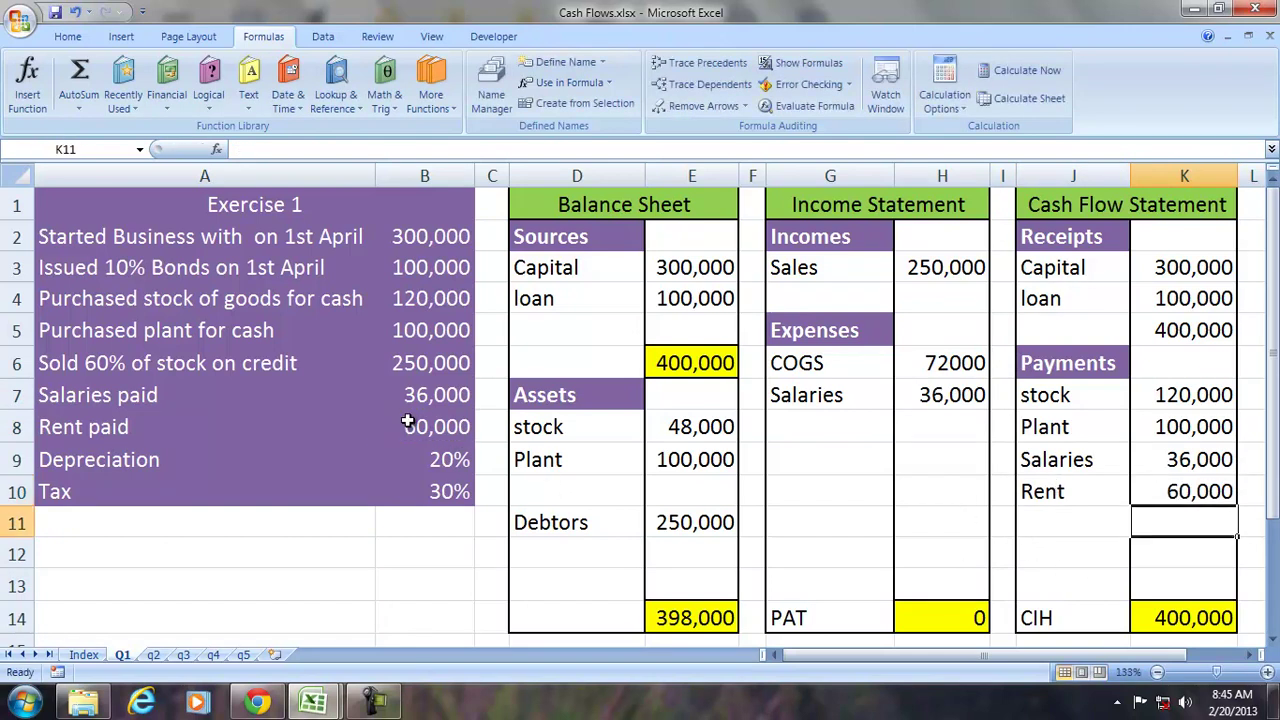
Step: Record "Rent" under Expenses in the Income Statement, linking its amount to the rent payment in K10
{"action": "left_click", "coordinate": [825, 425]}
{"action": "type", "text": "Ren"}
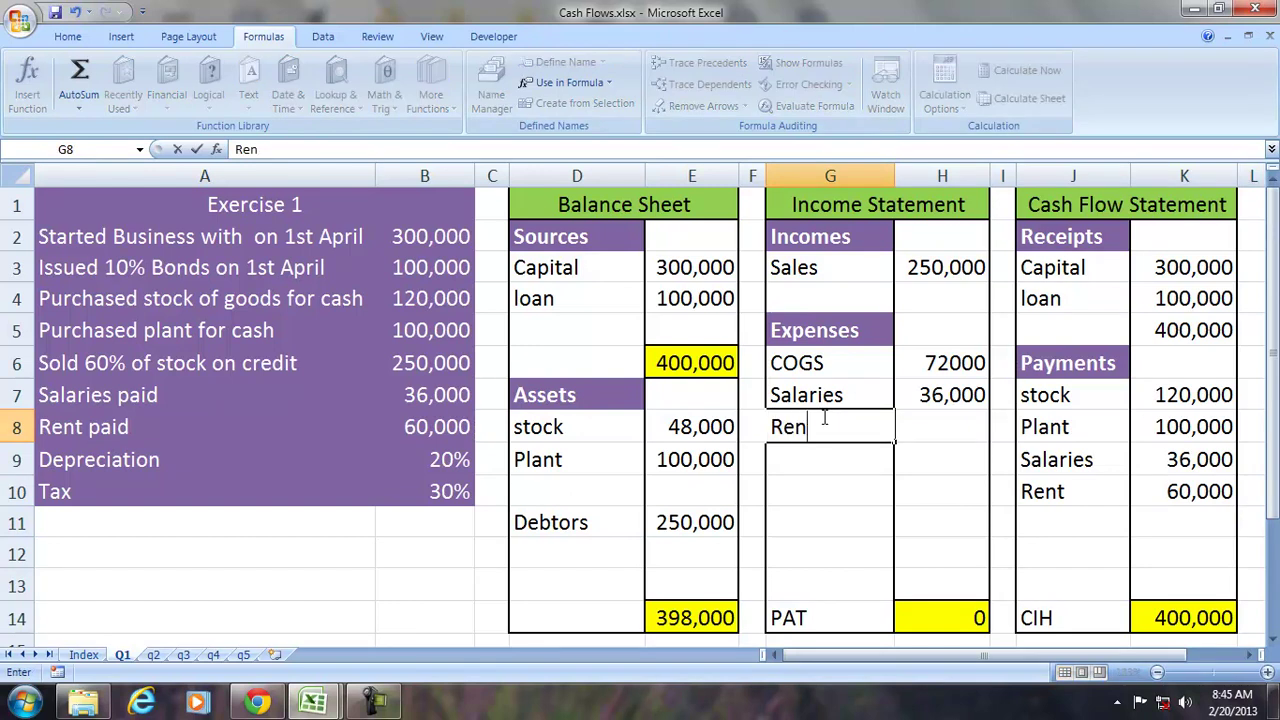
{"action": "key", "text": "Tab"}
{"action": "type", "text": "="}
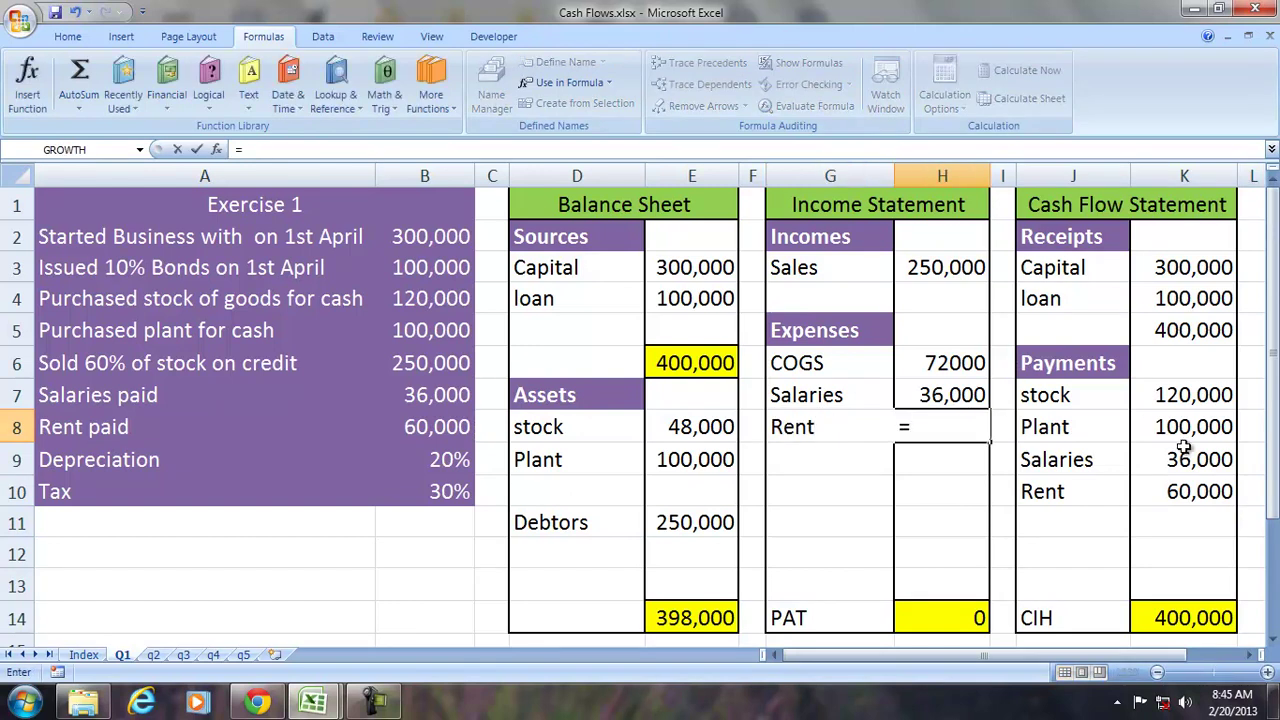
{"action": "left_click", "coordinate": [1180, 488]}
{"action": "key", "text": "Return"}
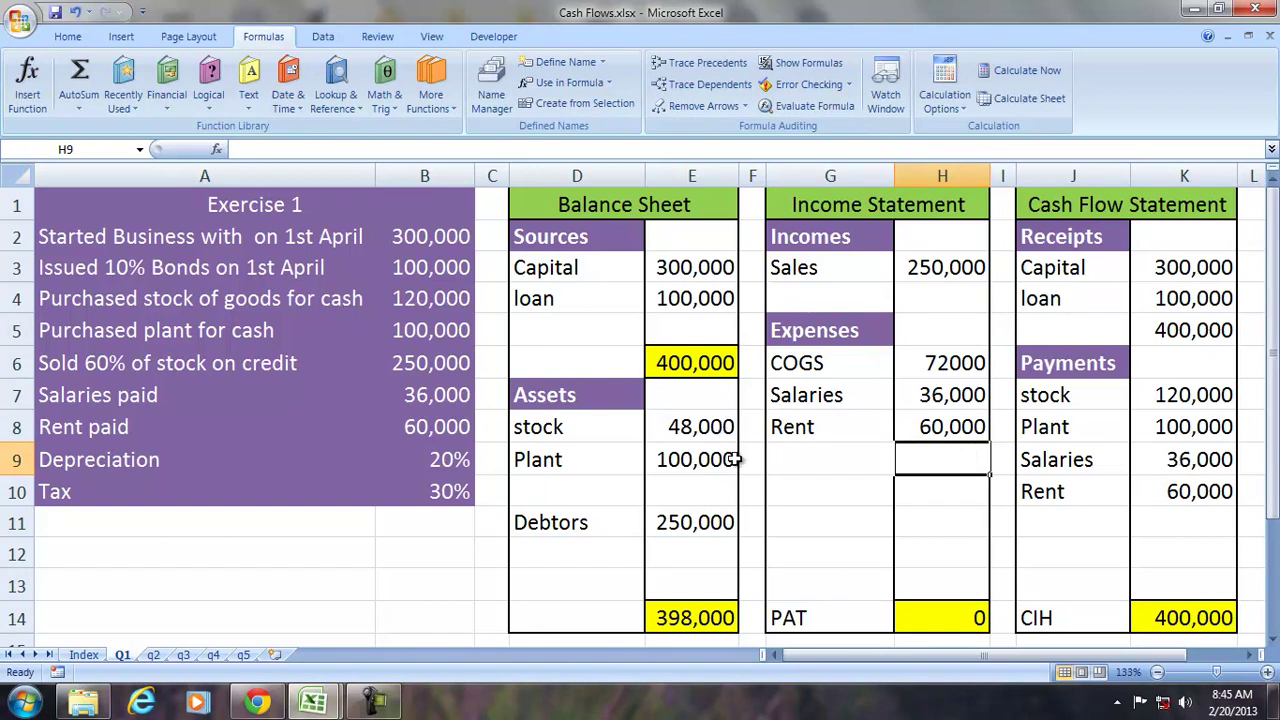
Step: Trace the precedents of the Salaries and Rent expenses to their cash payments, then remove the arrows
{"action": "left_click_drag", "start_coordinate": [538, 437], "coordinate": [540, 453]}
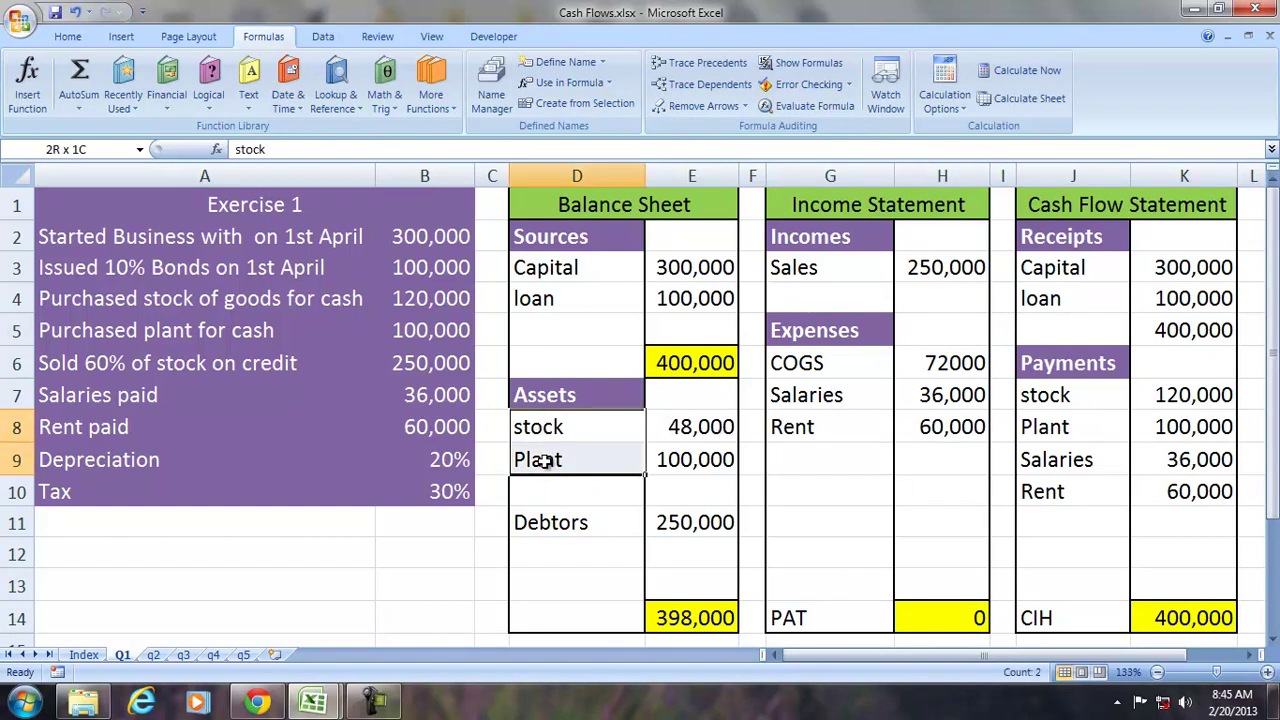
{"action": "left_click_drag", "start_coordinate": [1167, 466], "coordinate": [1175, 484]}
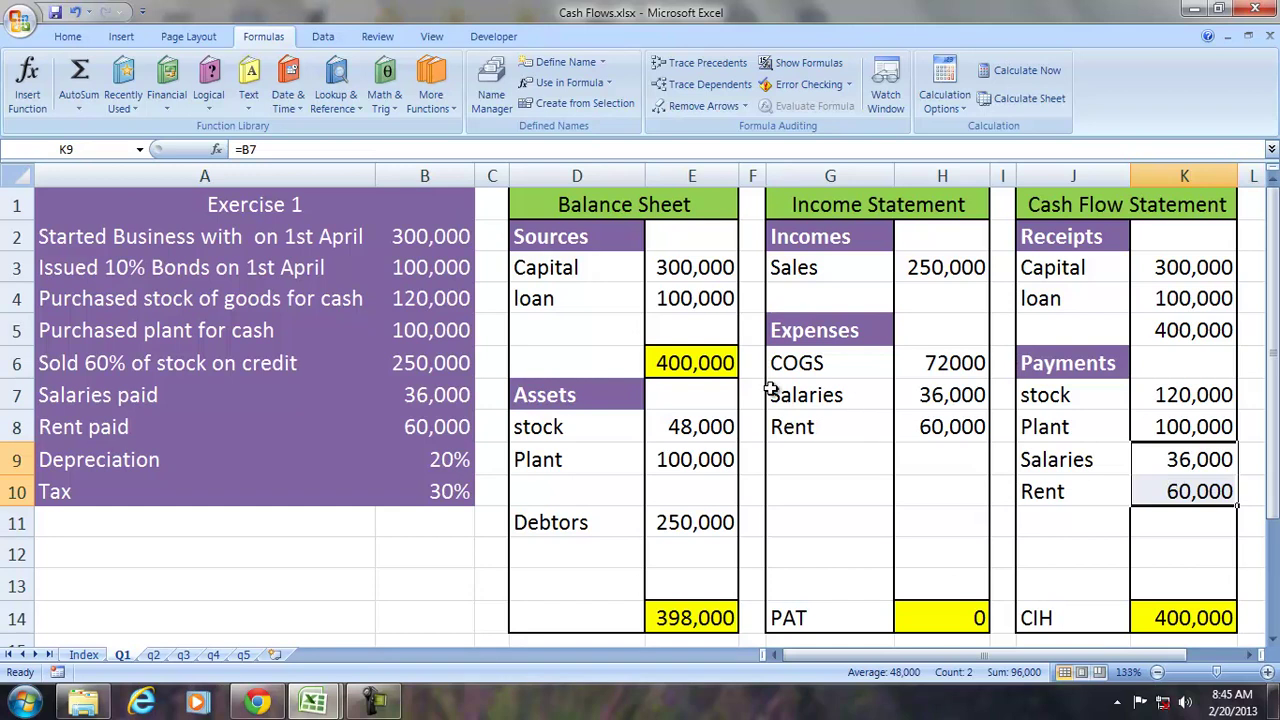
{"action": "left_click_drag", "start_coordinate": [770, 389], "coordinate": [793, 416]}
{"action": "left_click", "coordinate": [932, 395]}
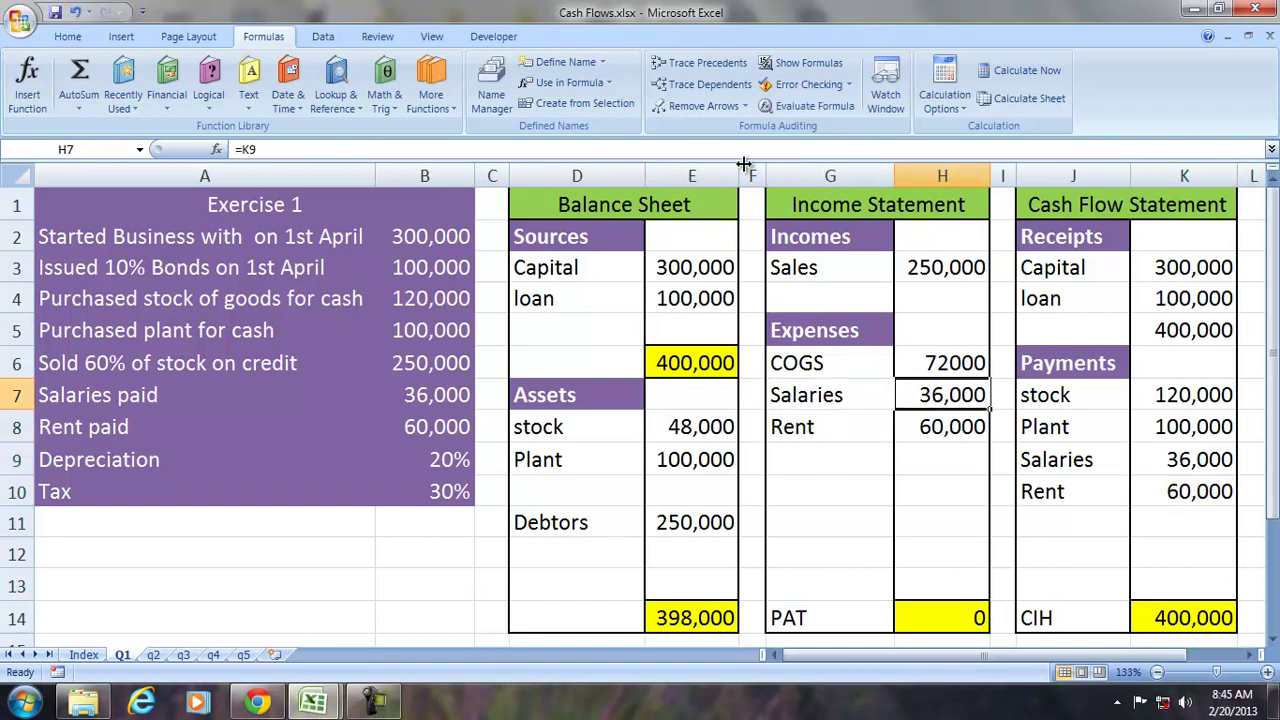
{"action": "left_click", "coordinate": [690, 66]}
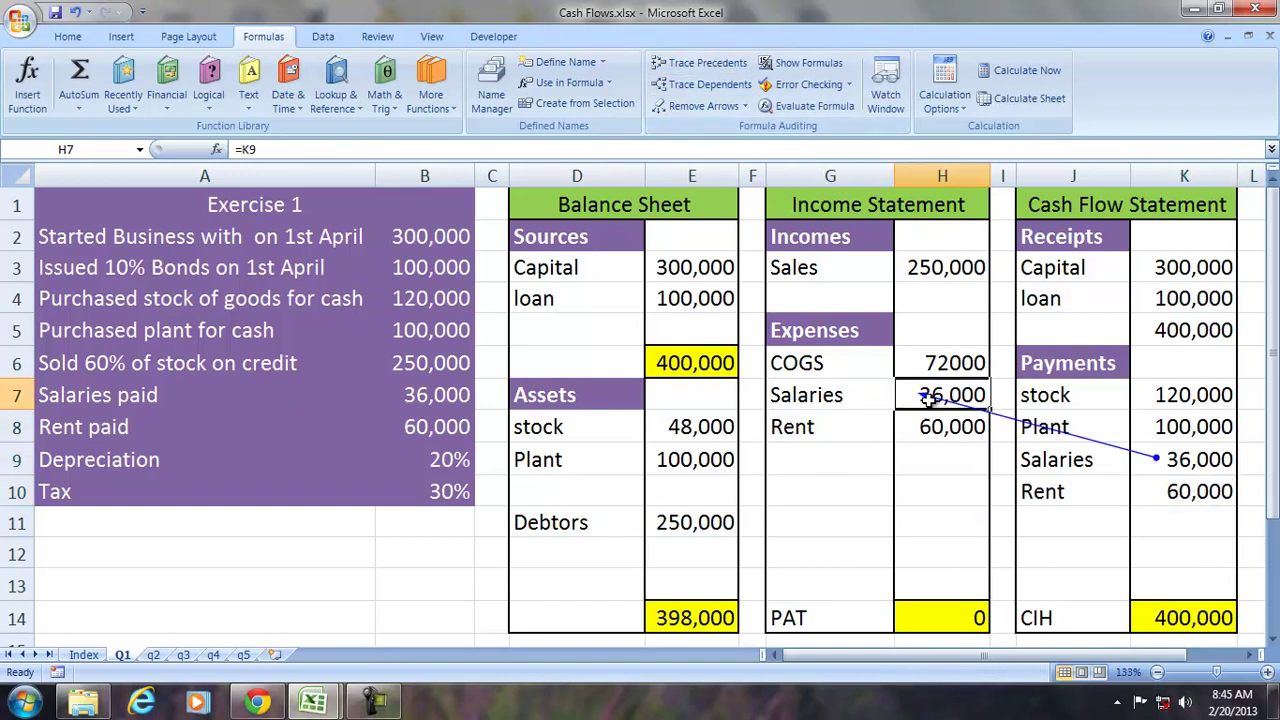
{"action": "key", "text": "Down"}
{"action": "left_click", "coordinate": [690, 64]}
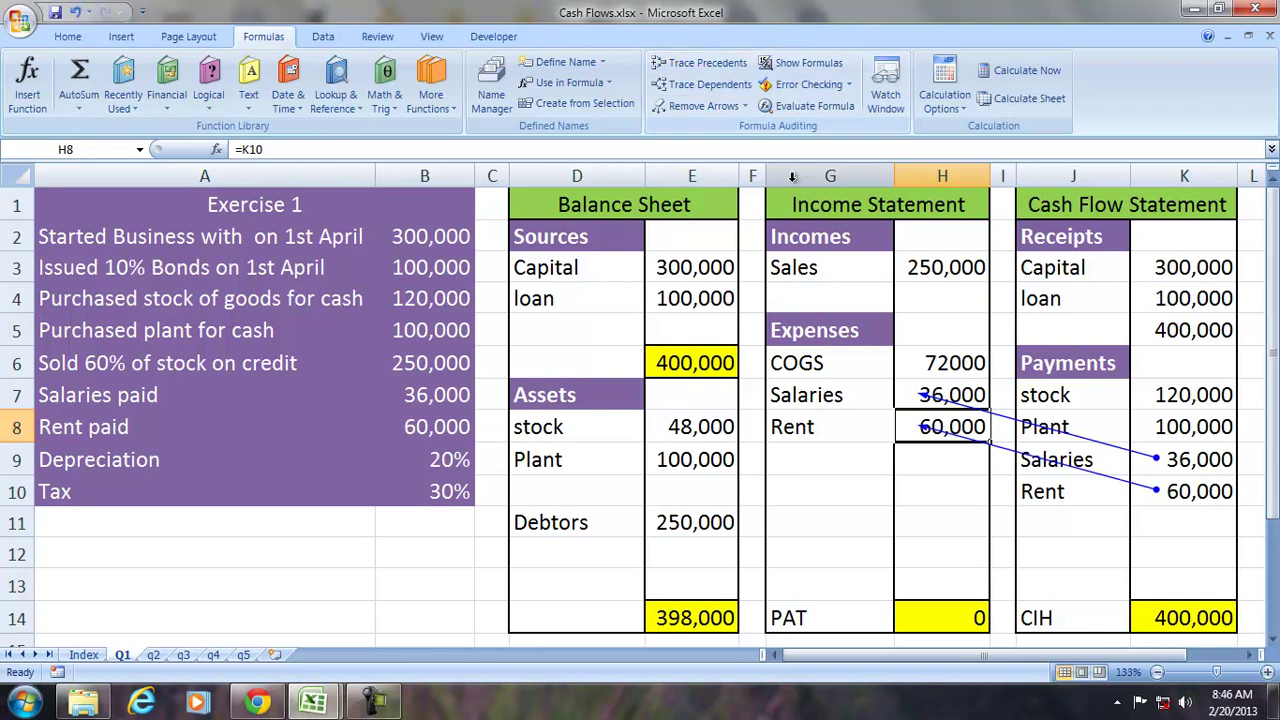
{"action": "left_click", "coordinate": [676, 106]}
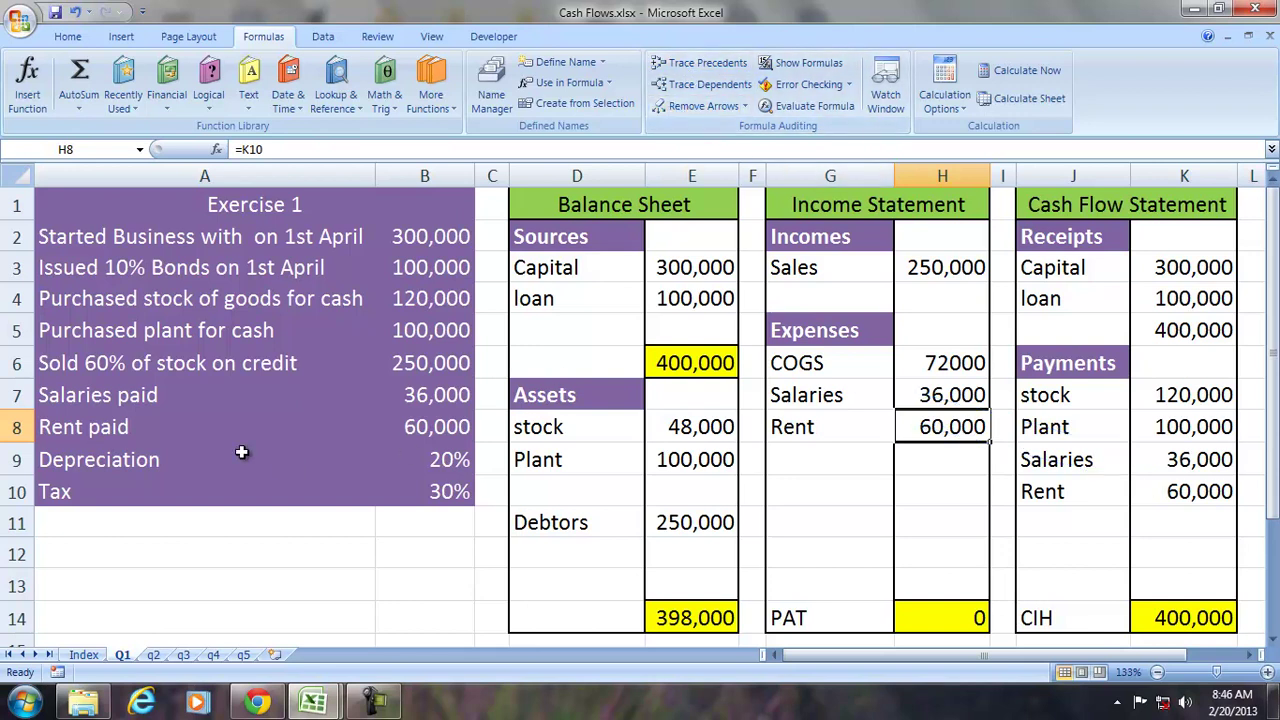
Step: Record "Depreciation" under Expenses in the Income Statement, calculated as the plant value in E9 times the 20% depreciation rate
{"action": "left_click", "coordinate": [122, 459]}
{"action": "left_click", "coordinate": [807, 437]}
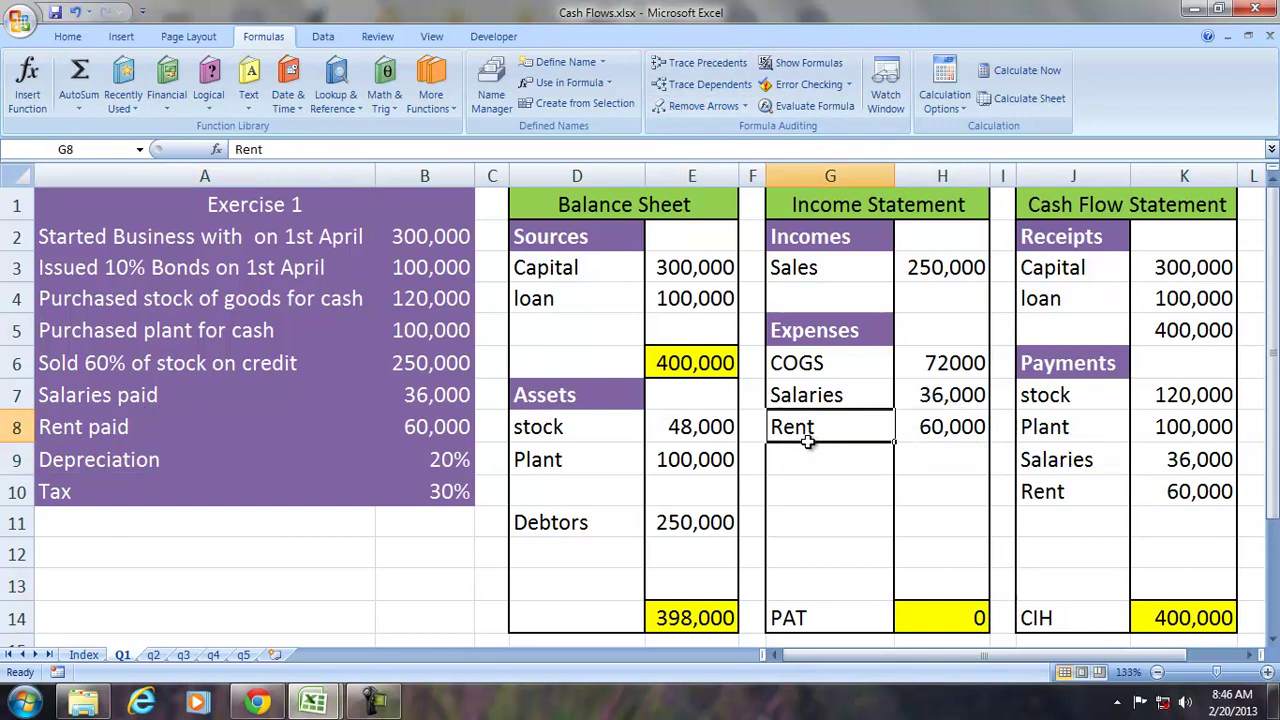
{"action": "left_click", "coordinate": [810, 447]}
{"action": "type", "text": "Depre"}
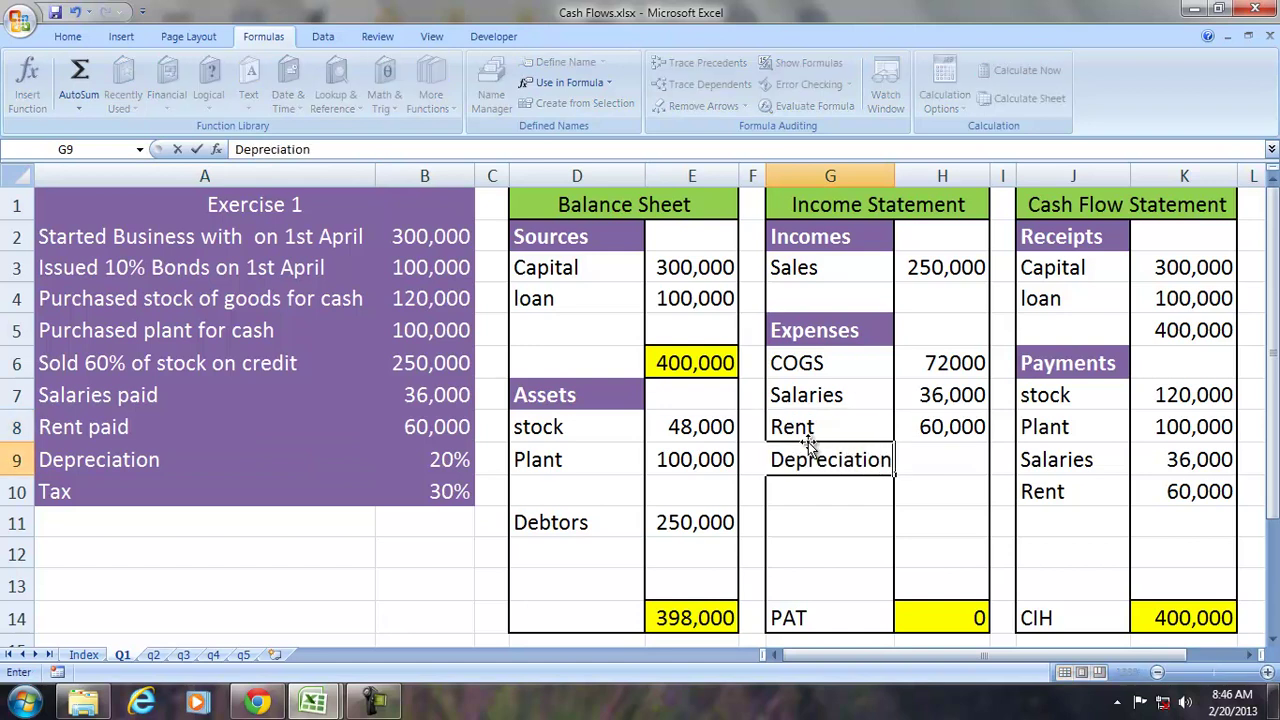
{"action": "type", "text": "ciation"}
{"action": "key", "text": "Tab"}
{"action": "type", "text": "="}
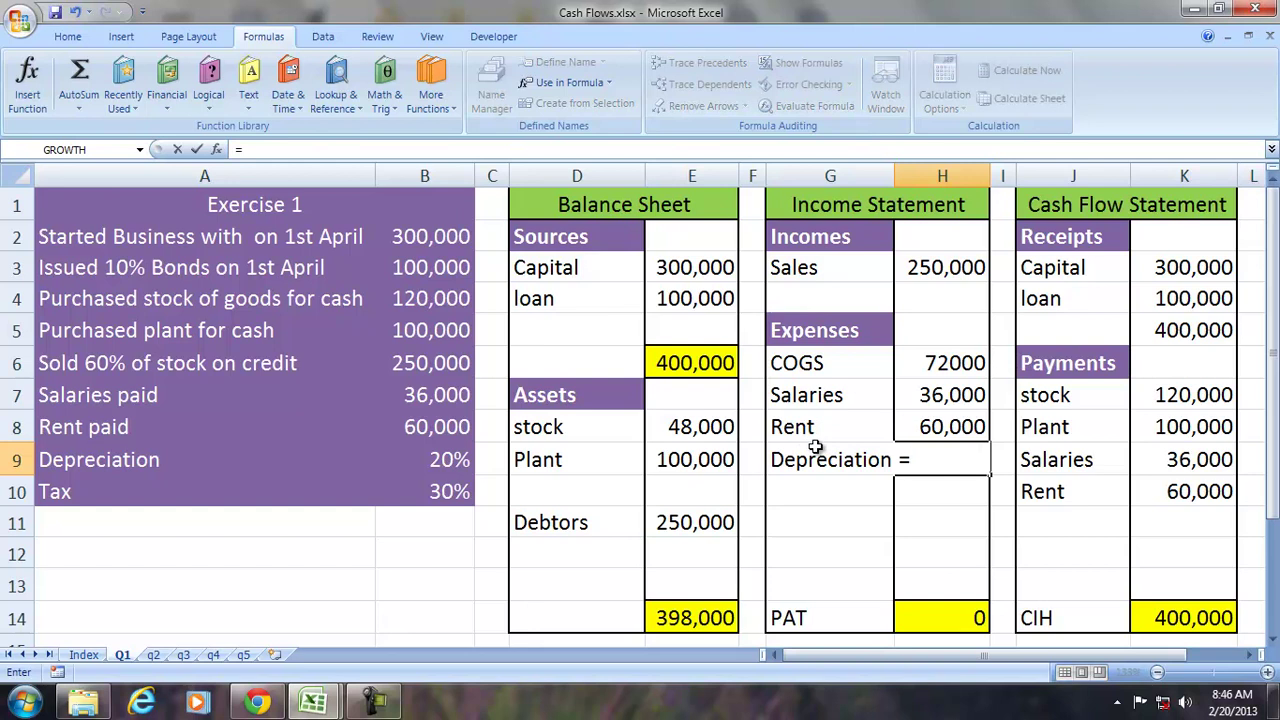
{"action": "left_click", "coordinate": [684, 463]}
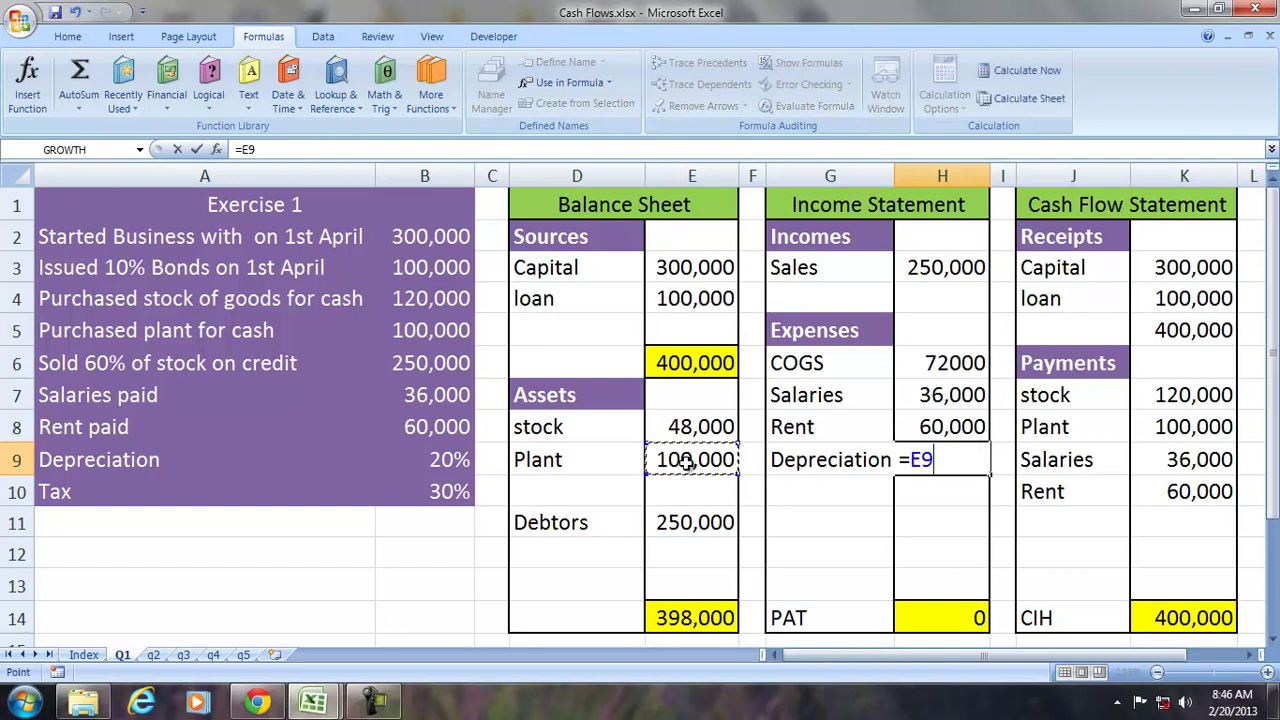
{"action": "type", "text": "*"}
{"action": "key", "text": "Return"}
Step: Add "Less A.Dep" below Plant in the Balance Sheet assets, linked as the negative of the depreciation expense in H9
{"action": "left_click", "coordinate": [589, 484]}
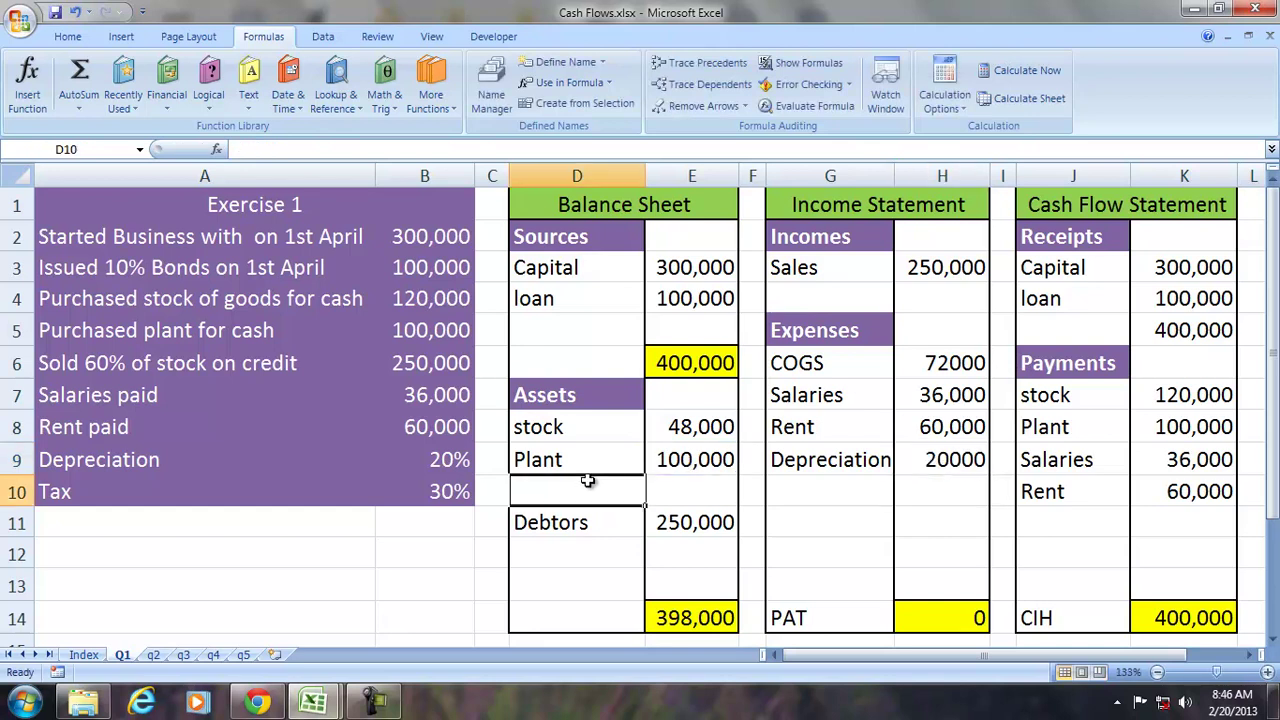
{"action": "type", "text": "Less A.D"}
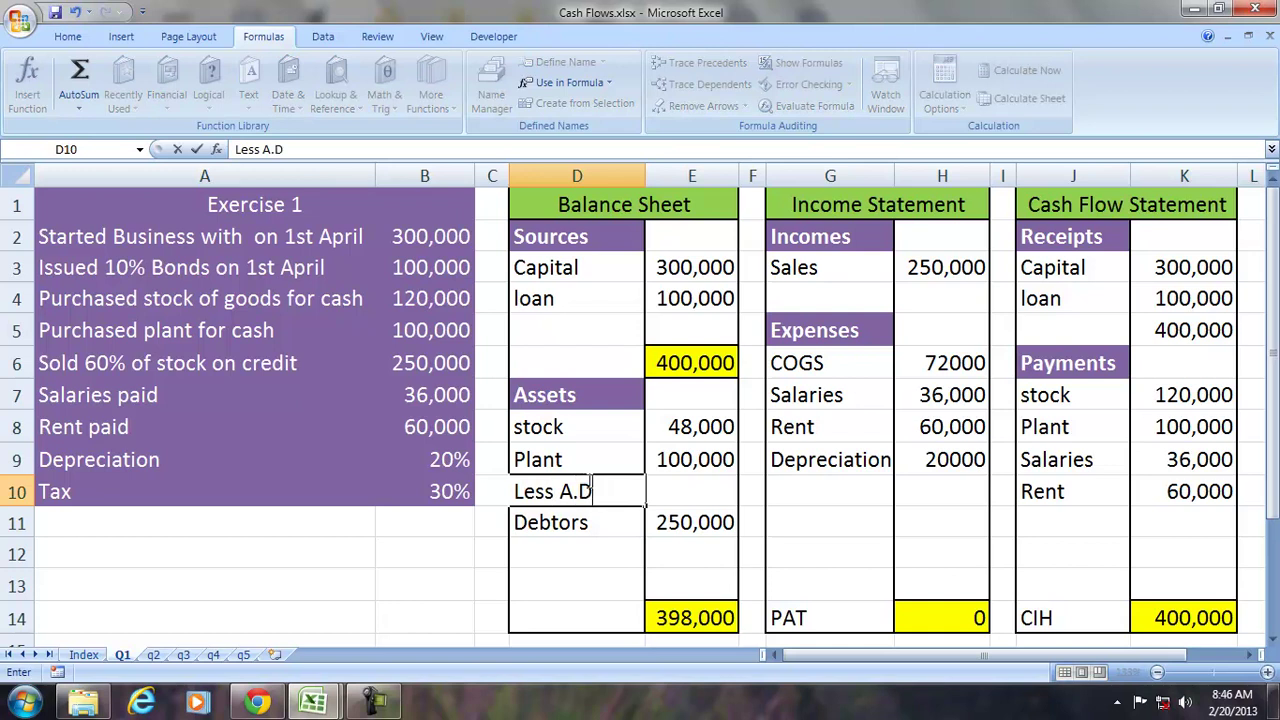
{"action": "type", "text": "ep"}
{"action": "key", "text": "Tab"}
{"action": "type", "text": "-"}
{"action": "left_click", "coordinate": [970, 460]}
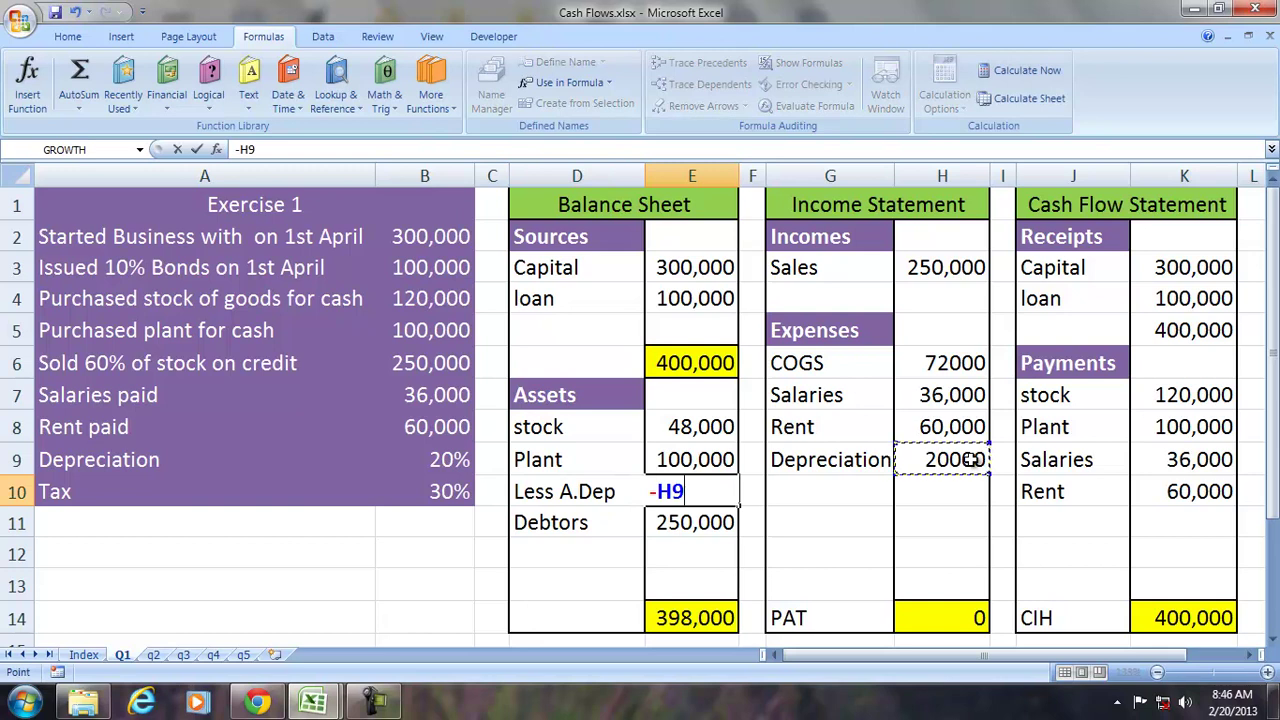
{"action": "key", "text": "Return"}
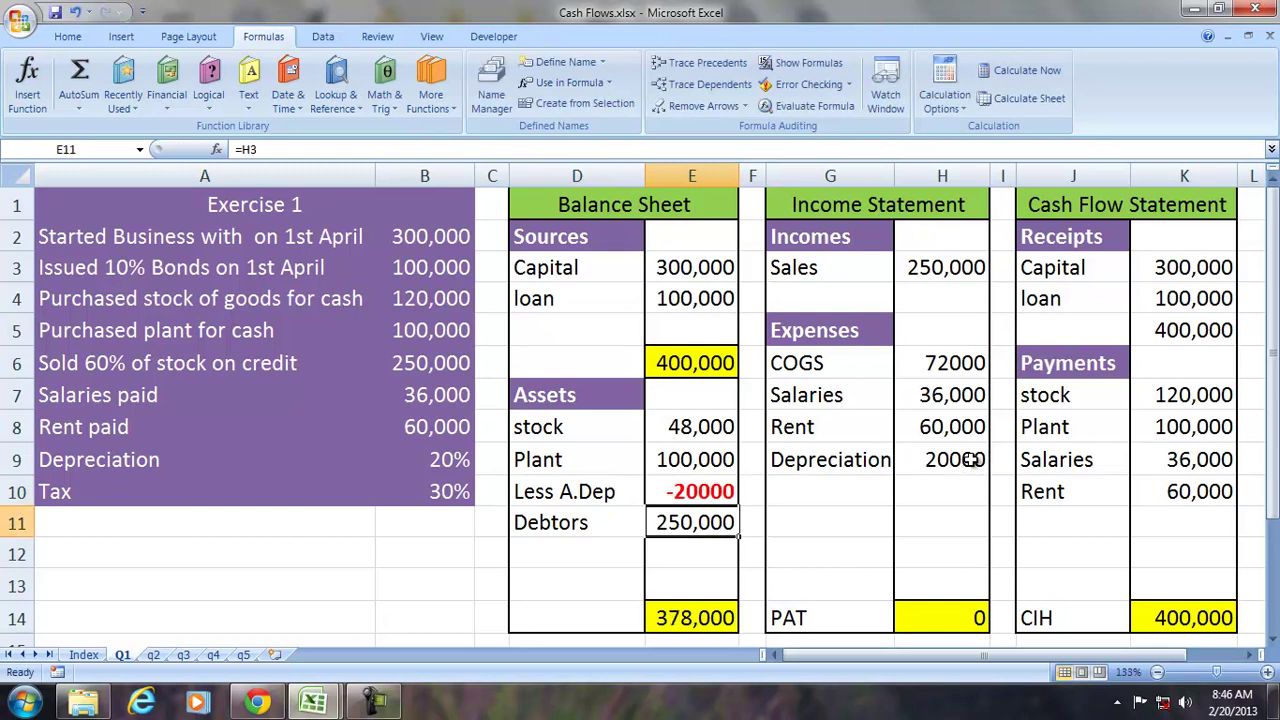
Step: Compare the Salaries, Rent and Depreciation expenses with the Salaries and Rent entries under Payments in the Cash Flow Statement
{"action": "left_click", "coordinate": [796, 401]}
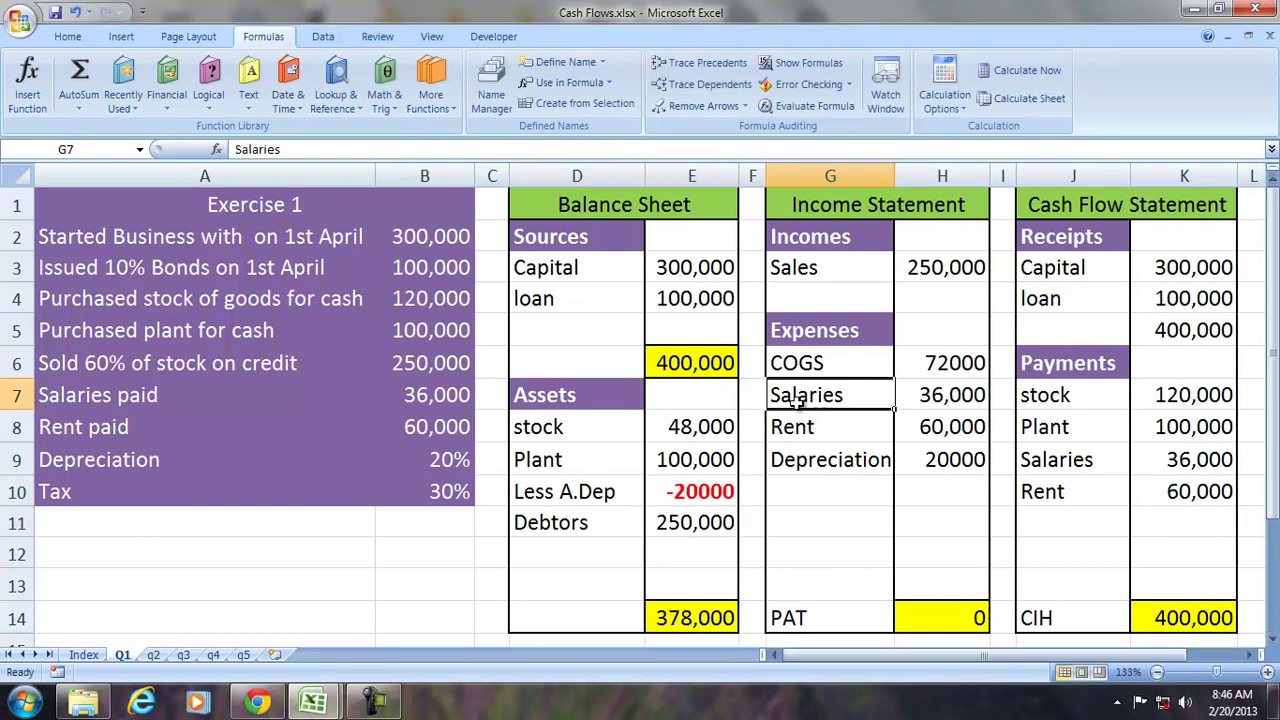
{"action": "left_click_drag", "start_coordinate": [796, 401], "coordinate": [806, 430]}
{"action": "left_click_drag", "start_coordinate": [1034, 458], "coordinate": [1036, 492]}
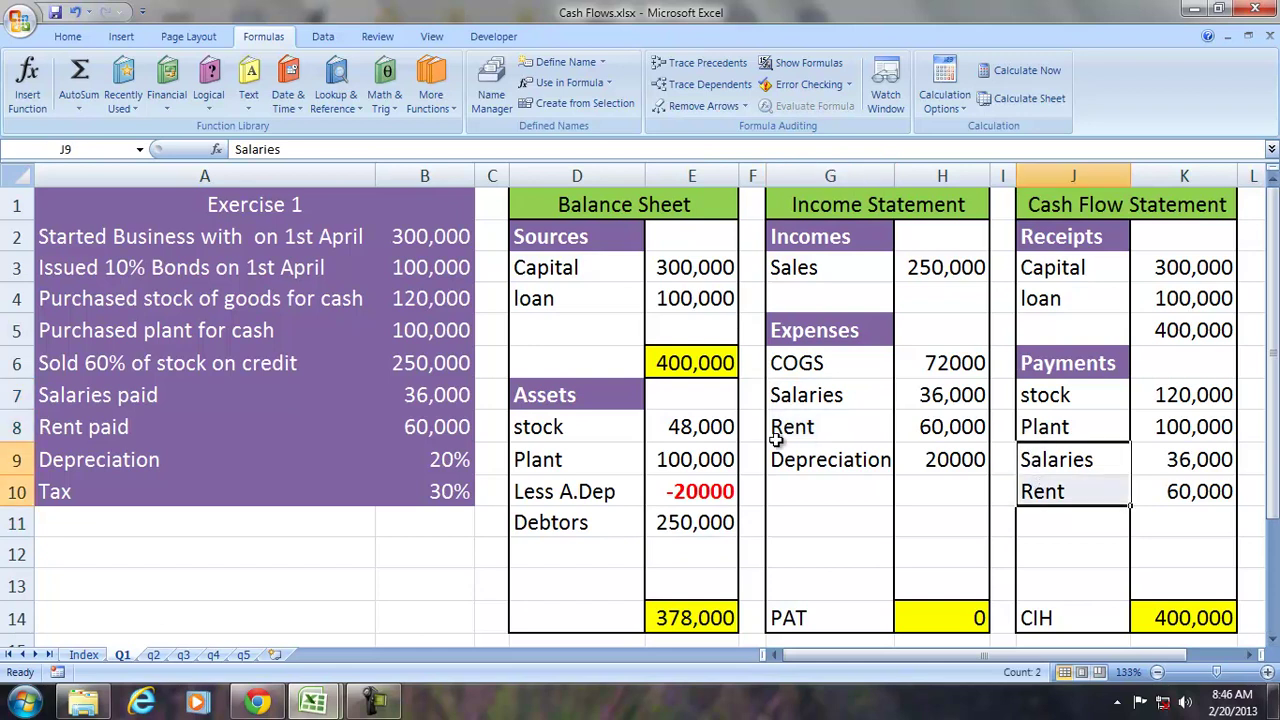
{"action": "left_click", "coordinate": [798, 462]}
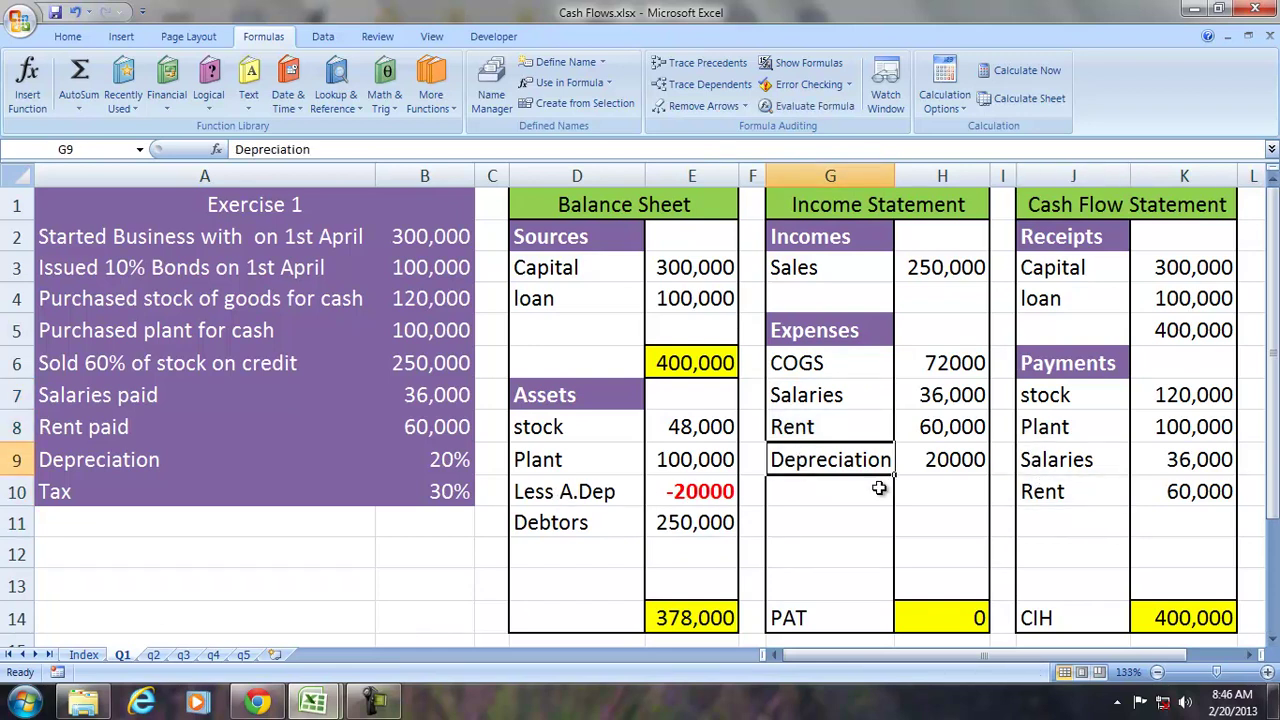
{"action": "left_click", "coordinate": [797, 491]}
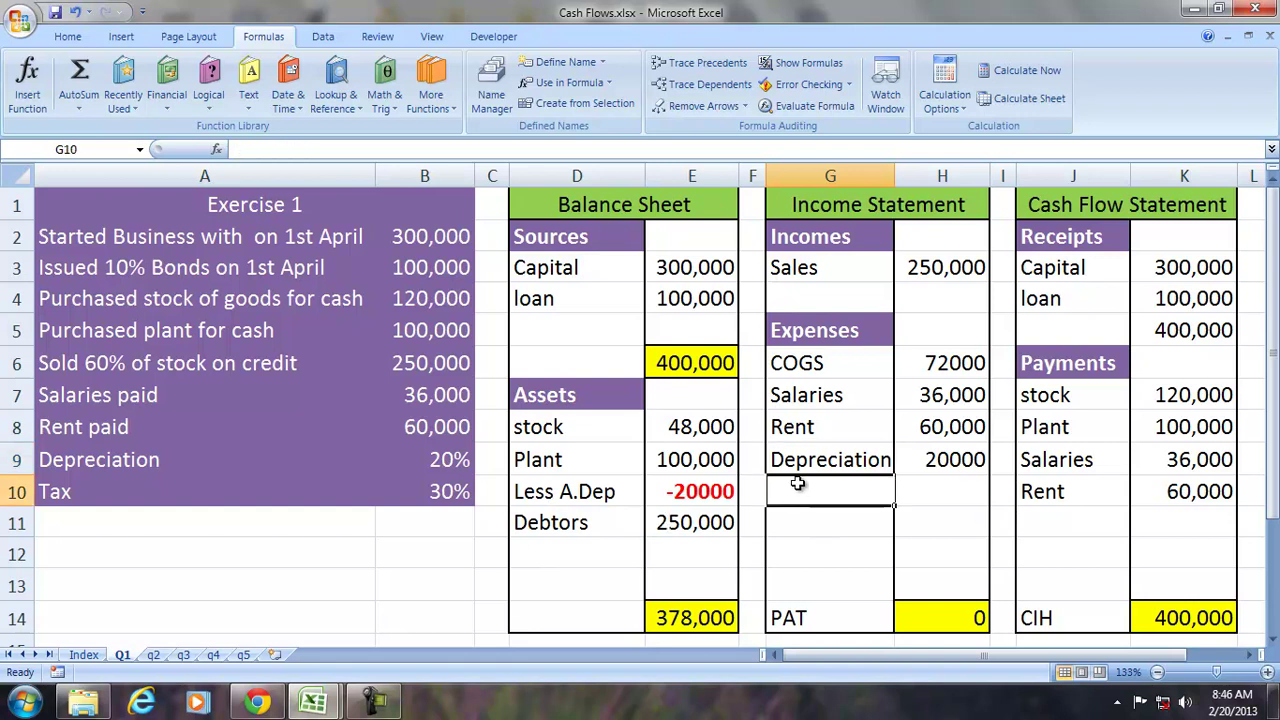
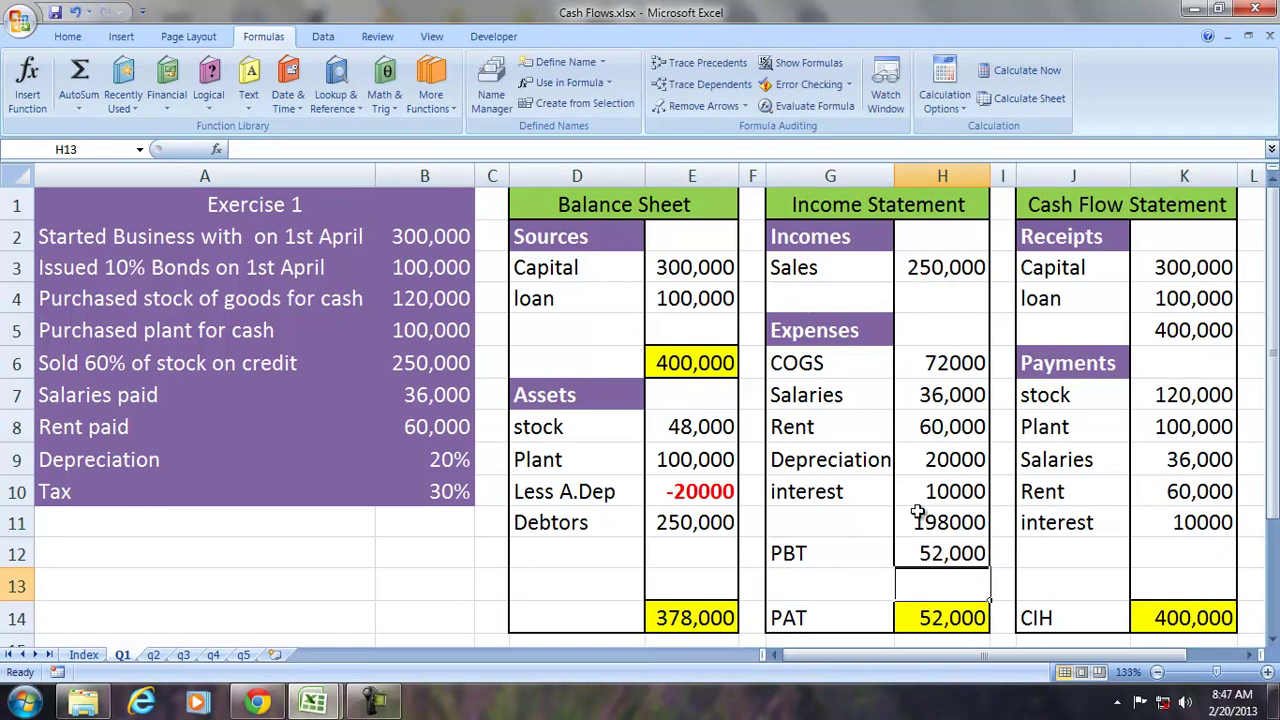
Step: Record "Tax" below PBT in the Income Statement, calculated as PBT in H12 times the tax rate in B10
{"action": "left_click", "coordinate": [830, 575]}
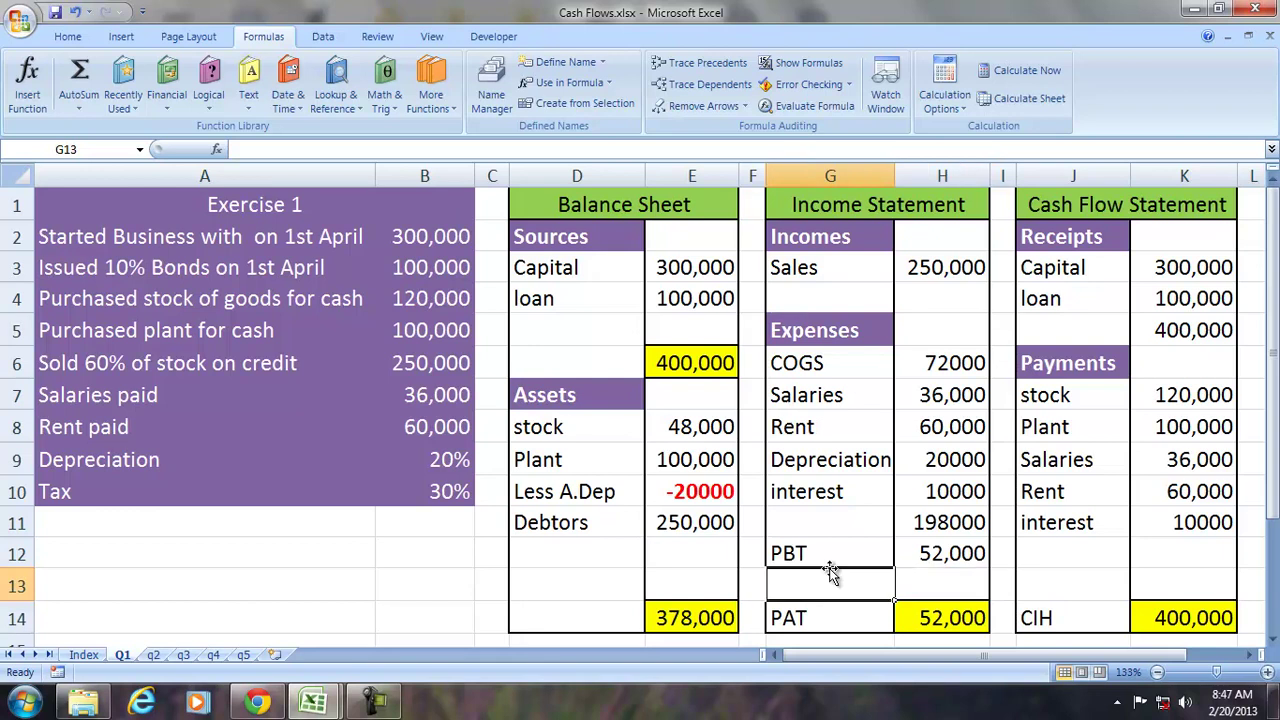
{"action": "type", "text": "Tax"}
{"action": "key", "text": "Tab"}
{"action": "type", "text": "="}
{"action": "key", "text": "Up"}
{"action": "type", "text": "*"}
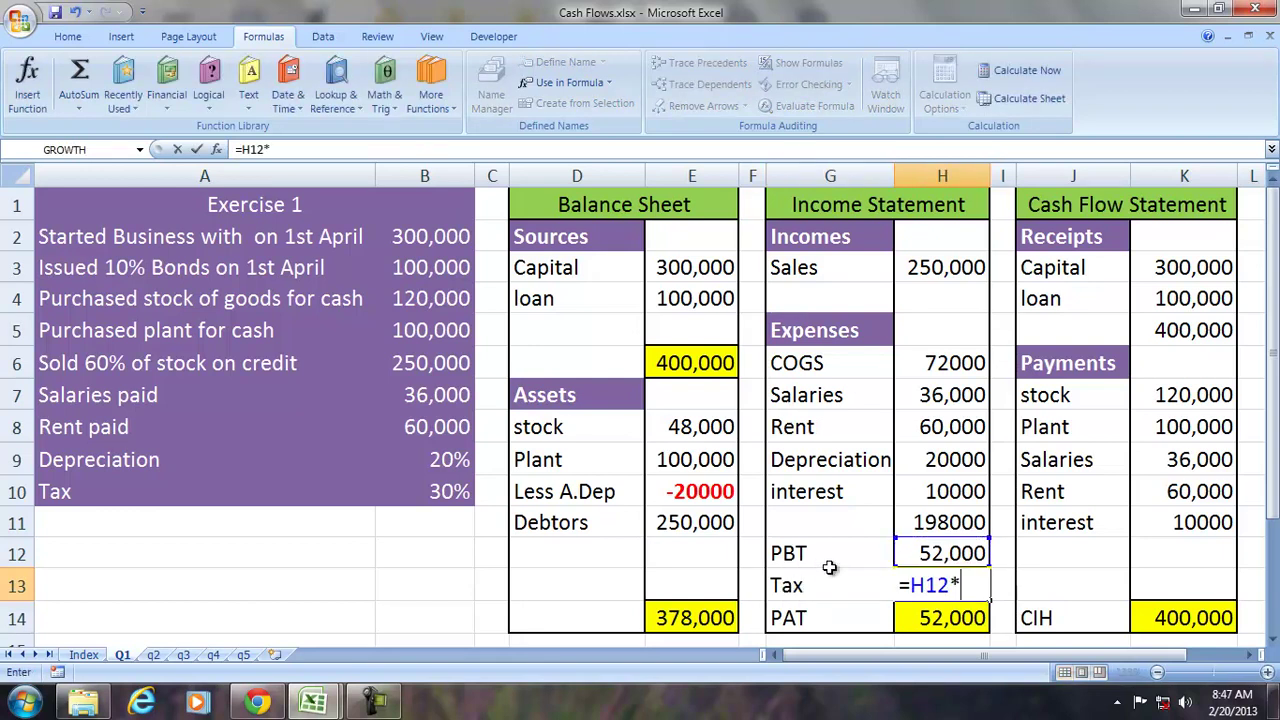
{"action": "left_click", "coordinate": [435, 487]}
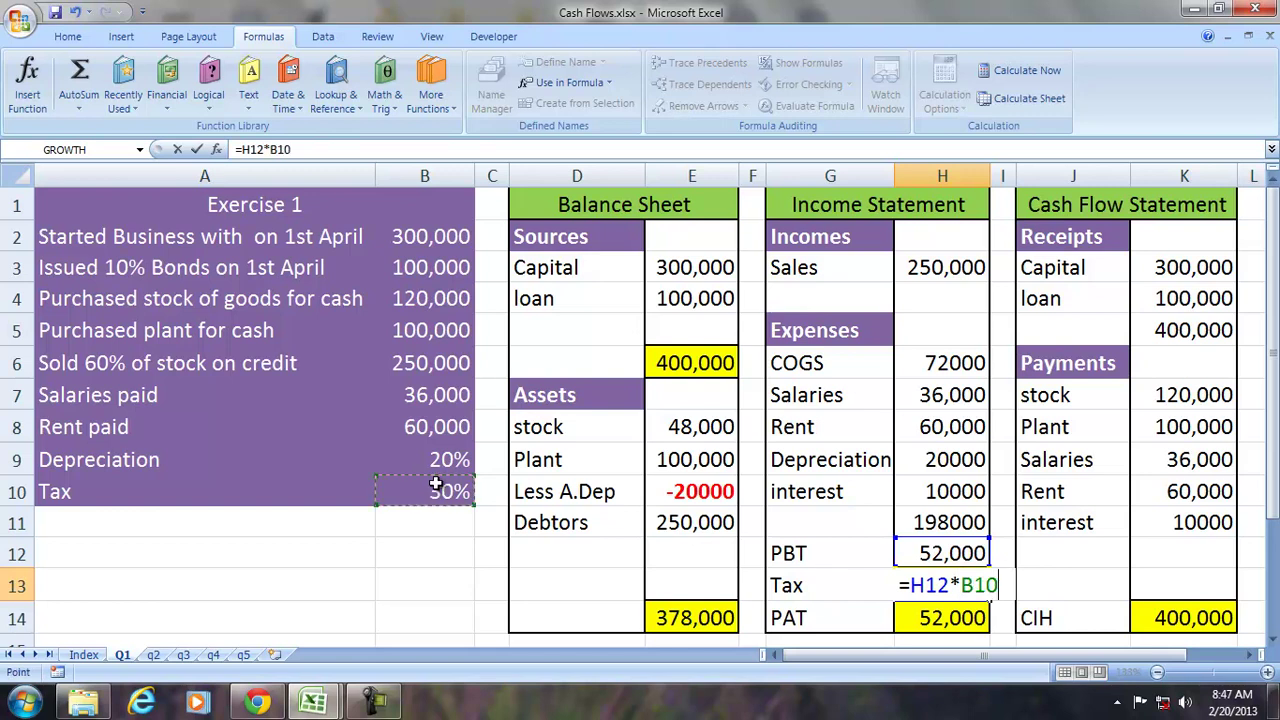
{"action": "key", "text": "Return"}
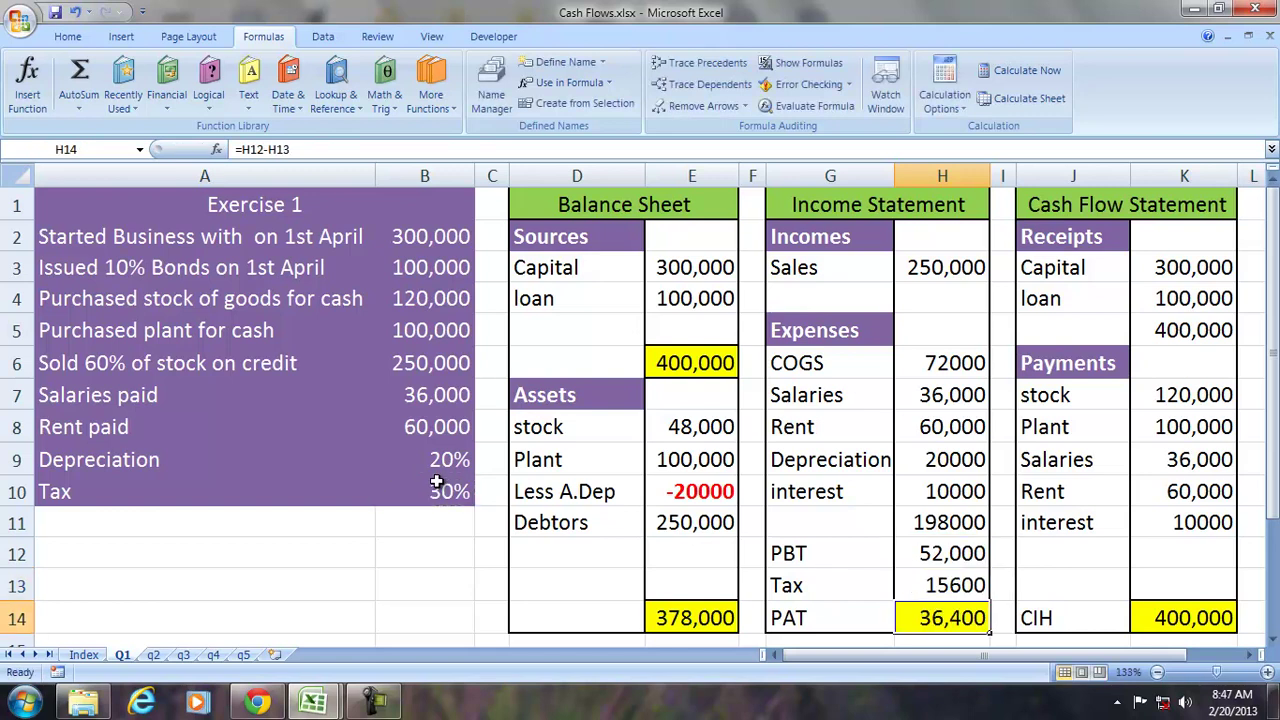
Step: Record "Tax" under Payments in the Cash Flow Statement, linking its amount to the tax in H13
{"action": "left_click", "coordinate": [1041, 547]}
{"action": "type", "text": "Tax"}
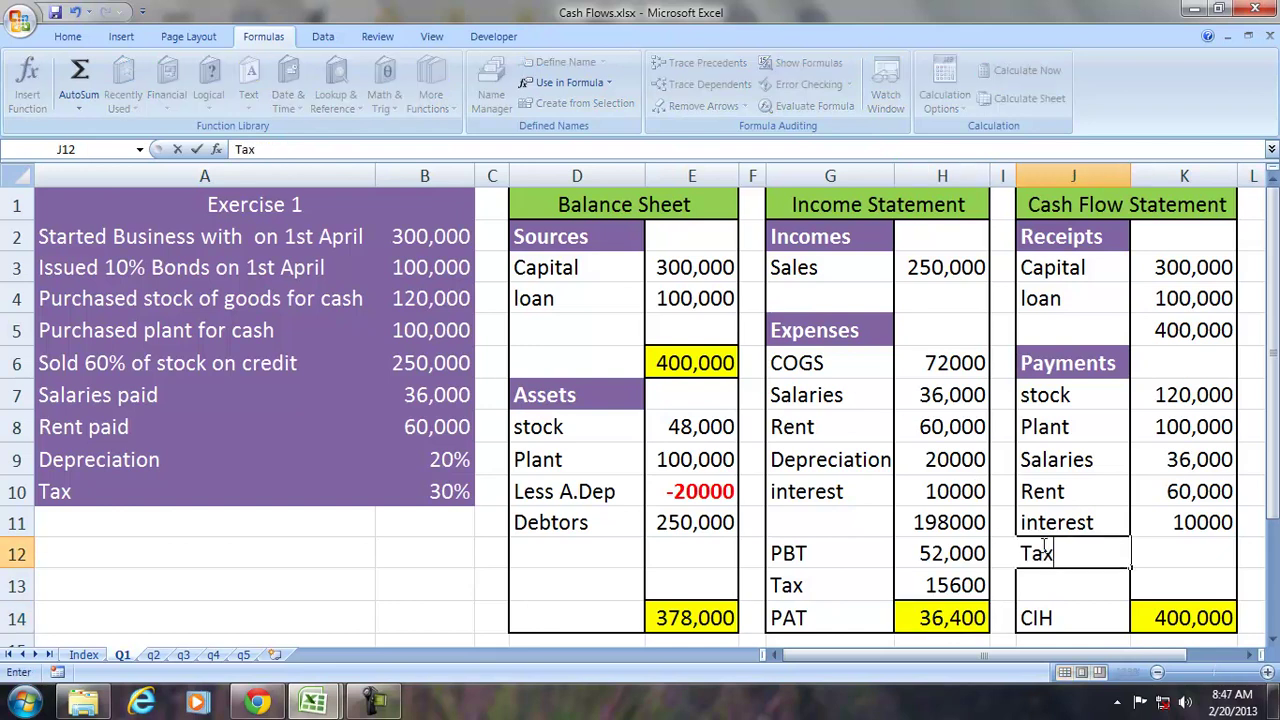
{"action": "key", "text": "Tab"}
{"action": "type", "text": "="}
{"action": "left_click", "coordinate": [948, 580]}
{"action": "key", "text": "Return"}
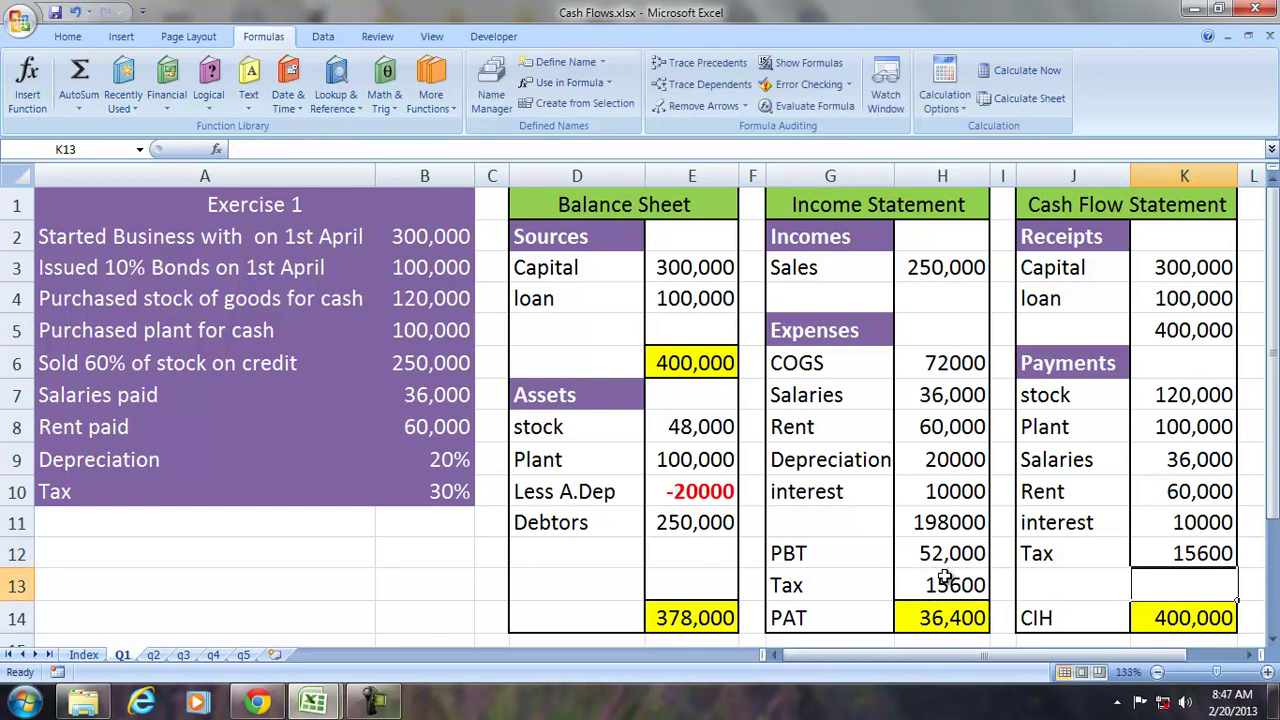
Step: Record "Retained Profit" under Sources in the Balance Sheet, linking its amount to PAT in H14
{"action": "left_click", "coordinate": [950, 608]}
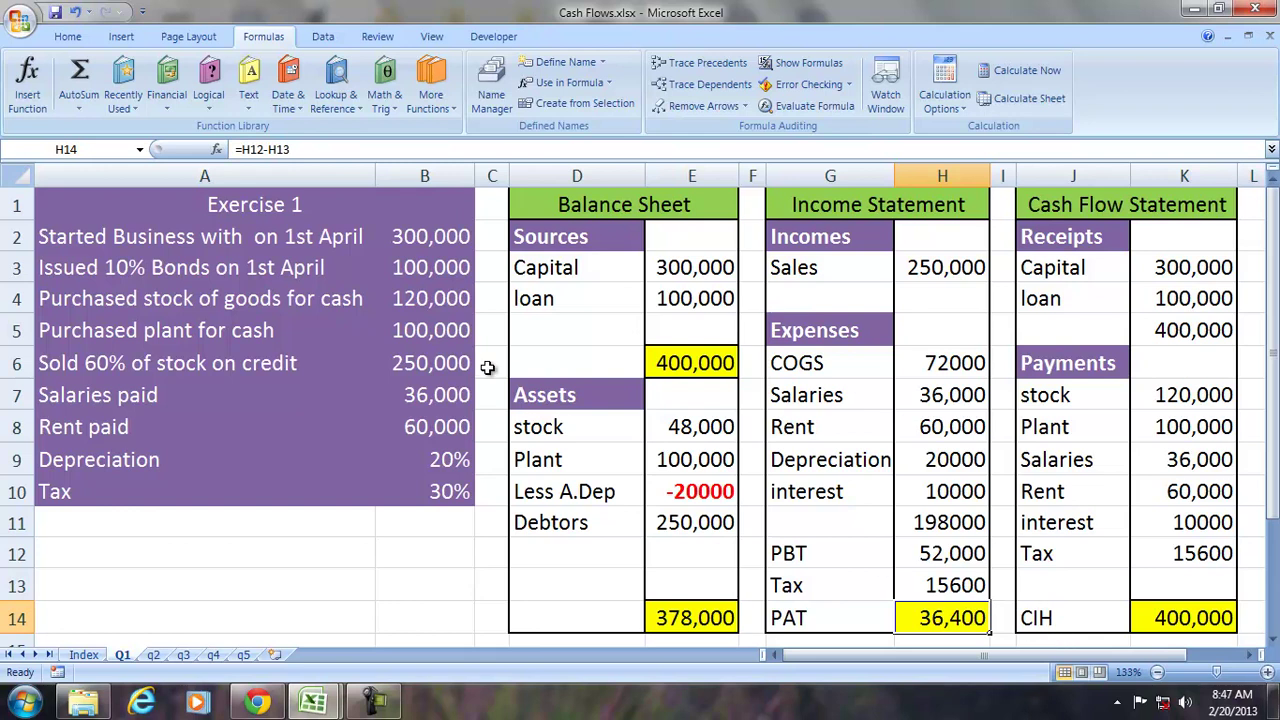
{"action": "left_click", "coordinate": [560, 325]}
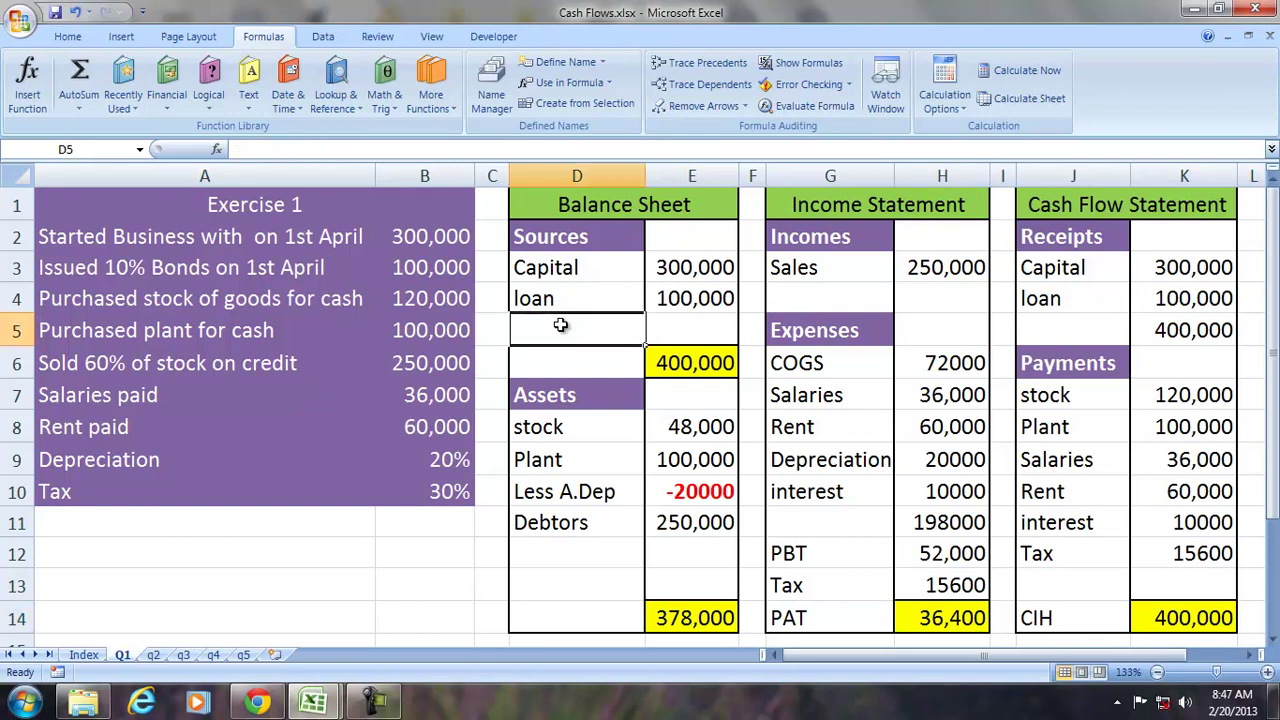
{"action": "type", "text": "Retained Profit"}
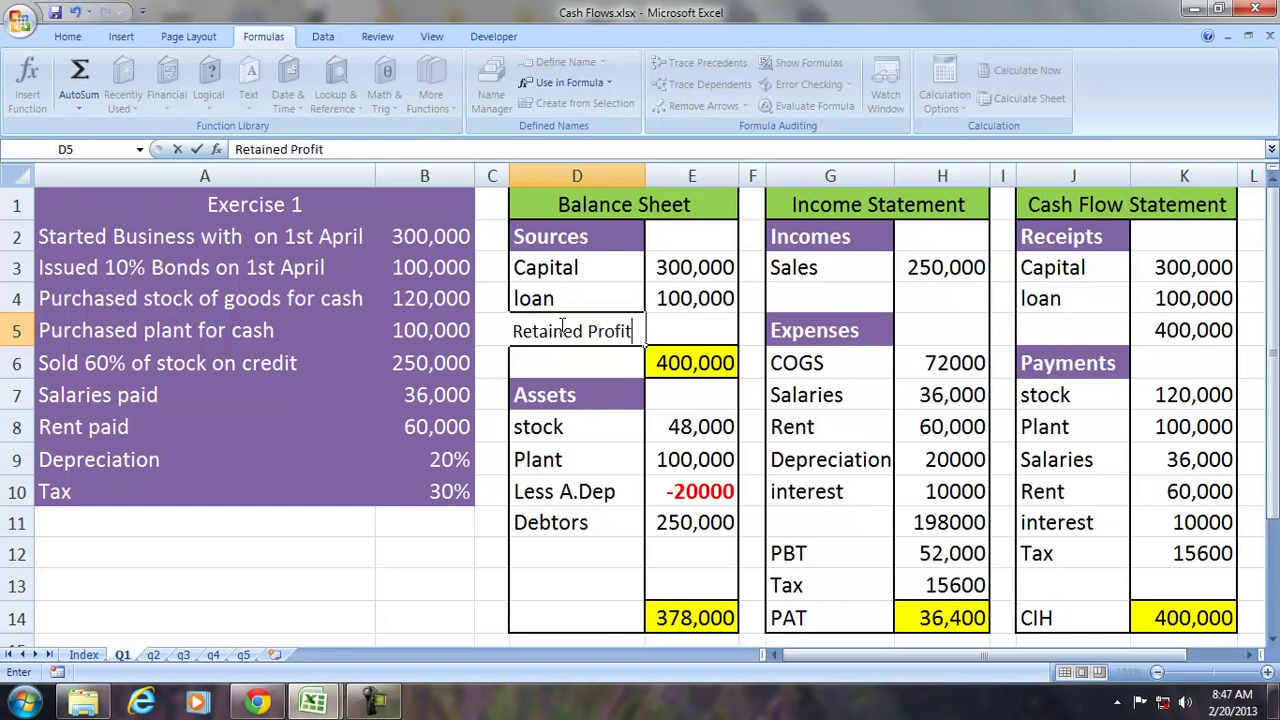
{"action": "key", "text": "Tab"}
{"action": "type", "text": "="}
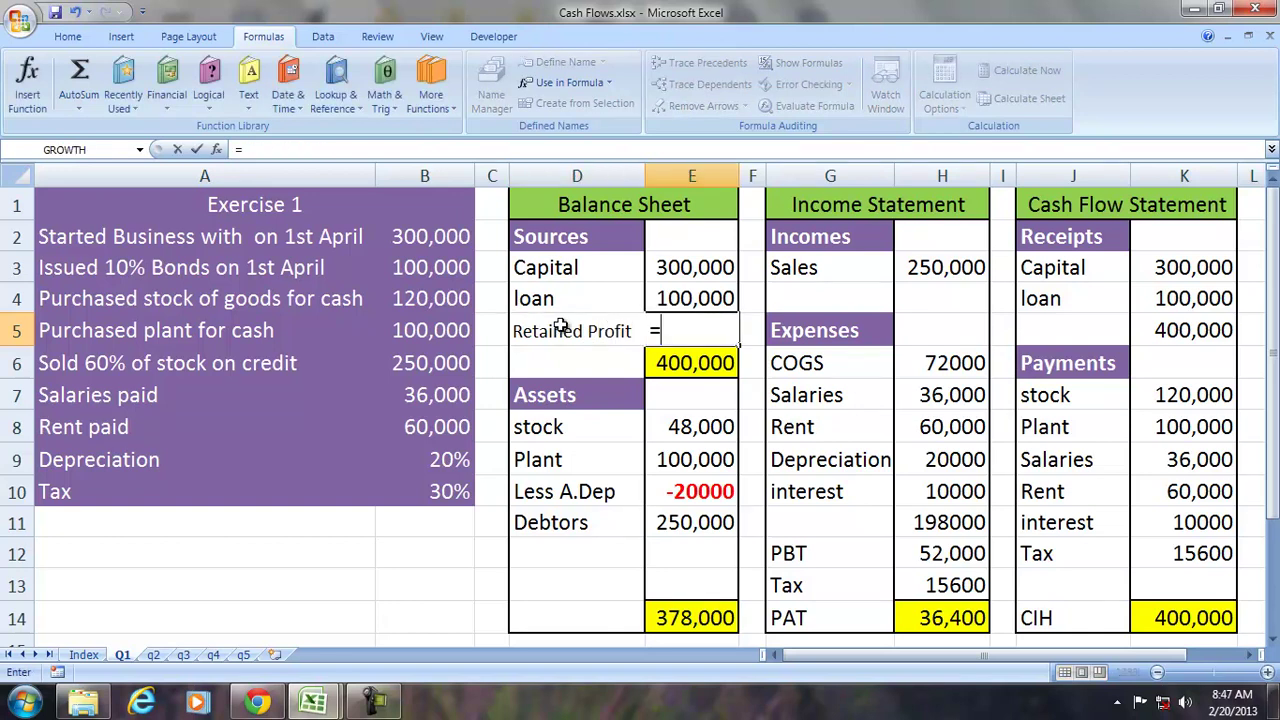
{"action": "left_click", "coordinate": [917, 612]}
{"action": "key", "text": "Return"}
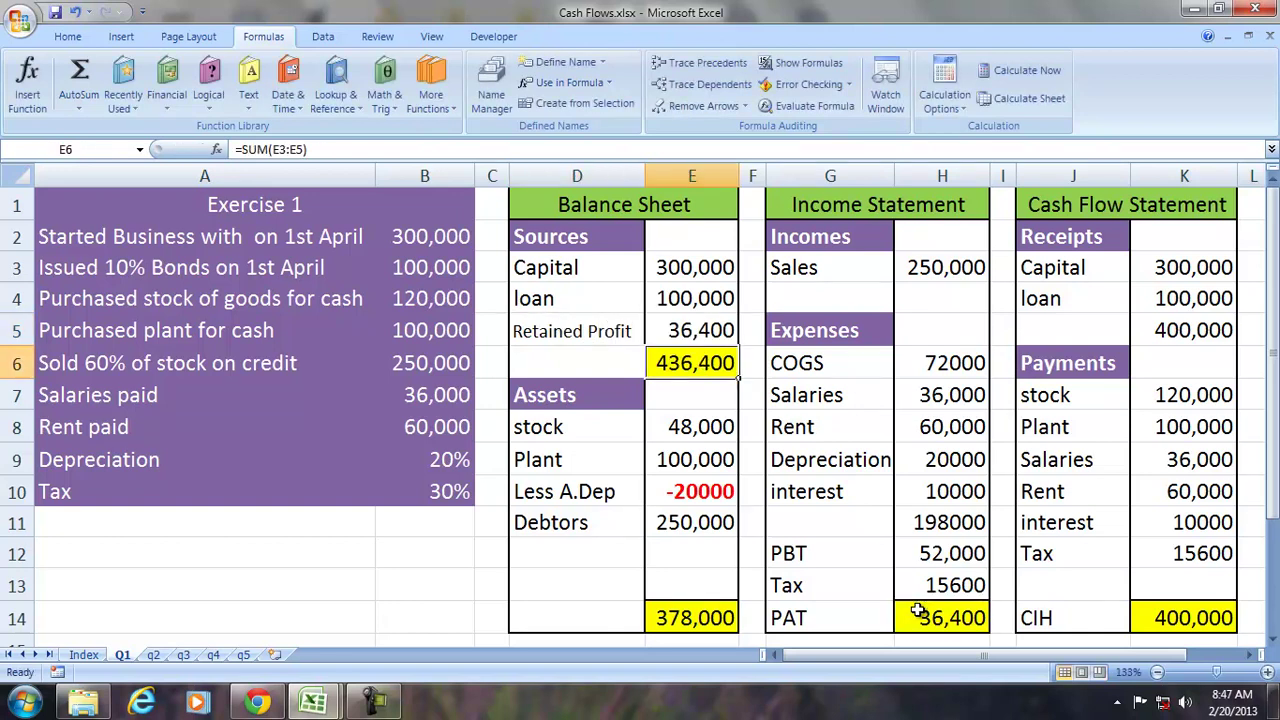
{"action": "left_click", "coordinate": [700, 328]}
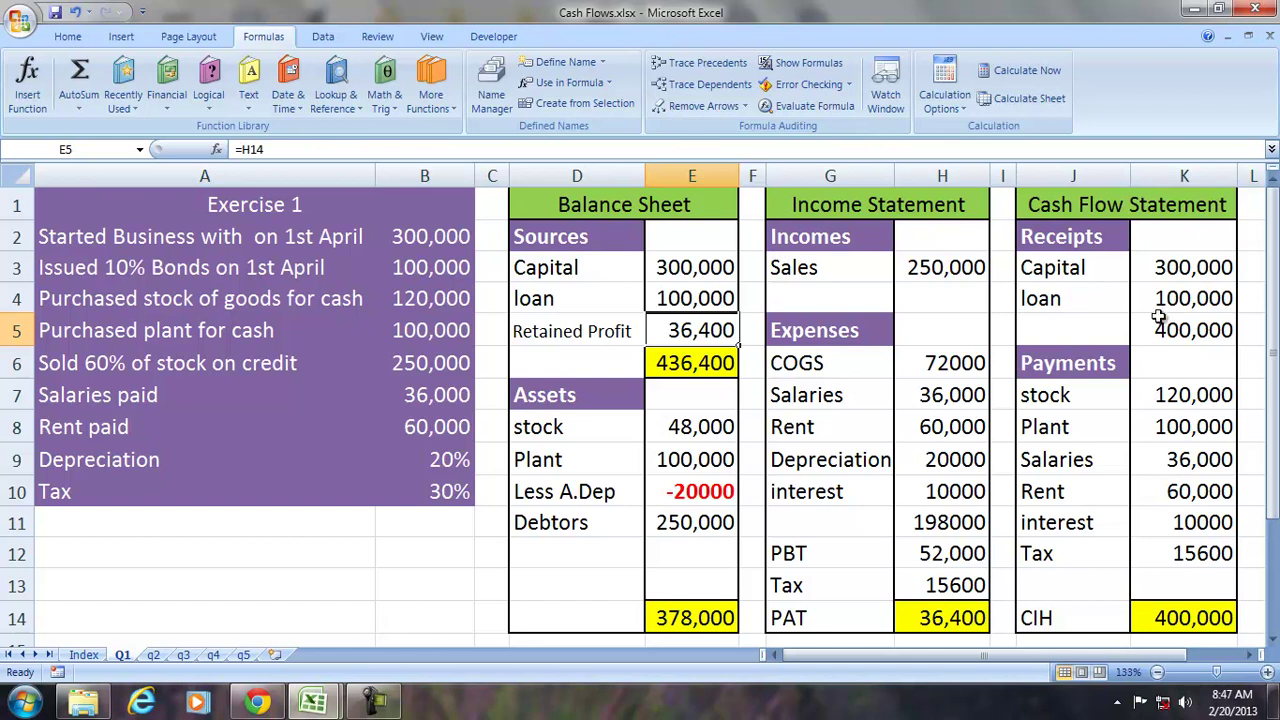
Step: Review the receipts and their total, then total the Cash Flow Statement payments from stock to Tax in K13 with AutoSum
{"action": "left_click_drag", "start_coordinate": [1165, 268], "coordinate": [1165, 299]}
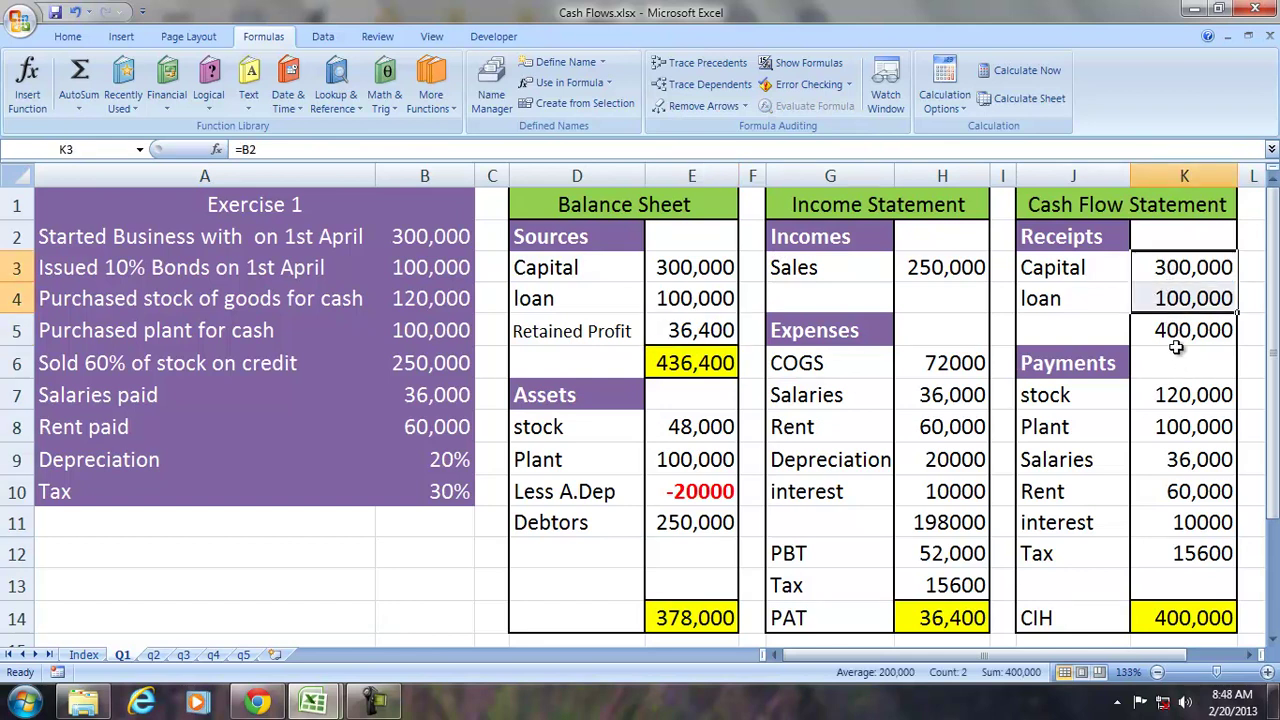
{"action": "left_click", "coordinate": [1178, 338]}
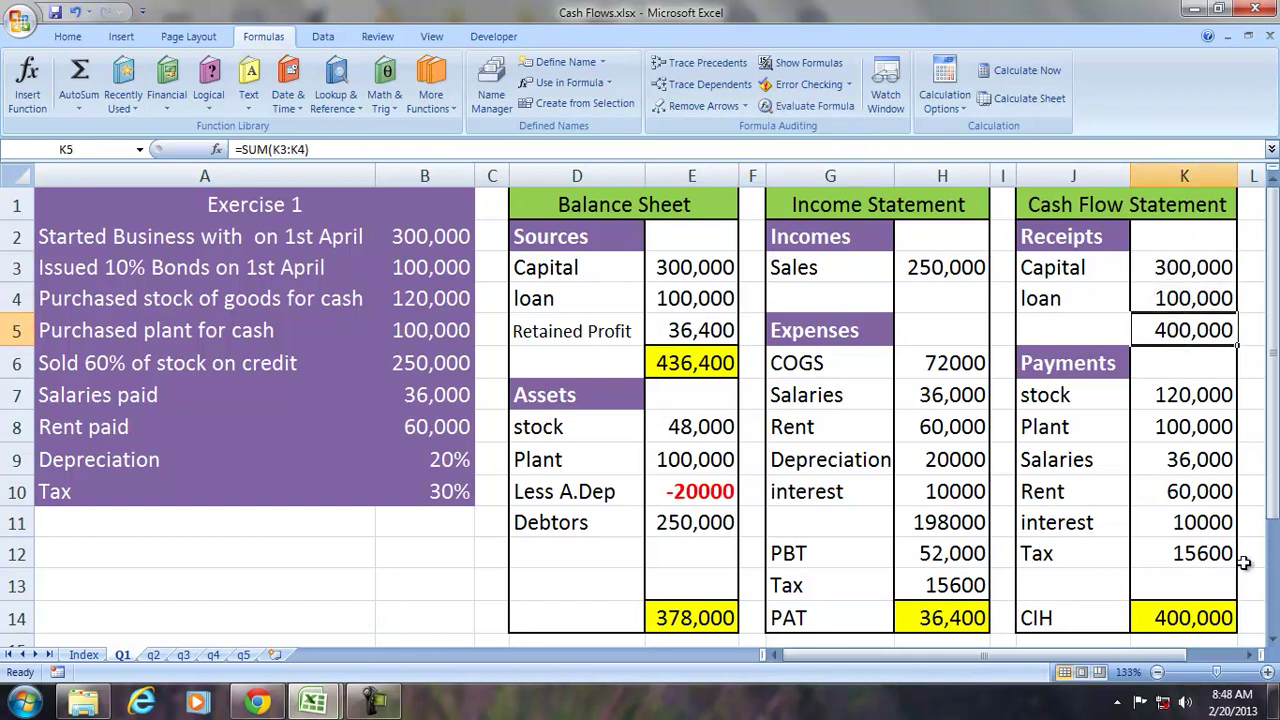
{"action": "left_click_drag", "start_coordinate": [1174, 397], "coordinate": [1183, 586]}
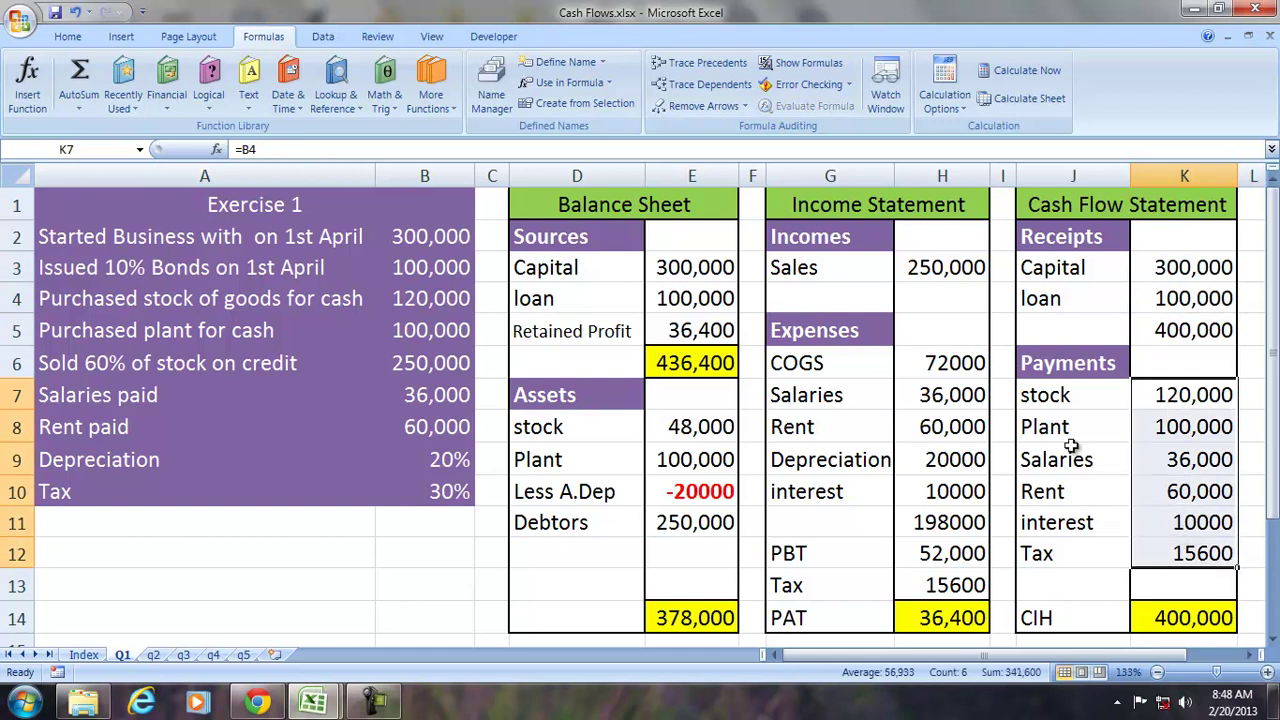
{"action": "left_click", "coordinate": [84, 74]}
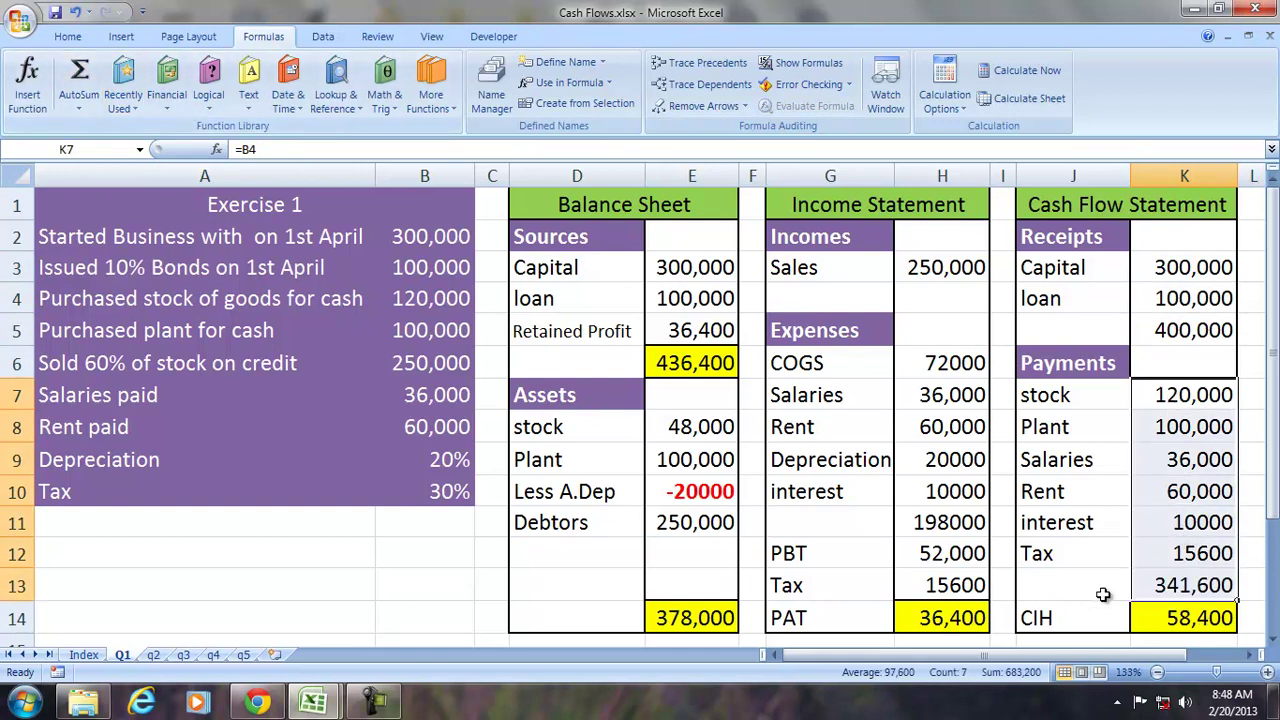
Step: Record "CIH" below Debtors under Assets in the Balance Sheet, linking its amount to the Cash Flow Statement's CIH in K14
{"action": "left_click", "coordinate": [1198, 618]}
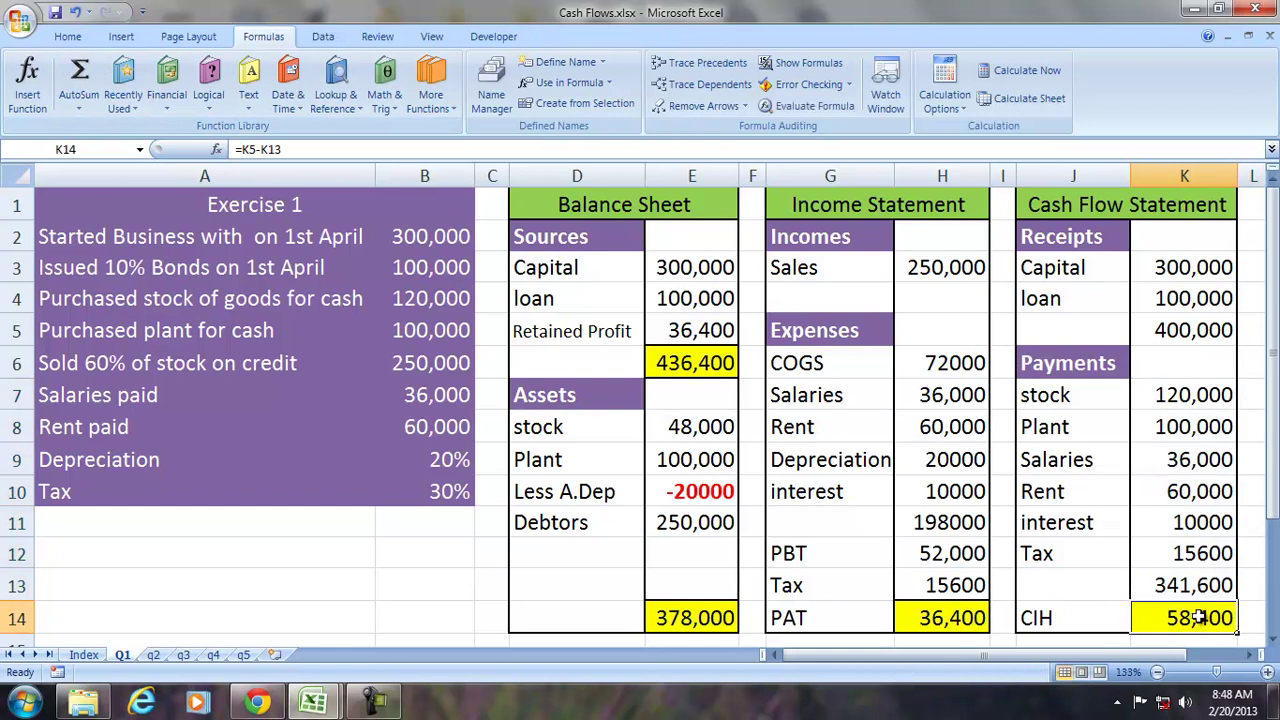
{"action": "left_click", "coordinate": [571, 555]}
{"action": "type", "text": "CIH"}
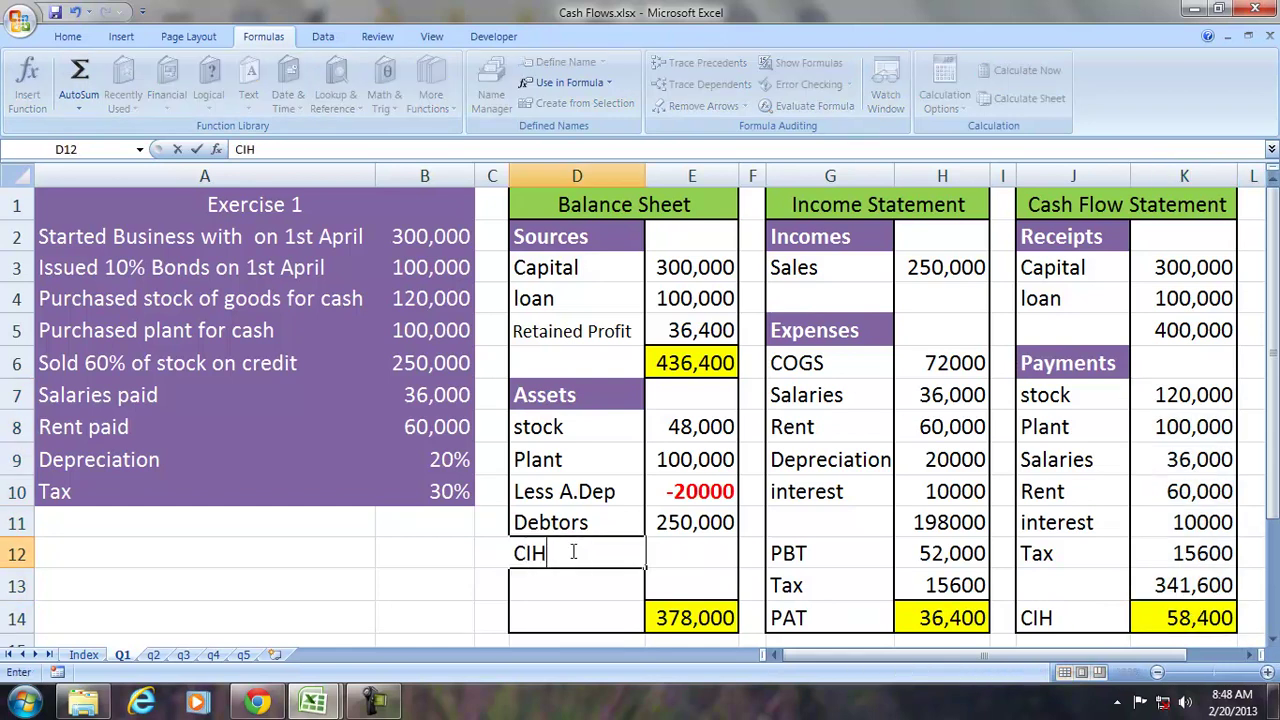
{"action": "key", "text": "Tab"}
{"action": "type", "text": "="}
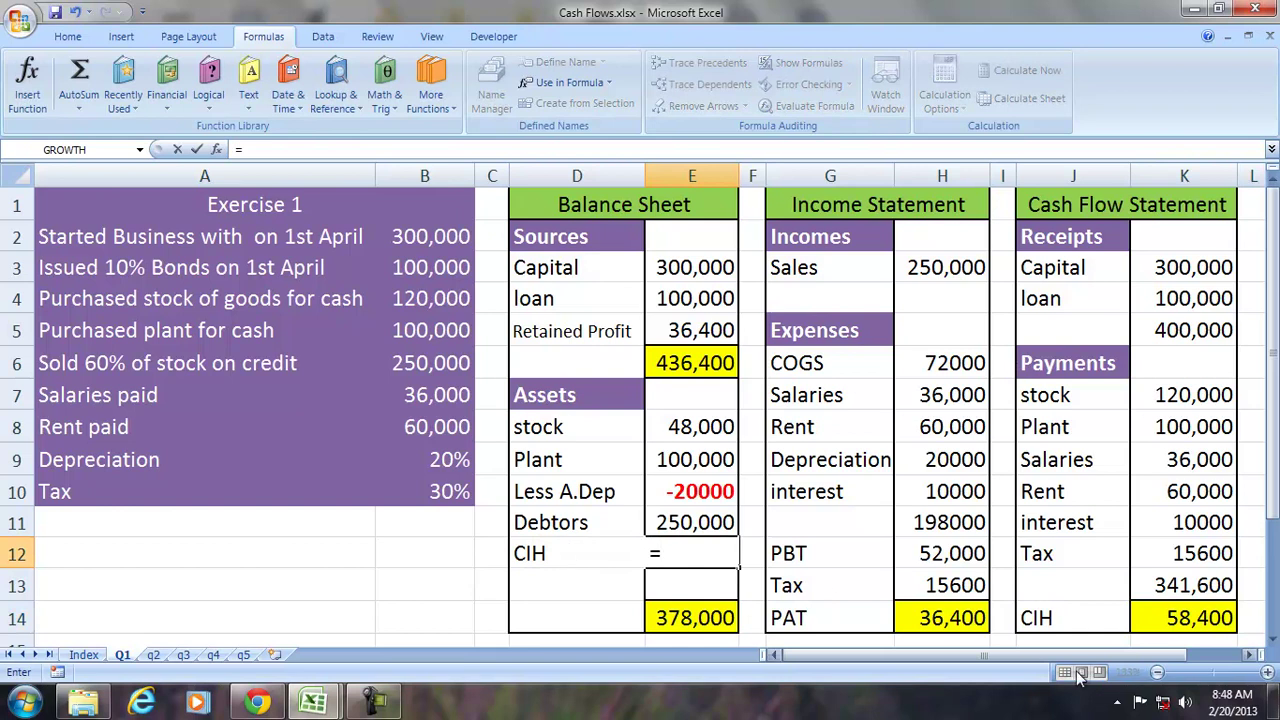
{"action": "left_click", "coordinate": [1168, 608]}
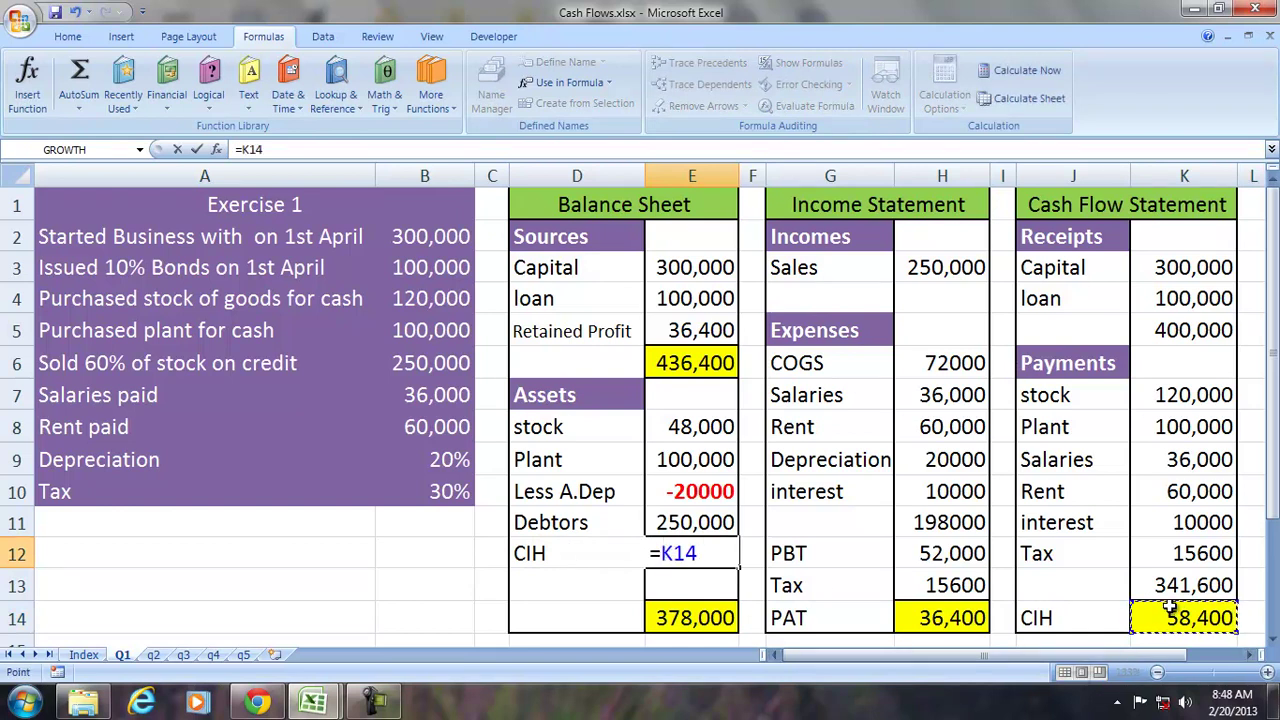
{"action": "key", "text": "Return"}
Step: Trace the precedents of the Balance Sheet's Retained Profit and CIH amounts, and remove the tracer arrows
{"action": "left_click", "coordinate": [700, 331]}
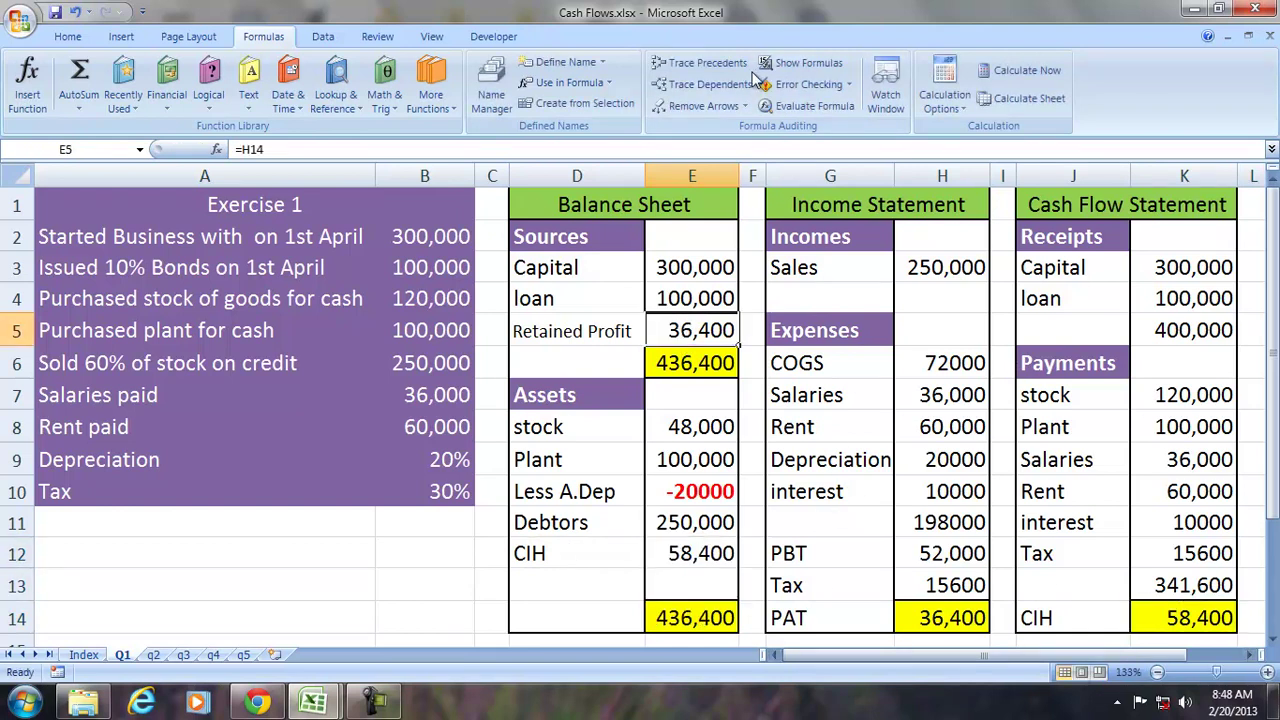
{"action": "left_click", "coordinate": [706, 63]}
{"action": "left_click", "coordinate": [692, 553]}
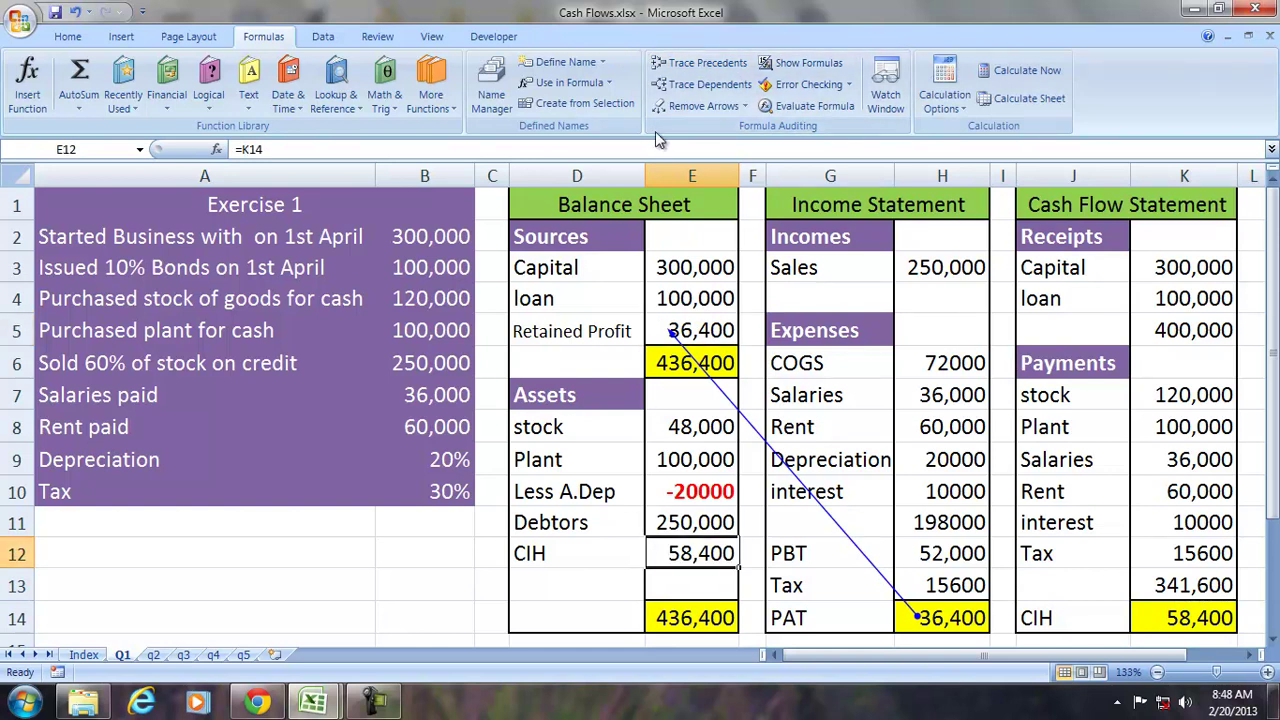
{"action": "left_click", "coordinate": [680, 65]}
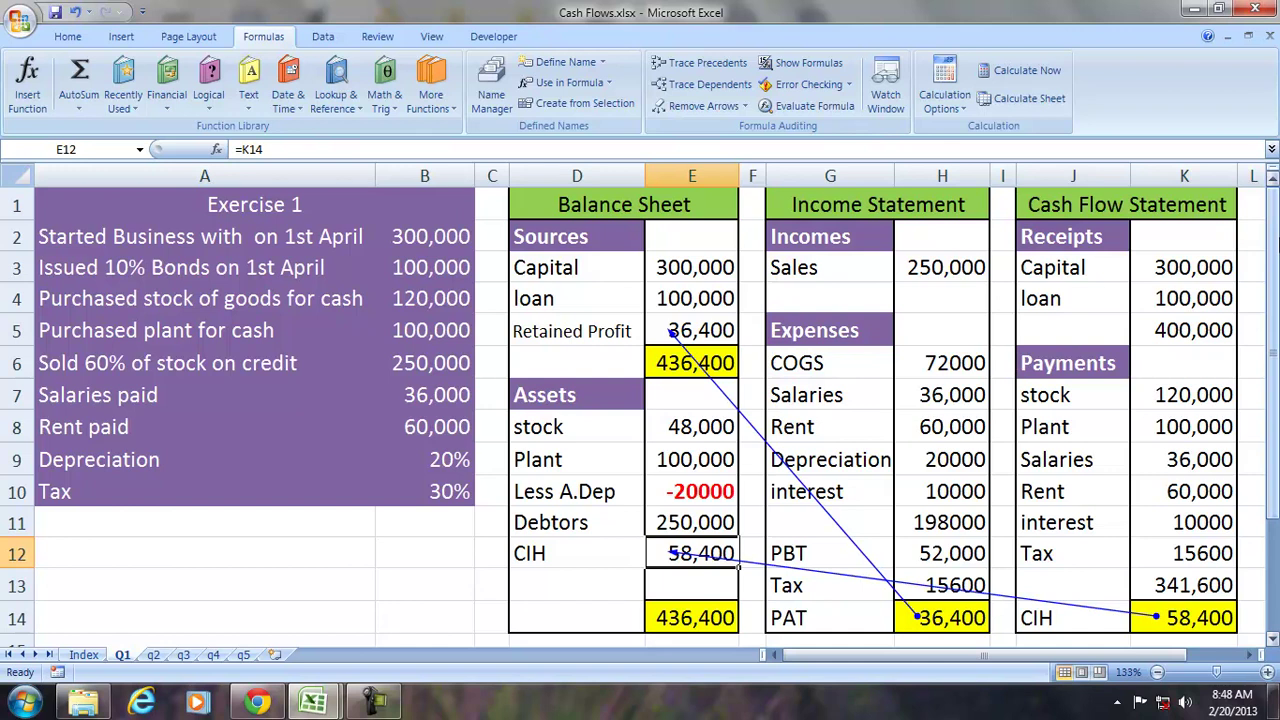
{"action": "left_click", "coordinate": [690, 105]}
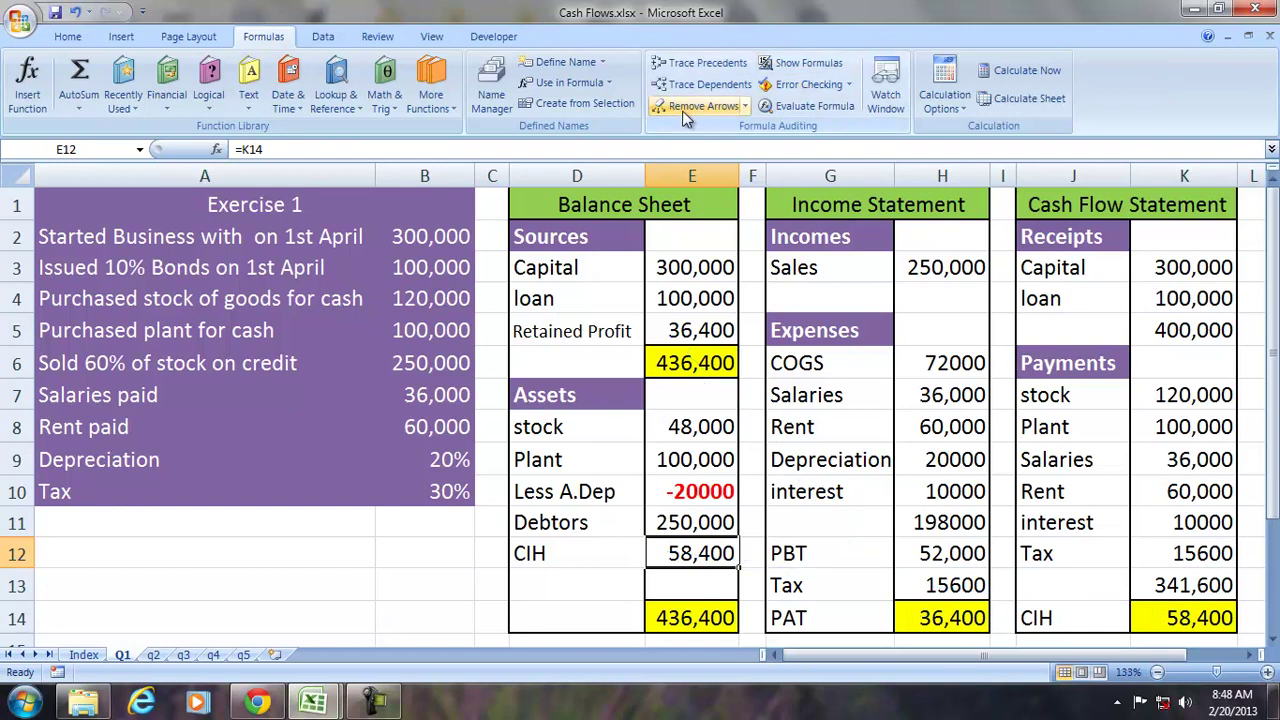
Step: Clear the CFF, CFI and CFO amounts in N2:N6 and the CFO and PAT reconciliation amounts in Q2:Q8
{"action": "left_click_drag", "start_coordinate": [288, 204], "coordinate": [289, 452]}
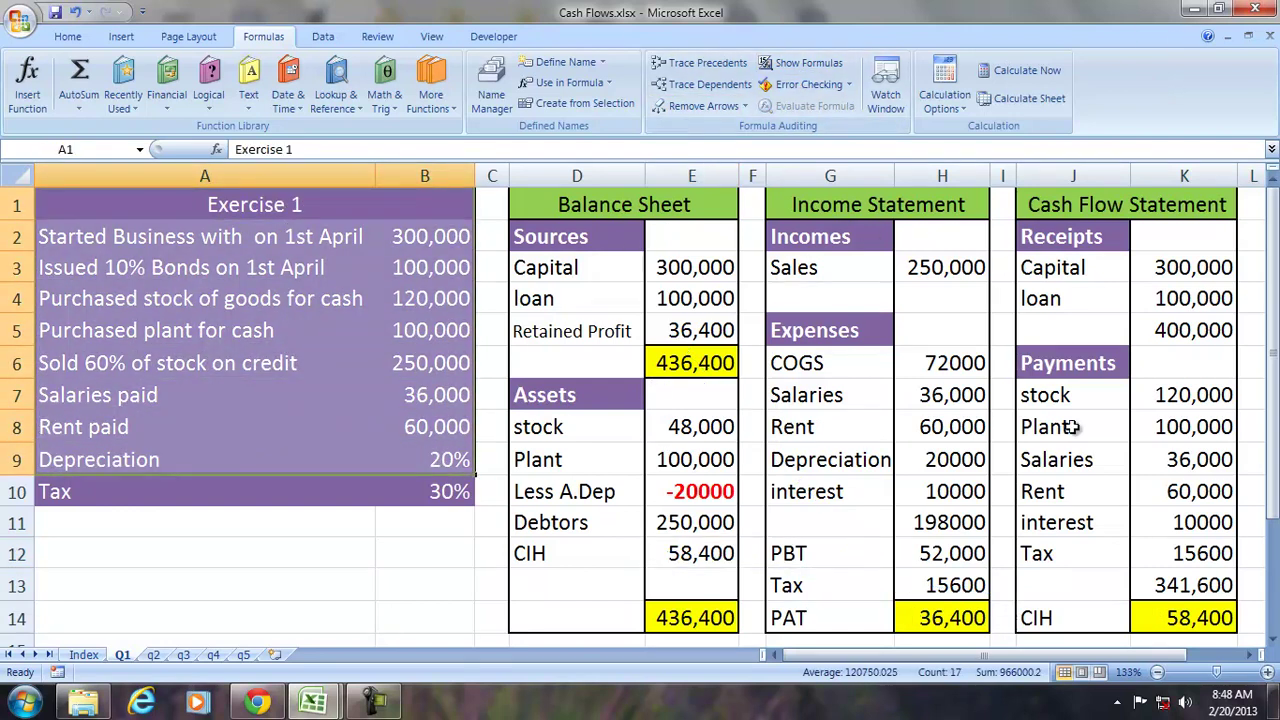
{"action": "left_click_drag", "start_coordinate": [1115, 658], "coordinate": [1138, 660]}
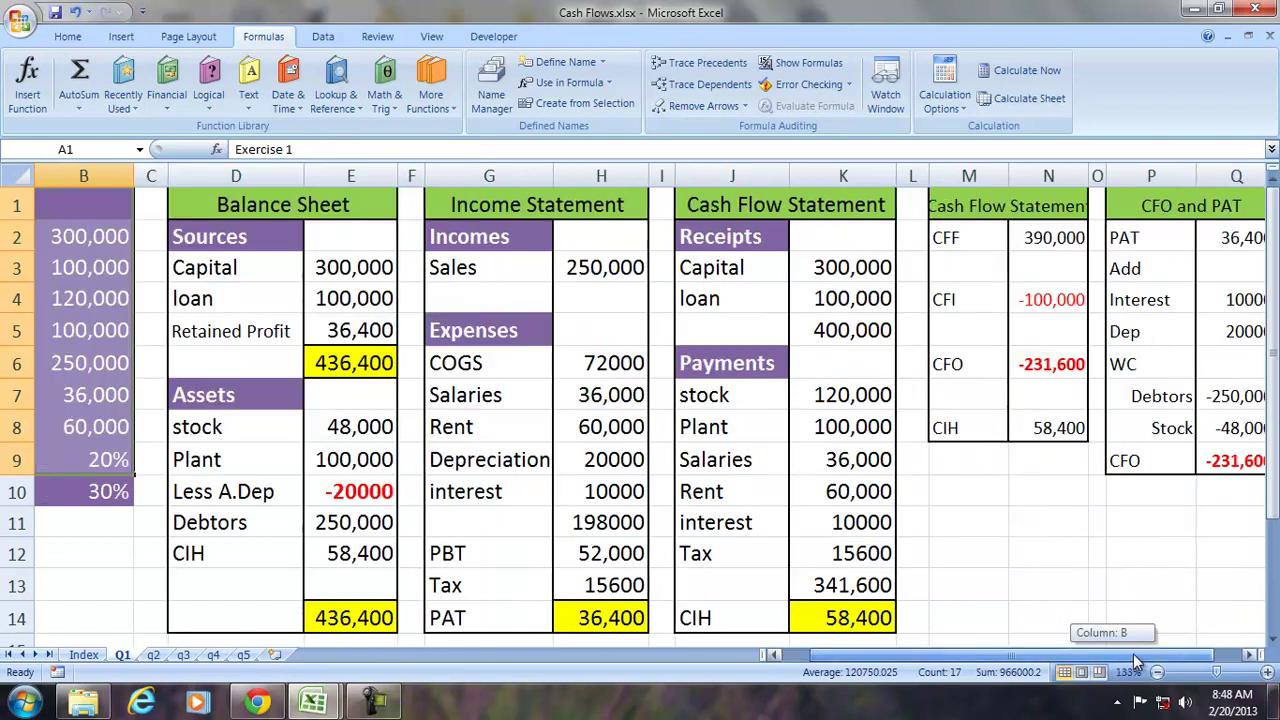
{"action": "left_click_drag", "start_coordinate": [720, 206], "coordinate": [760, 601]}
{"action": "left_click", "coordinate": [718, 245]}
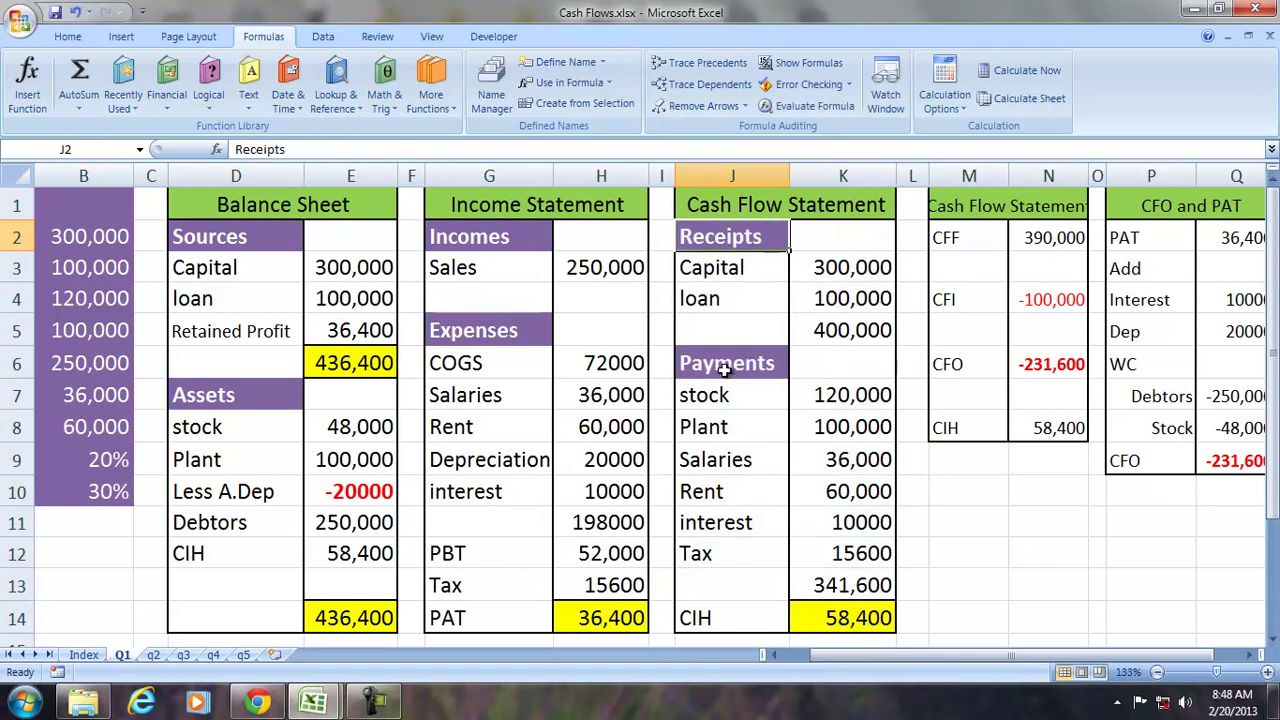
{"action": "left_click", "coordinate": [724, 365]}
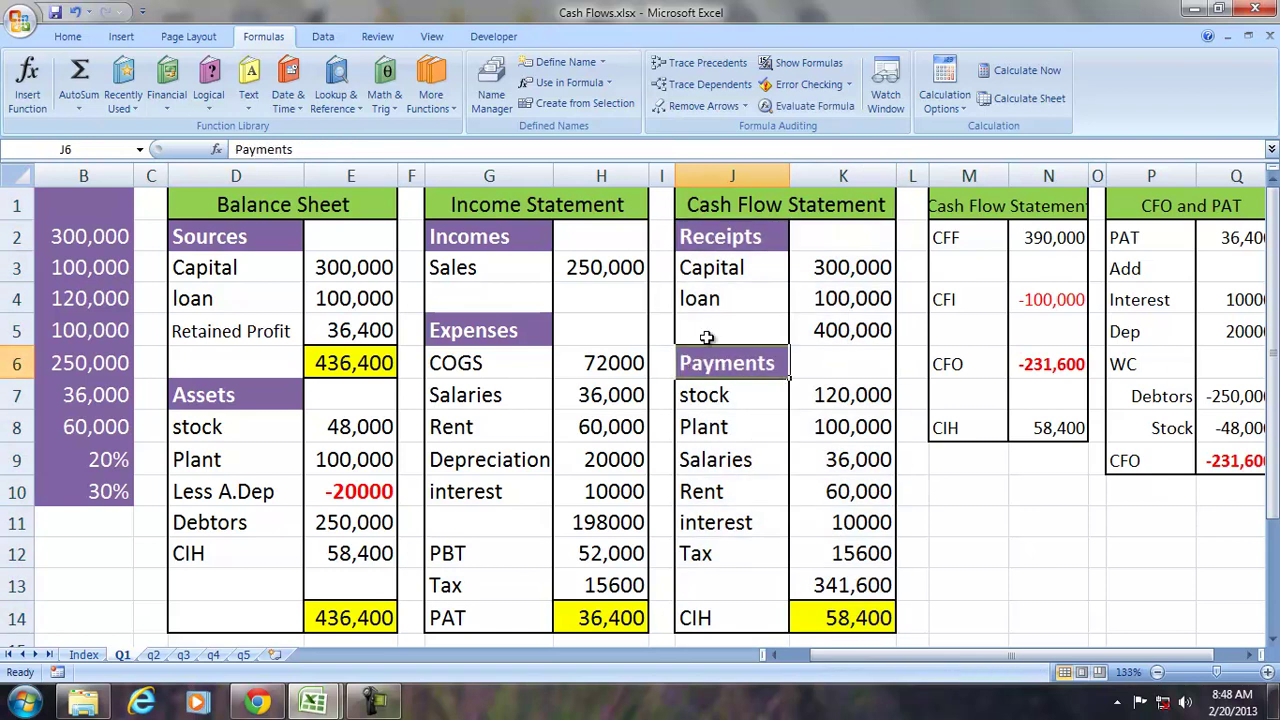
{"action": "left_click_drag", "start_coordinate": [1045, 240], "coordinate": [1052, 368]}
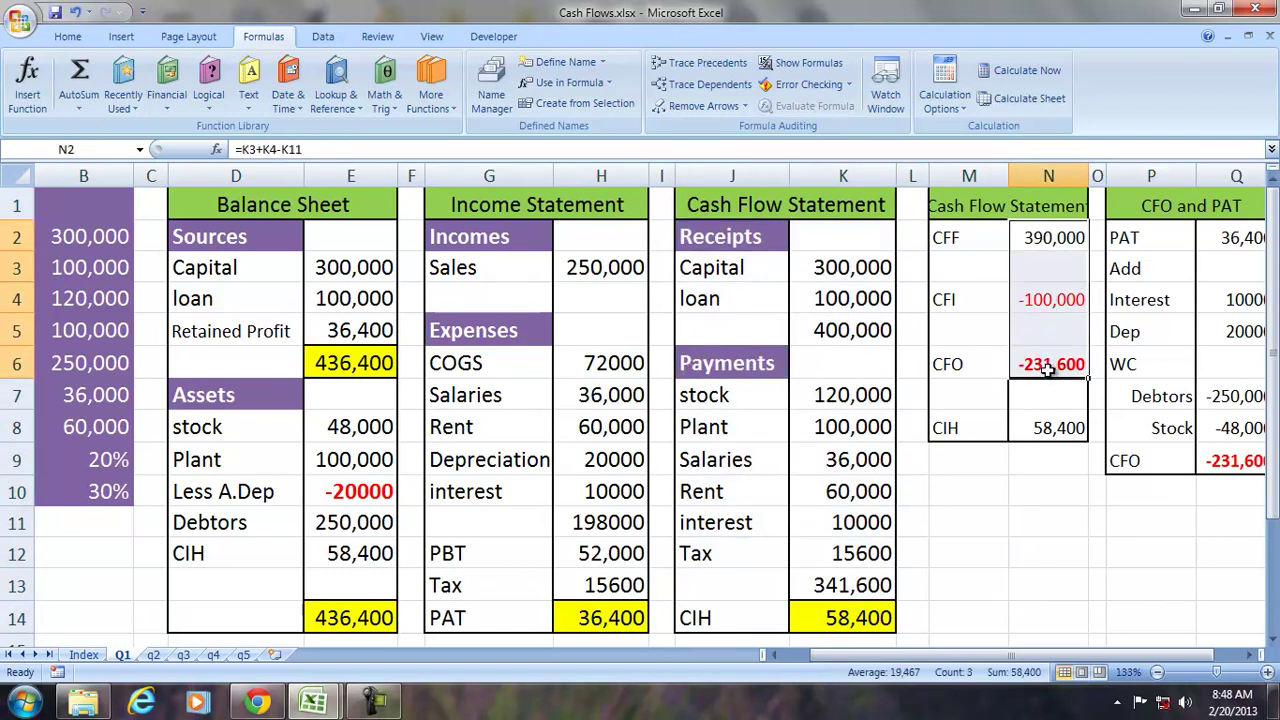
{"action": "key", "text": "Delete"}
{"action": "left_click_drag", "start_coordinate": [1245, 238], "coordinate": [1214, 420]}
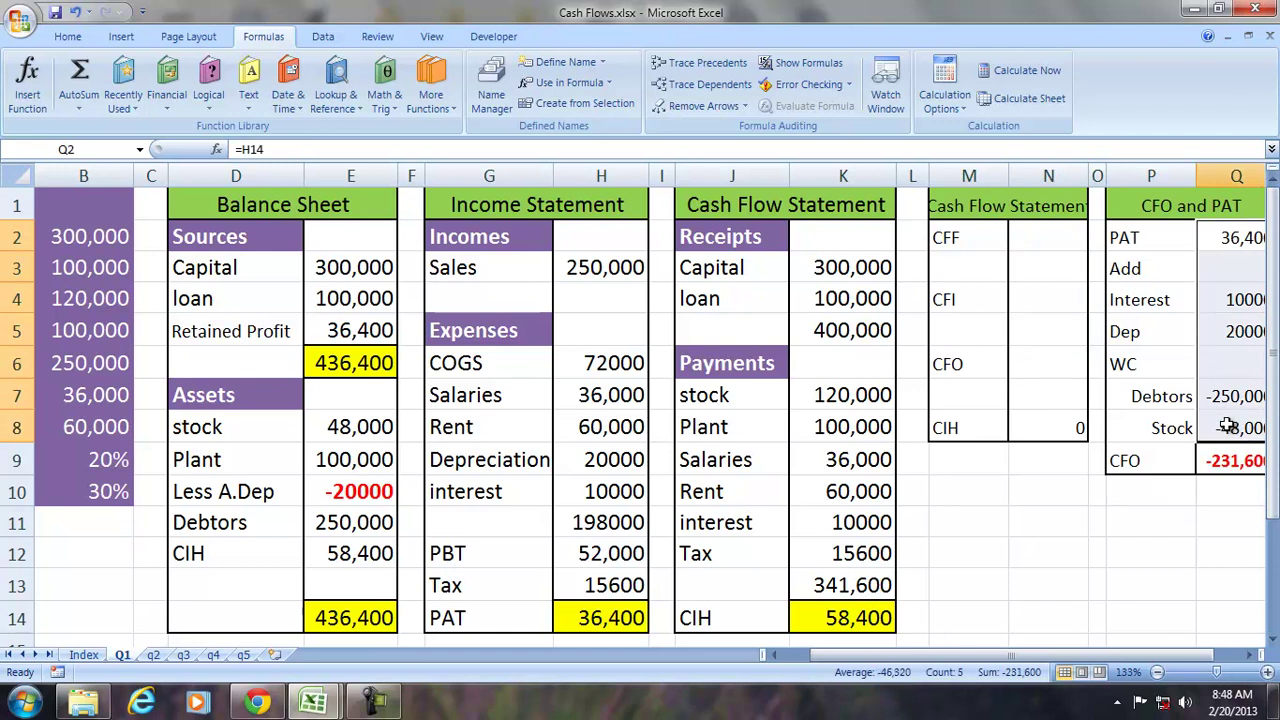
{"action": "key", "text": "Delete"}
Step: Calculate CFF in N2 as capital plus loan minus interest paid, using =K3+K4-K11
{"action": "scroll", "coordinate": [1202, 422], "scroll_direction": "right", "scroll_amount": 3}
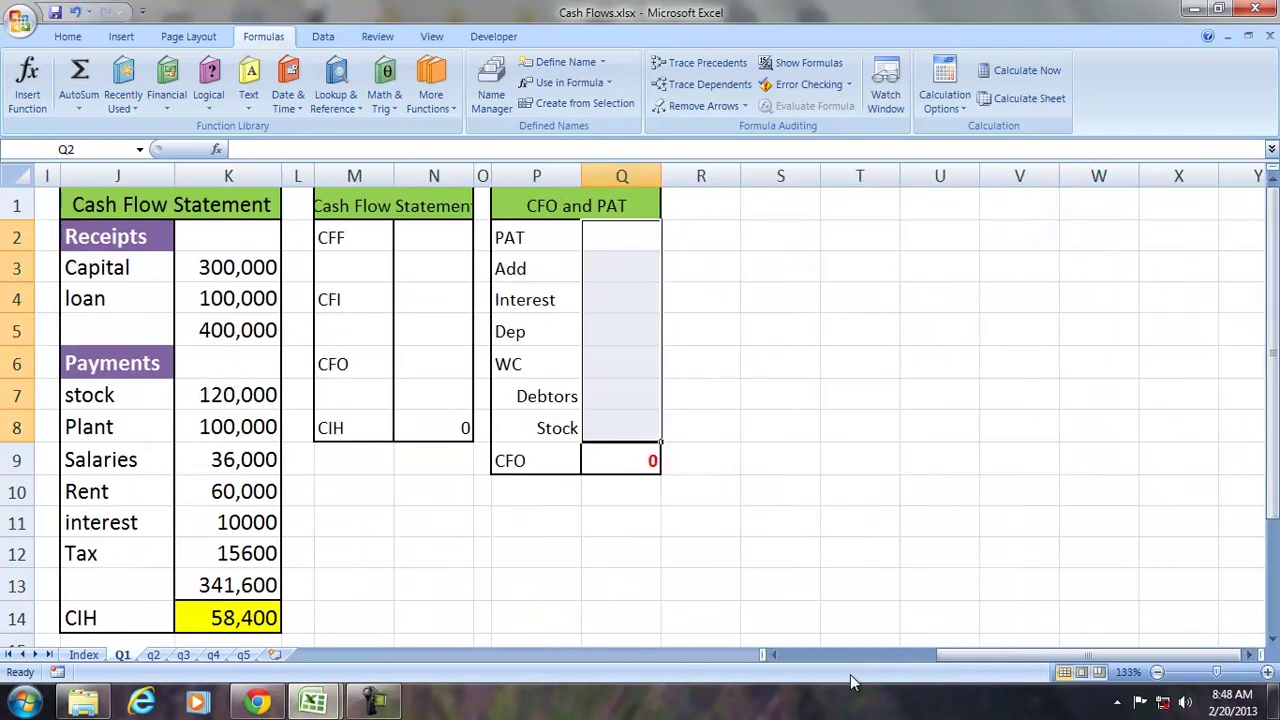
{"action": "scroll", "coordinate": [772, 655], "scroll_direction": "left", "scroll_amount": 1}
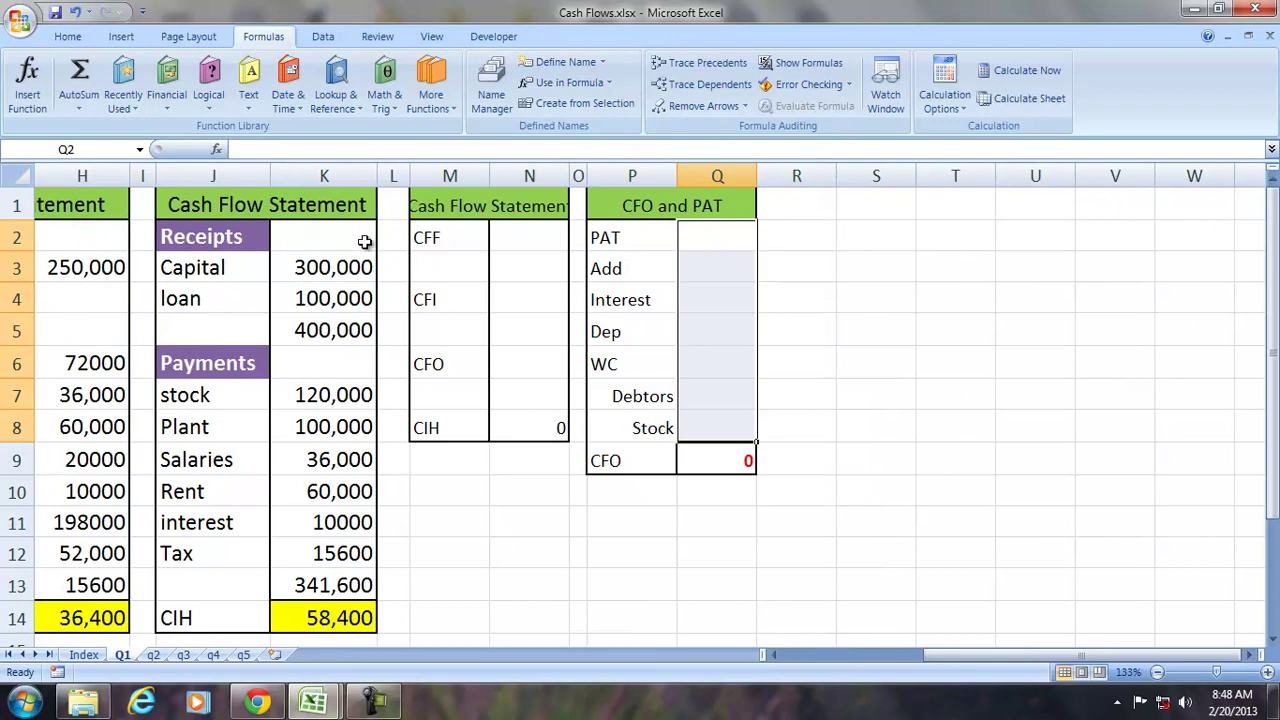
{"action": "left_click", "coordinate": [191, 238]}
{"action": "left_click", "coordinate": [205, 362]}
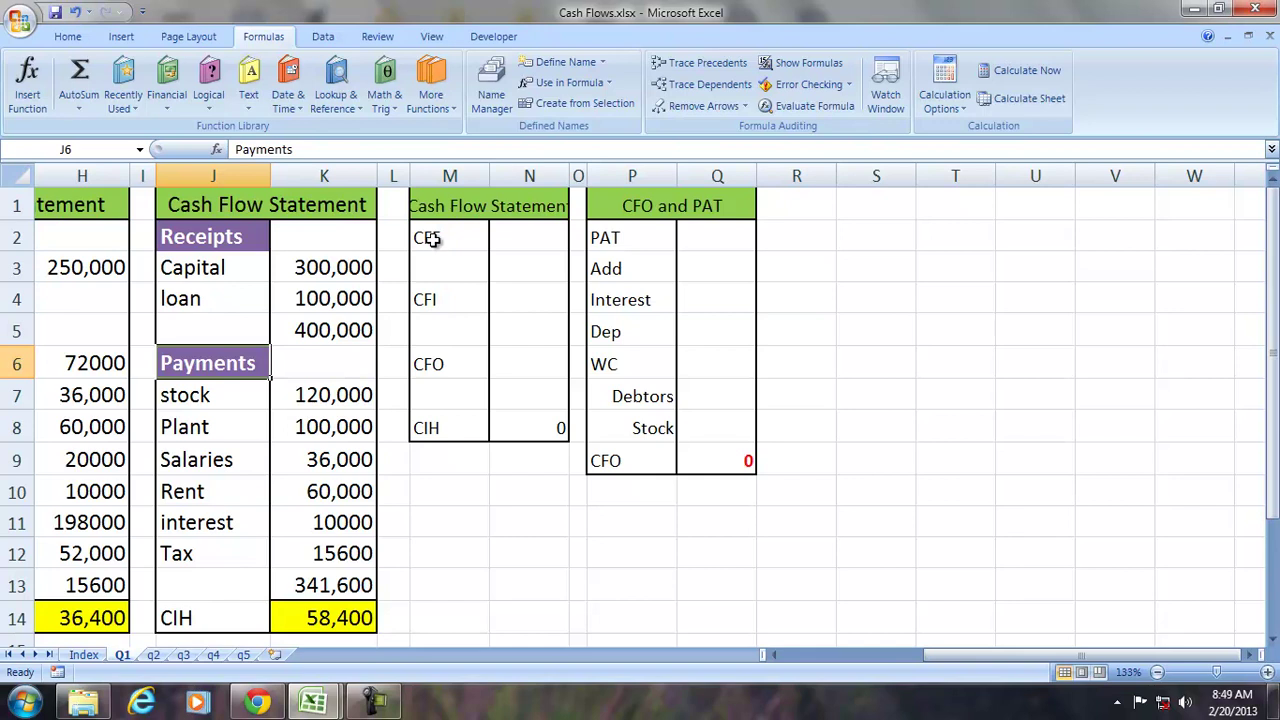
{"action": "left_click", "coordinate": [500, 242]}
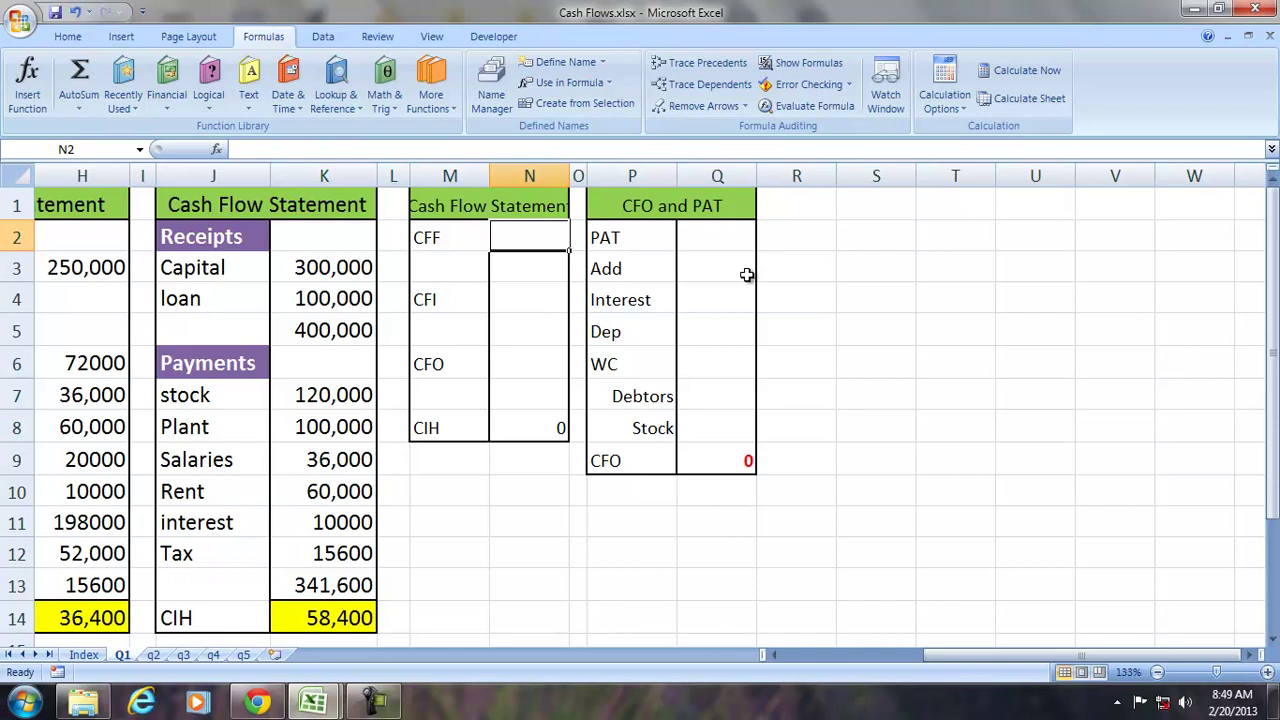
{"action": "type", "text": "="}
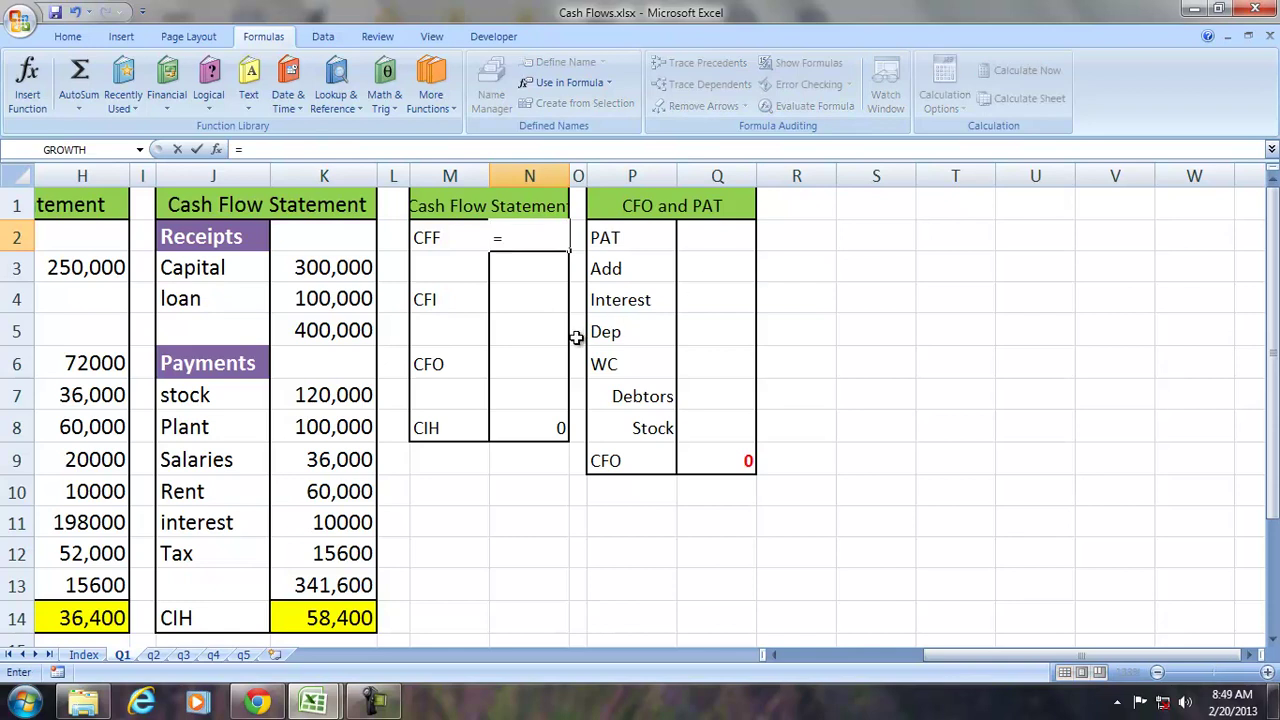
{"action": "left_click", "coordinate": [302, 268]}
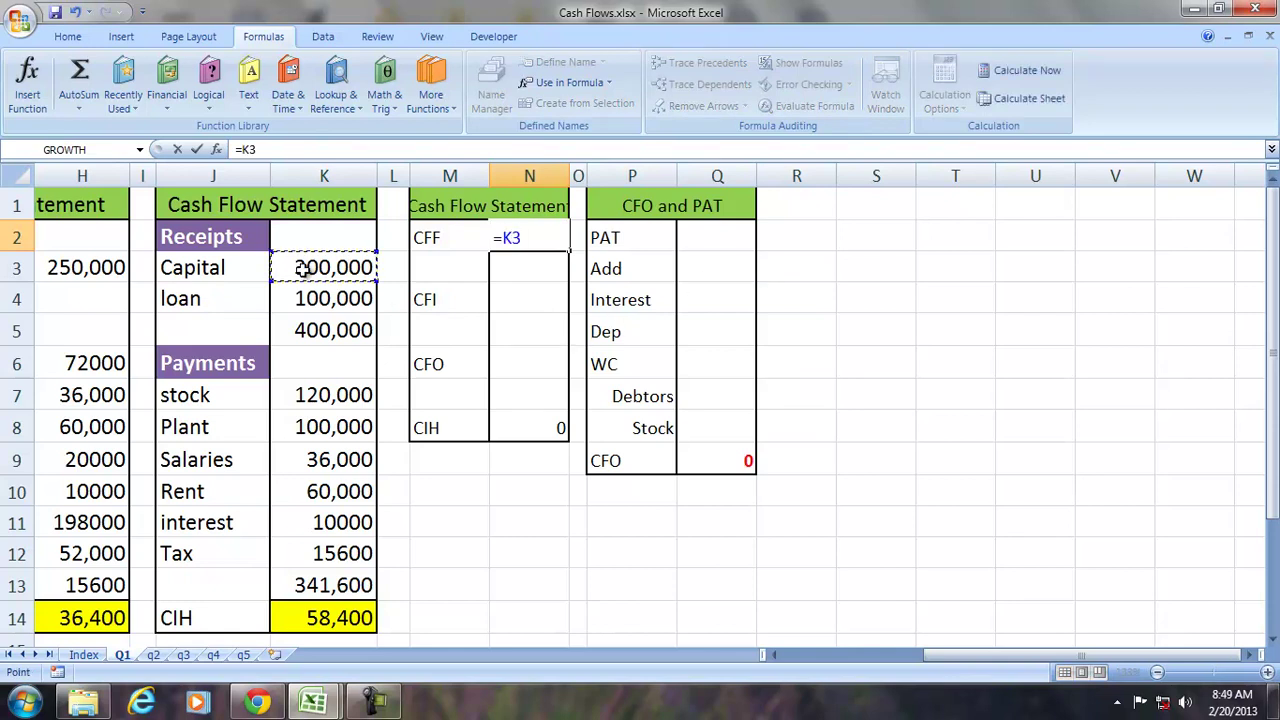
{"action": "type", "text": "+"}
{"action": "left_click", "coordinate": [302, 300]}
{"action": "type", "text": "-"}
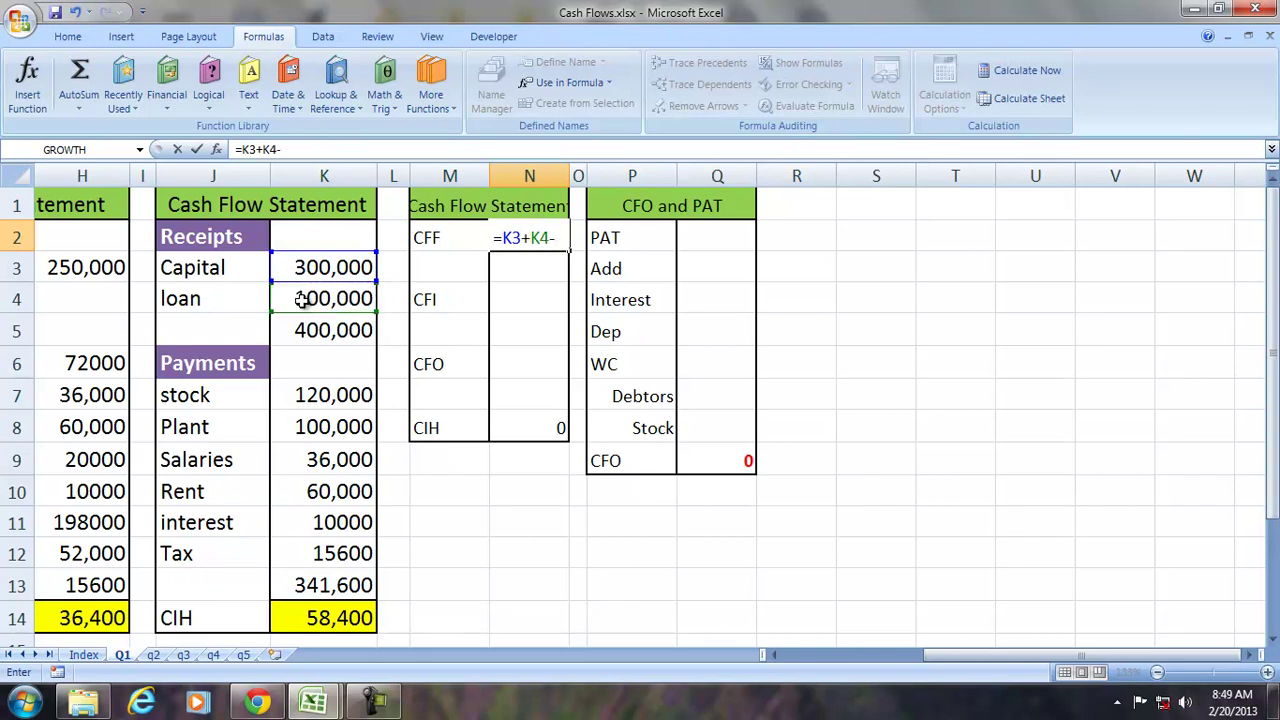
{"action": "left_click", "coordinate": [306, 512]}
{"action": "key", "text": "Return"}
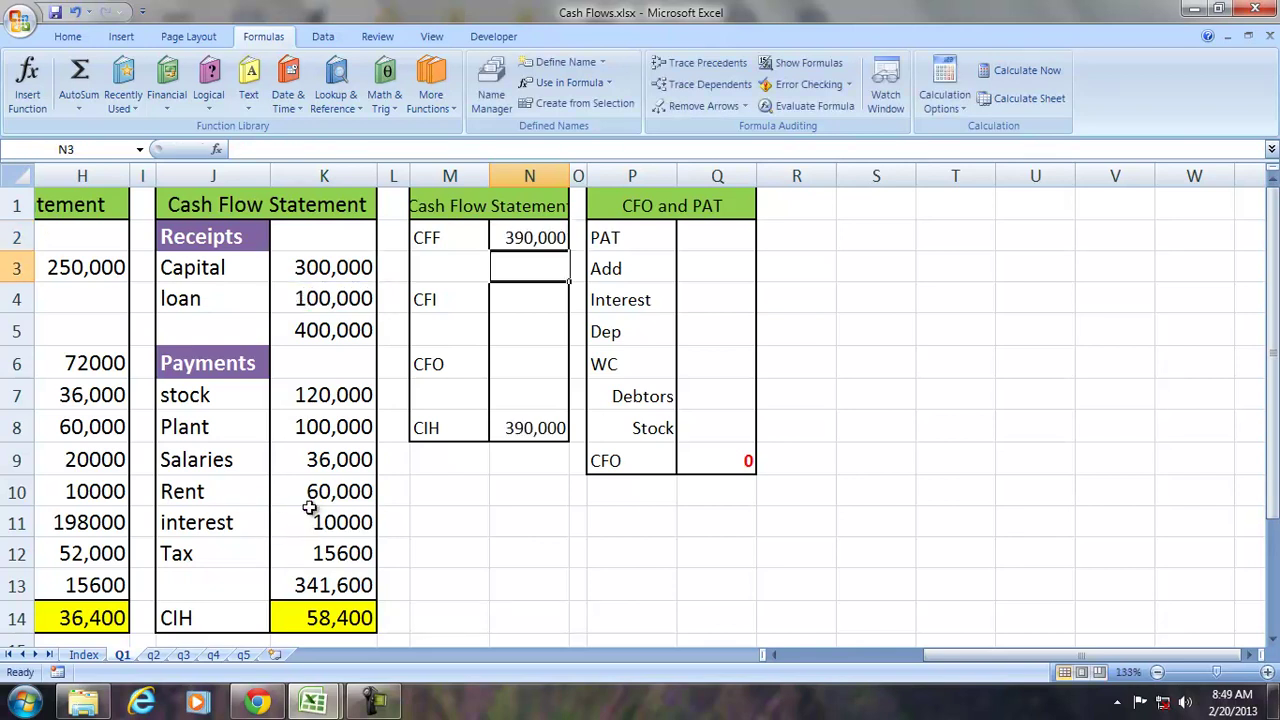
Step: Trace the precedents of the CFF amount in N2 and remove the tracer arrows
{"action": "left_click", "coordinate": [515, 237]}
{"action": "left_click", "coordinate": [663, 66]}
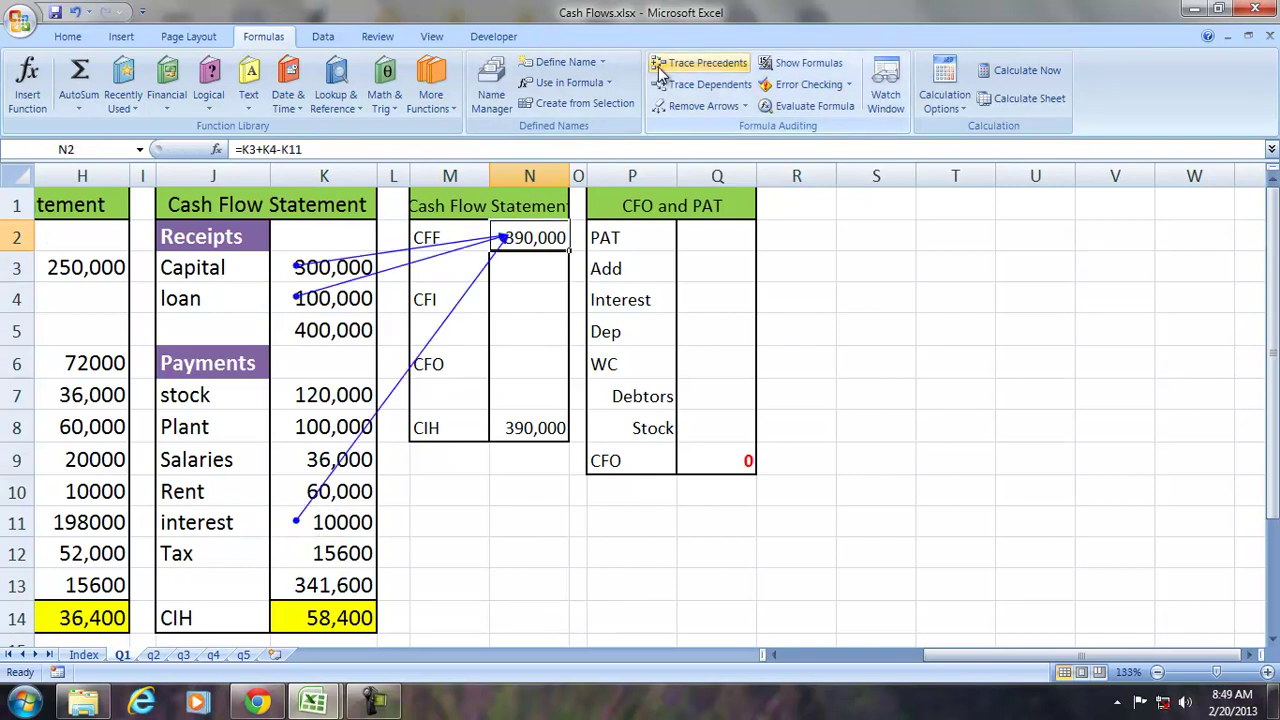
{"action": "left_click", "coordinate": [665, 106]}
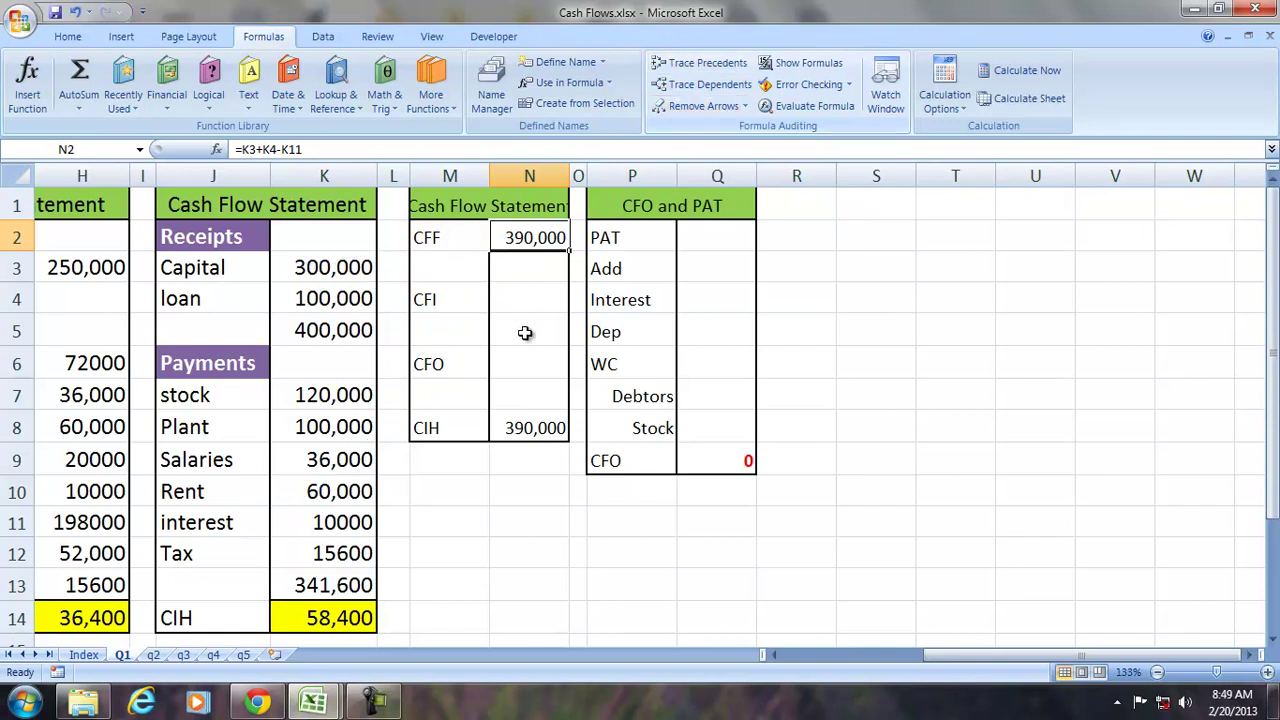
Step: Calculate CFI in N4 as zero minus the plant payment, using =0-K8
{"action": "left_click", "coordinate": [517, 299]}
{"action": "type", "text": "="}
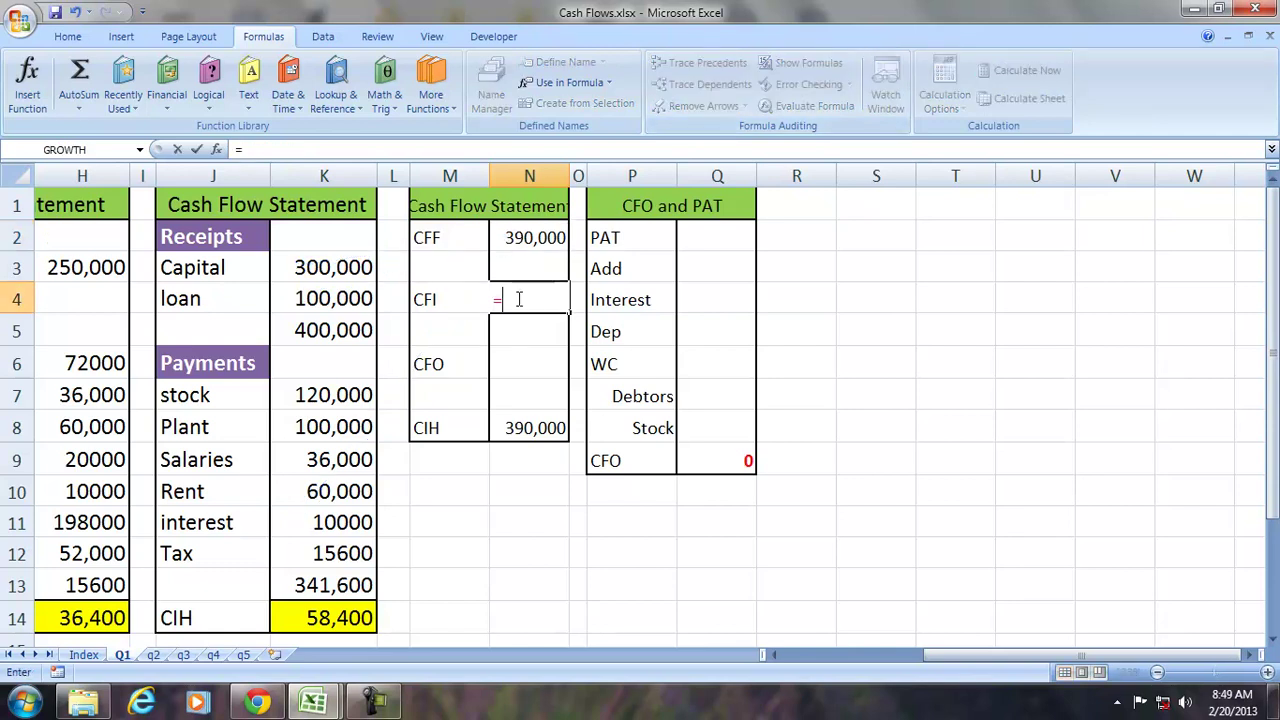
{"action": "type", "text": "0-"}
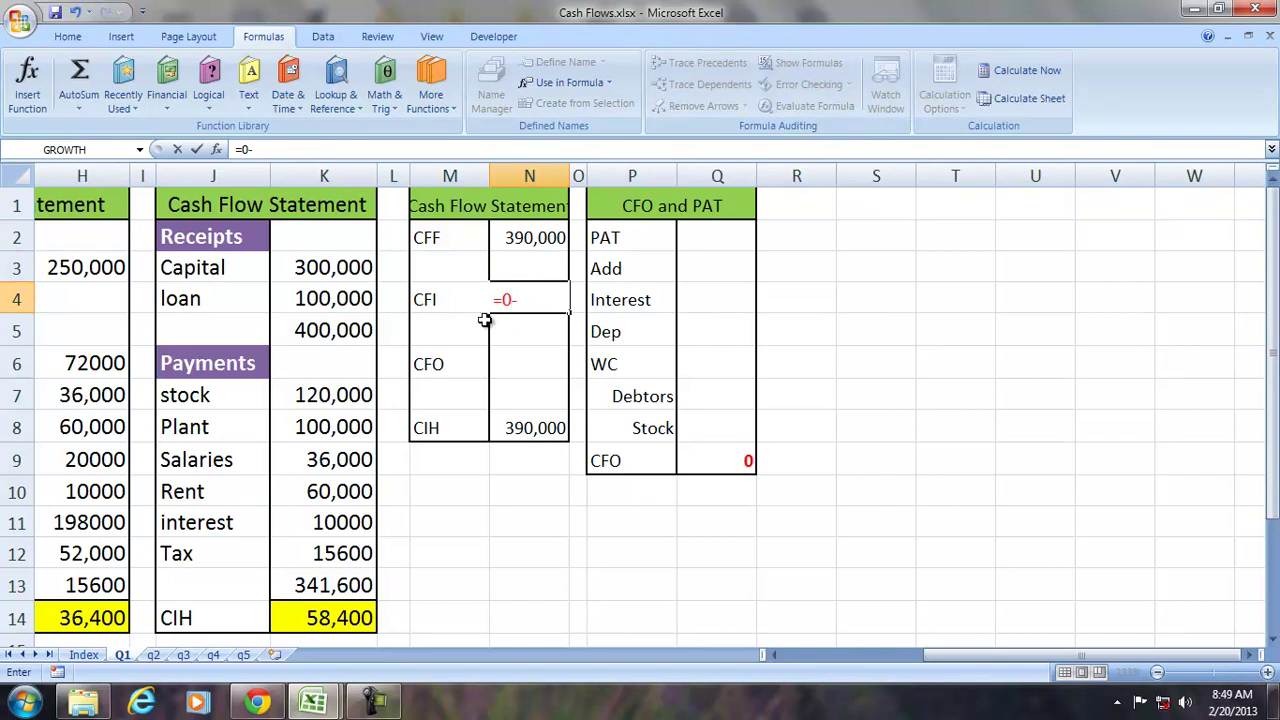
{"action": "left_click", "coordinate": [326, 427]}
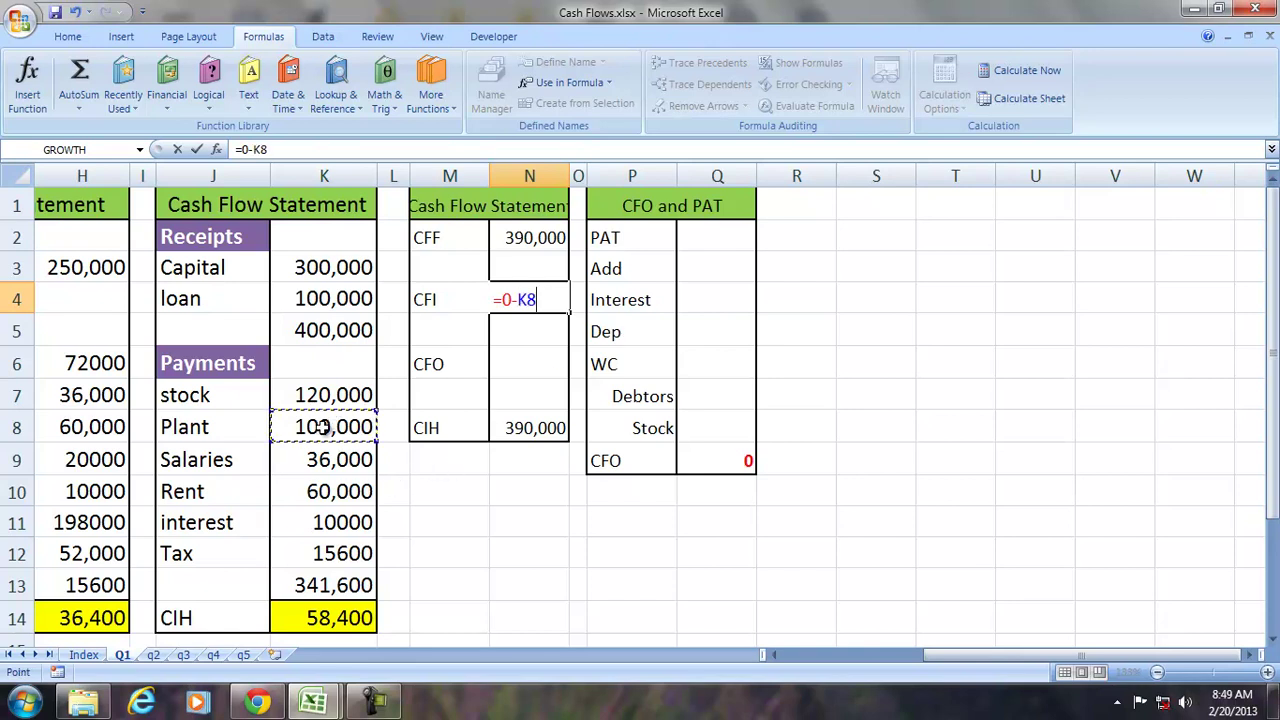
{"action": "key", "text": "Return"}
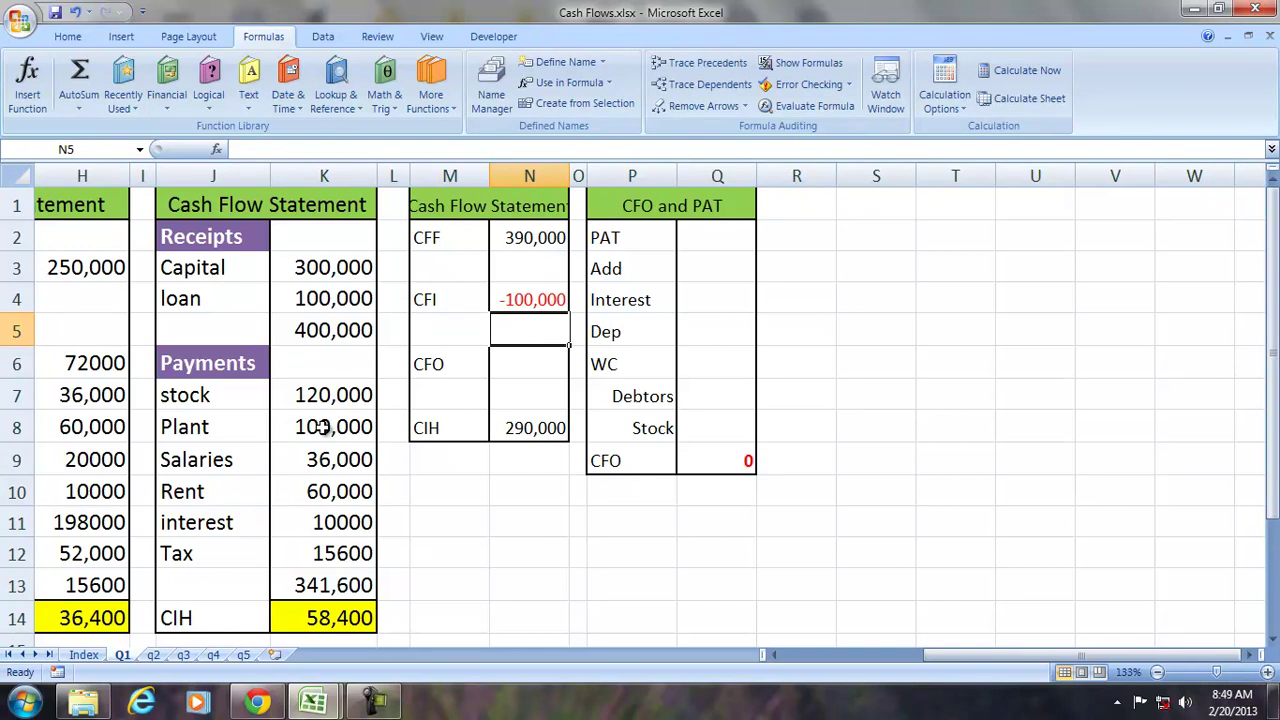
Step: Calculate CFO in N6 as zero minus the stock, salaries, rent and tax payments, using =0-K7-K9-K10-K12
{"action": "left_click", "coordinate": [522, 363]}
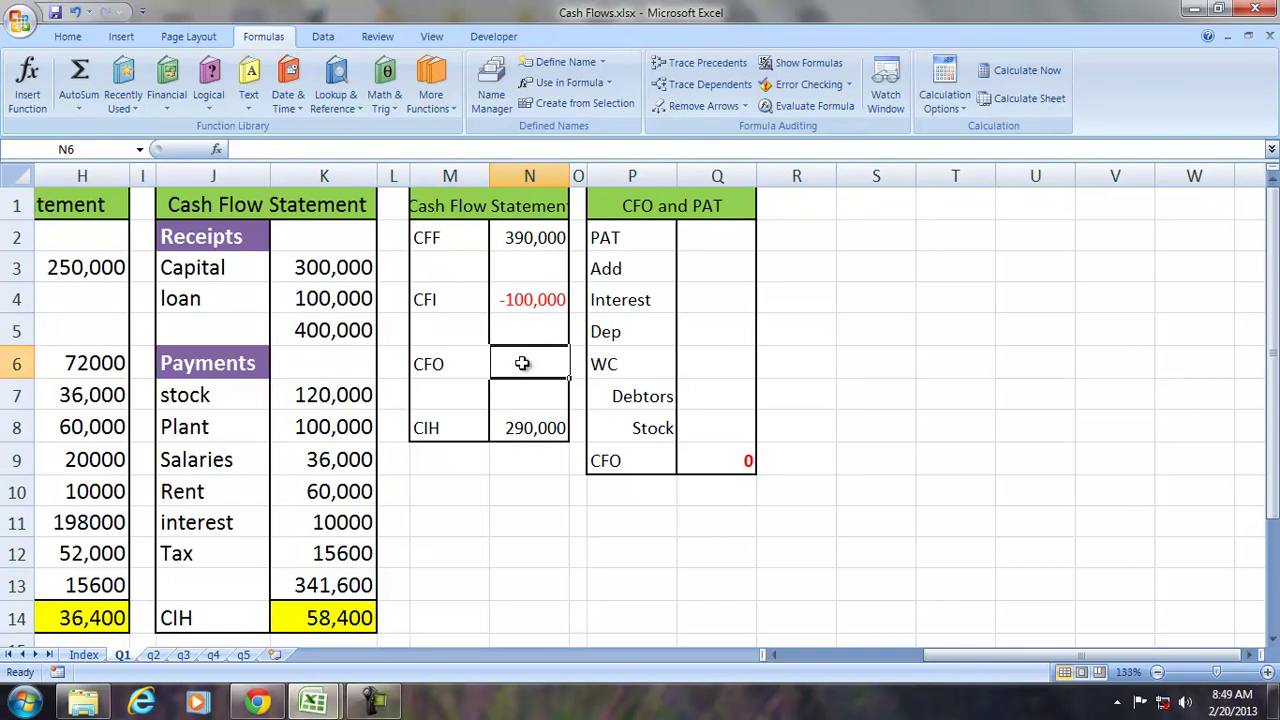
{"action": "type", "text": "="}
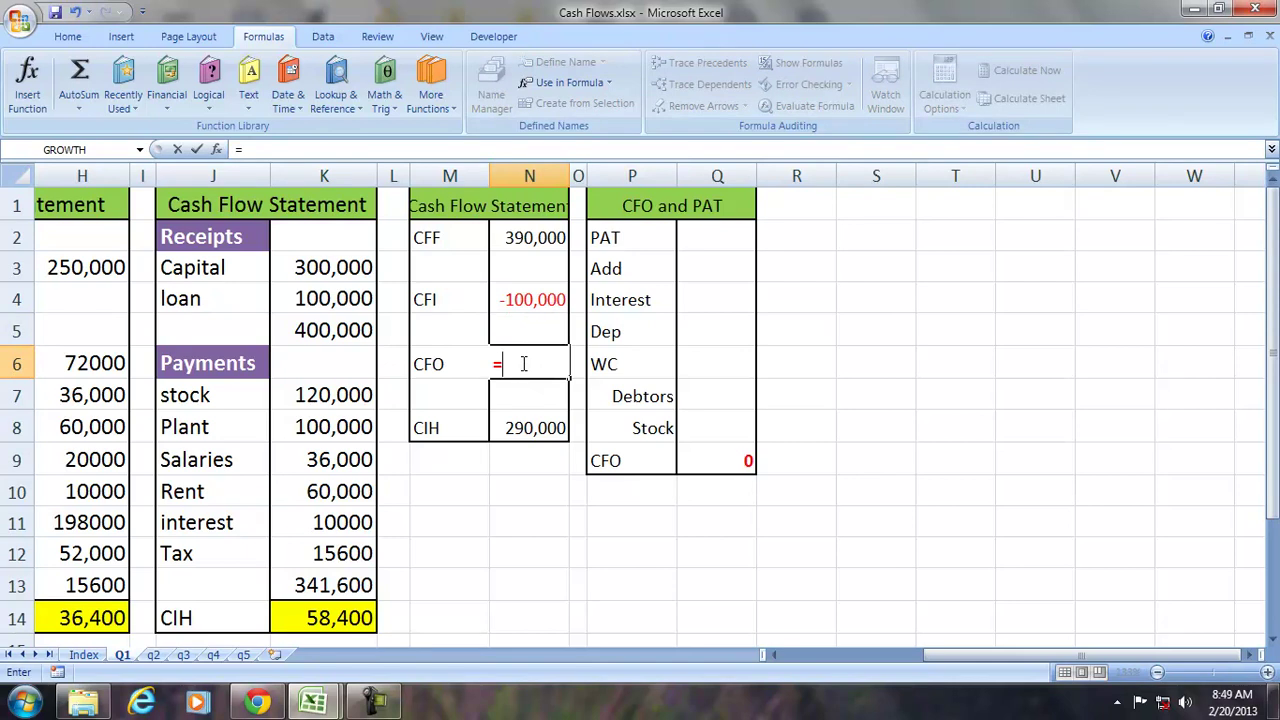
{"action": "type", "text": "0-"}
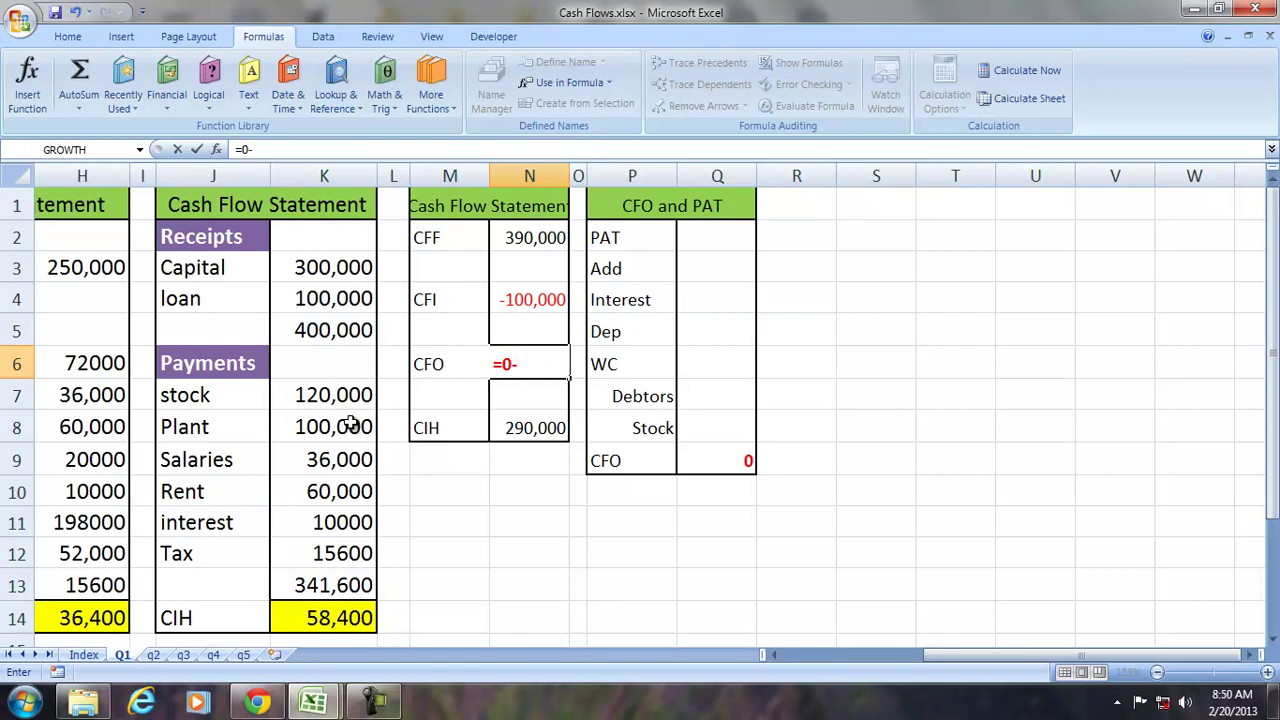
{"action": "left_click", "coordinate": [337, 394]}
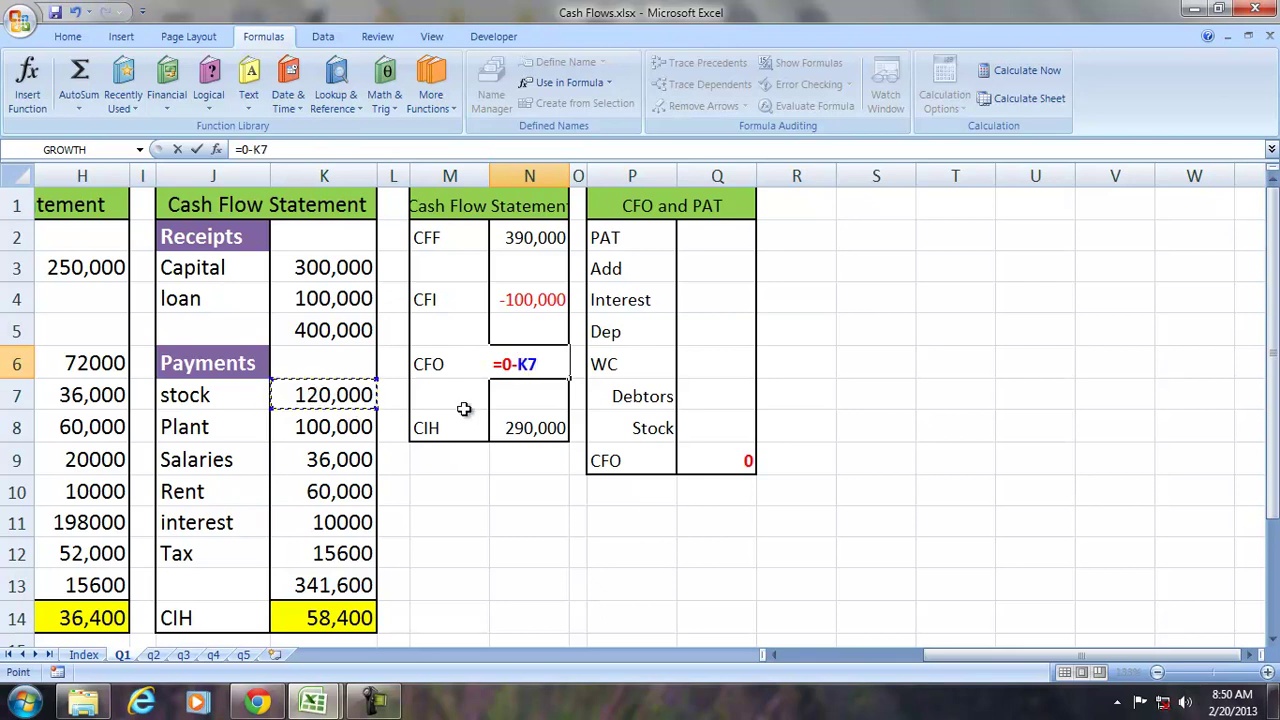
{"action": "type", "text": "-"}
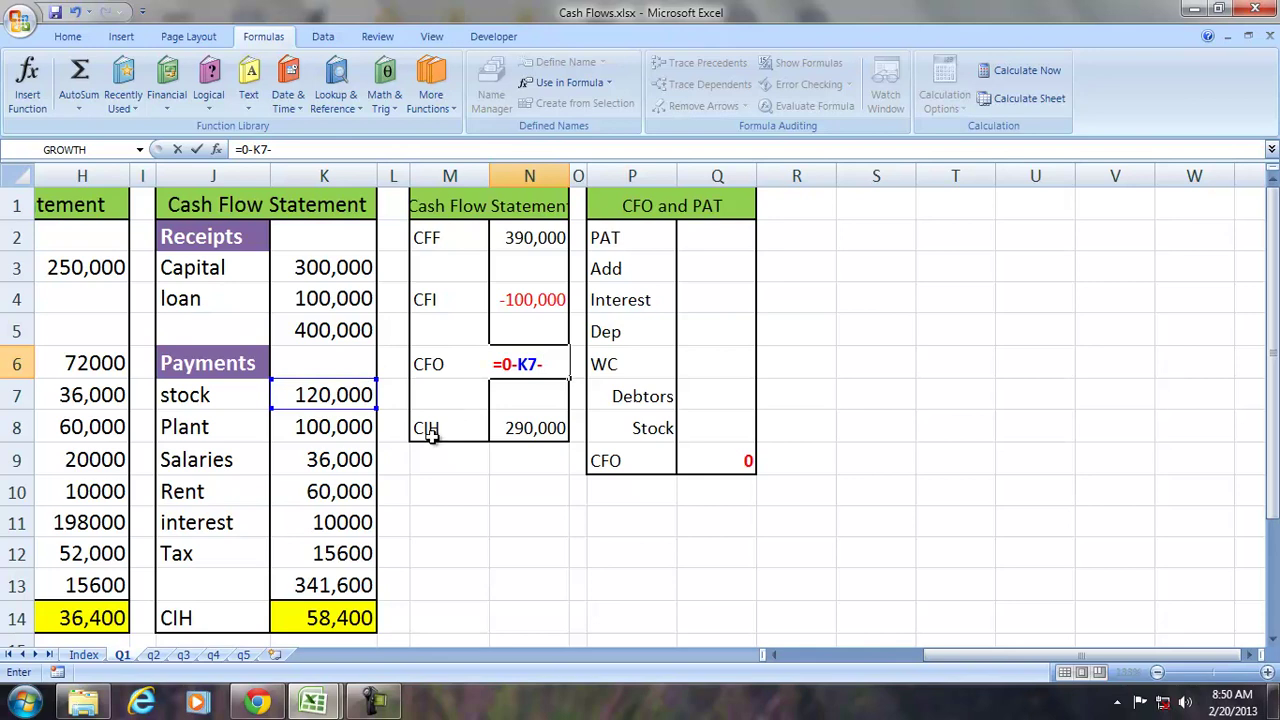
{"action": "left_click", "coordinate": [343, 459]}
{"action": "type", "text": "-"}
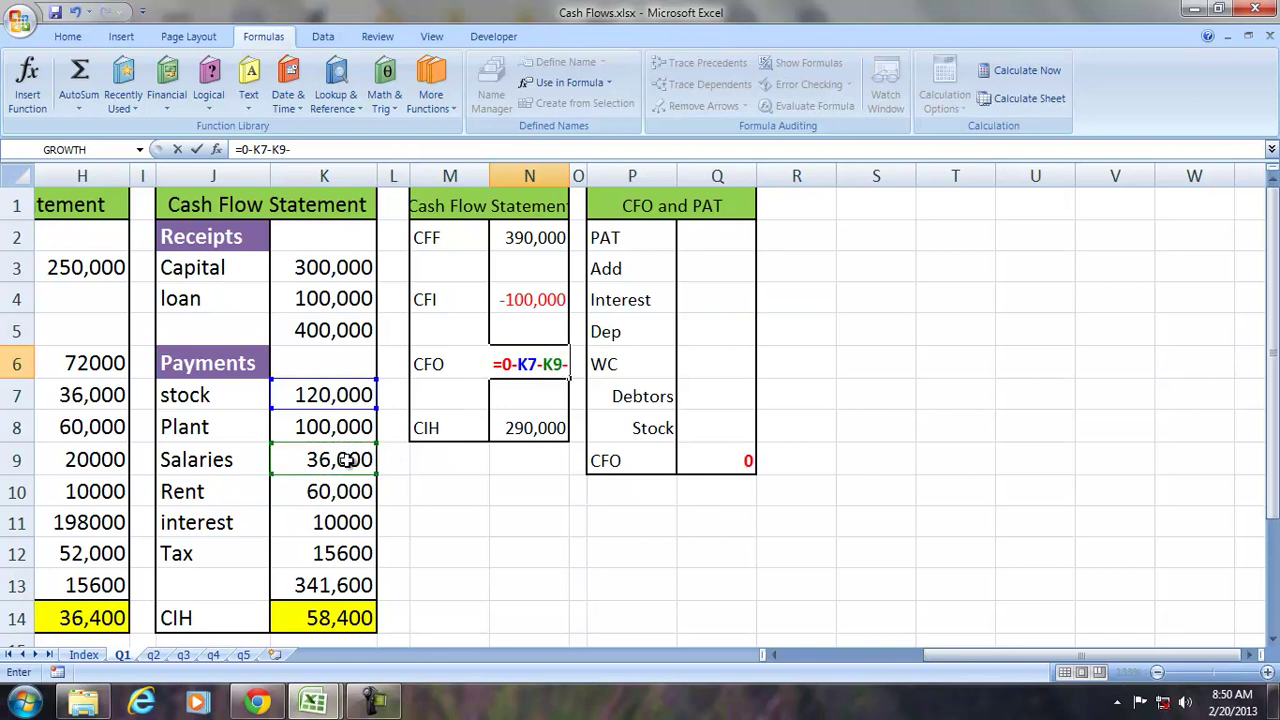
{"action": "left_click", "coordinate": [312, 497]}
{"action": "type", "text": "-"}
{"action": "left_click", "coordinate": [313, 545]}
{"action": "key", "text": "Return"}
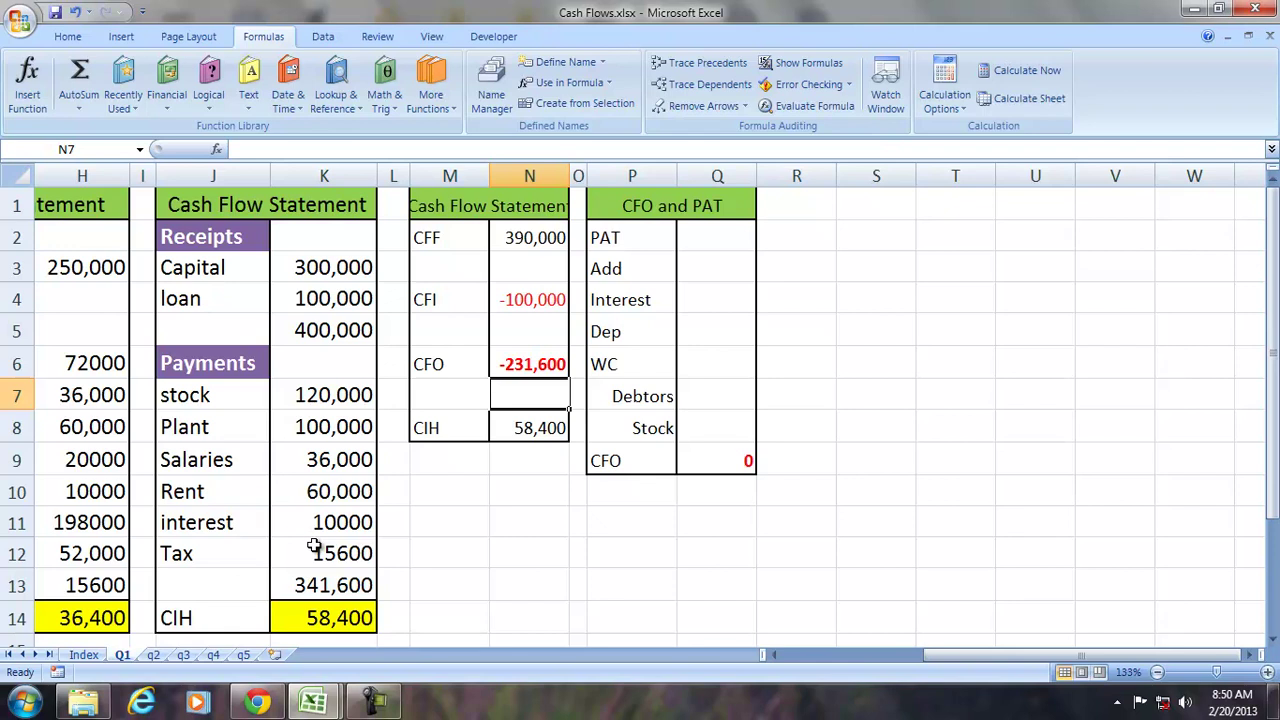
Step: Copy the formatting of the CIH total in K14 onto the CIH amount in N8
{"action": "left_click_drag", "start_coordinate": [540, 234], "coordinate": [532, 354]}
{"action": "left_click", "coordinate": [523, 428]}
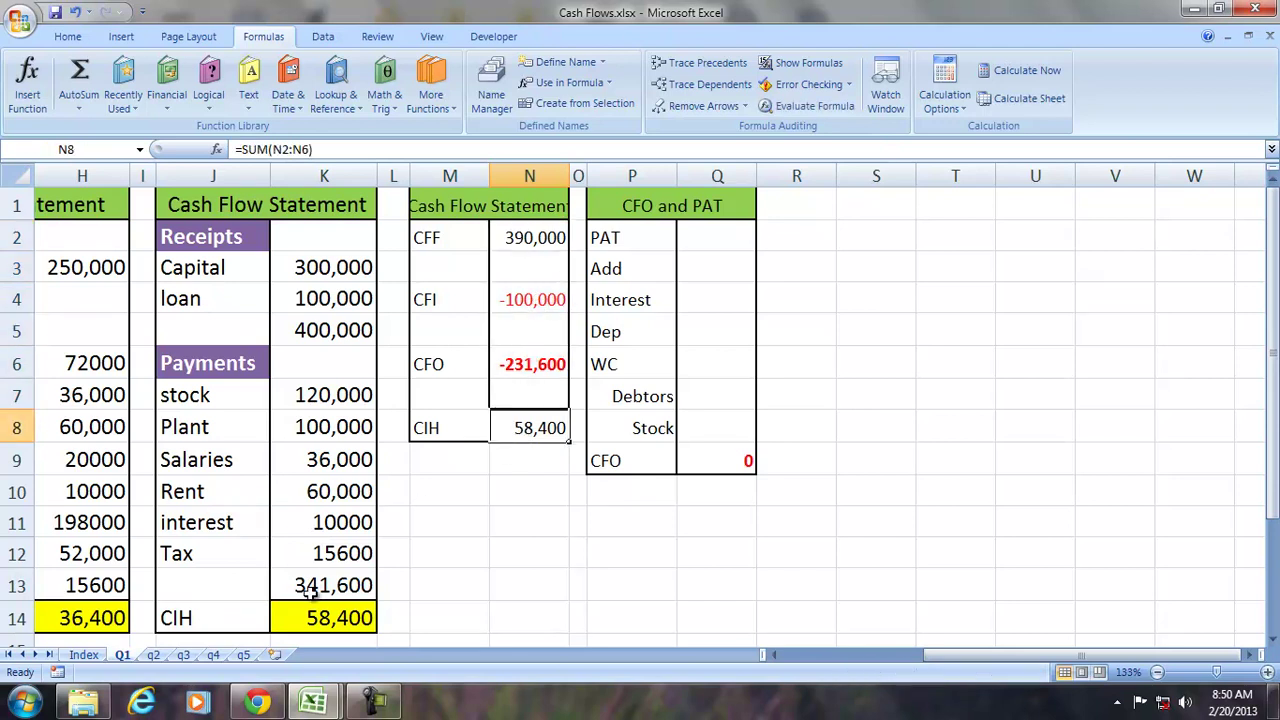
{"action": "left_click", "coordinate": [325, 615]}
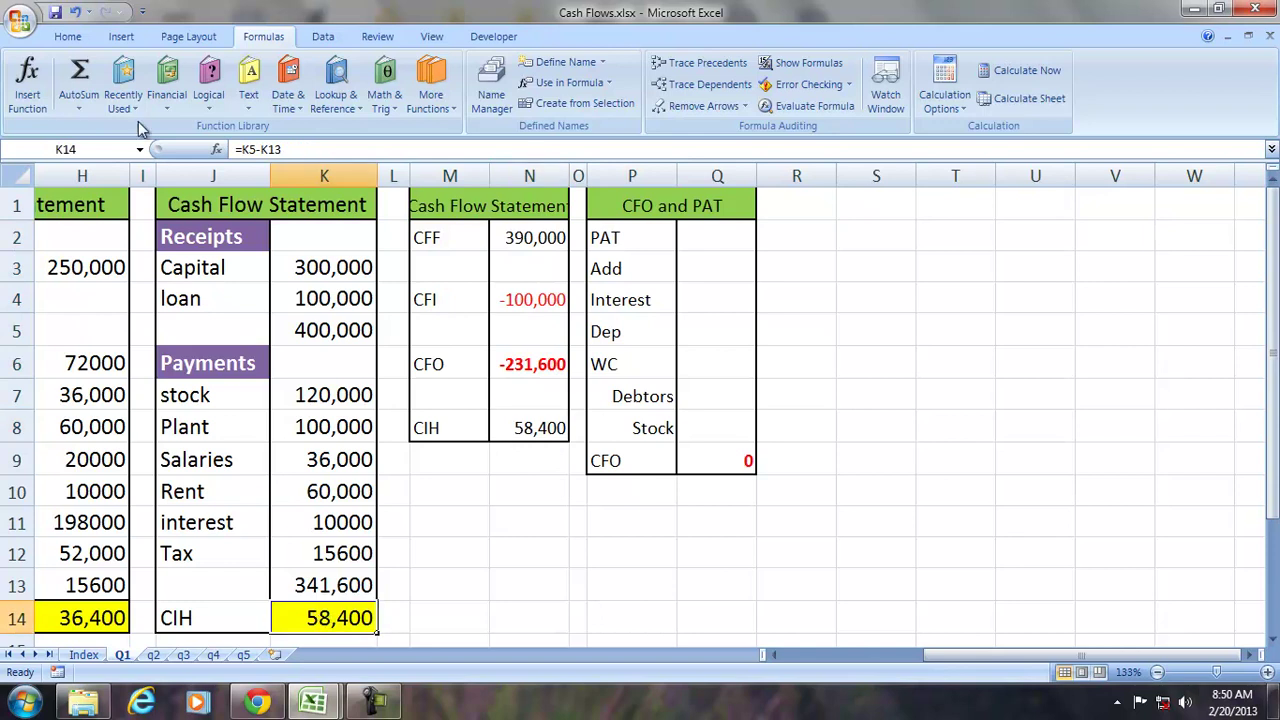
{"action": "left_click", "coordinate": [66, 37]}
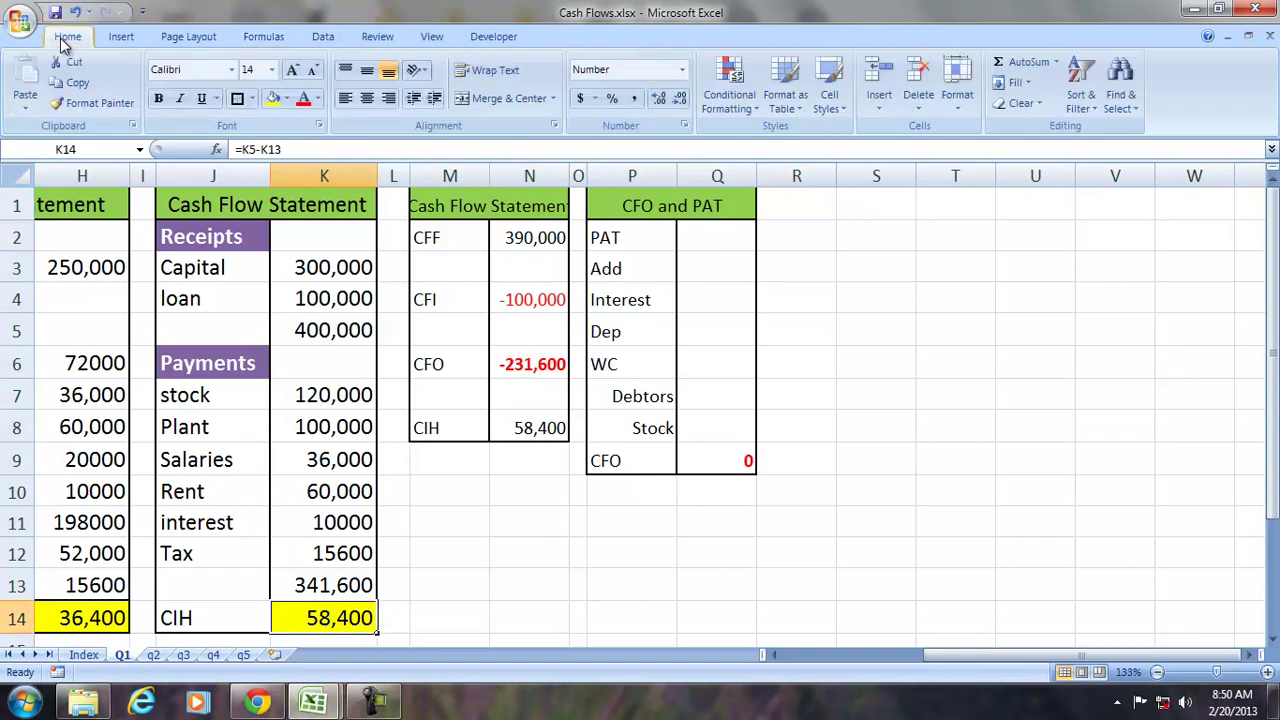
{"action": "left_click", "coordinate": [63, 105]}
{"action": "left_click", "coordinate": [540, 427]}
{"action": "left_click", "coordinate": [505, 530]}
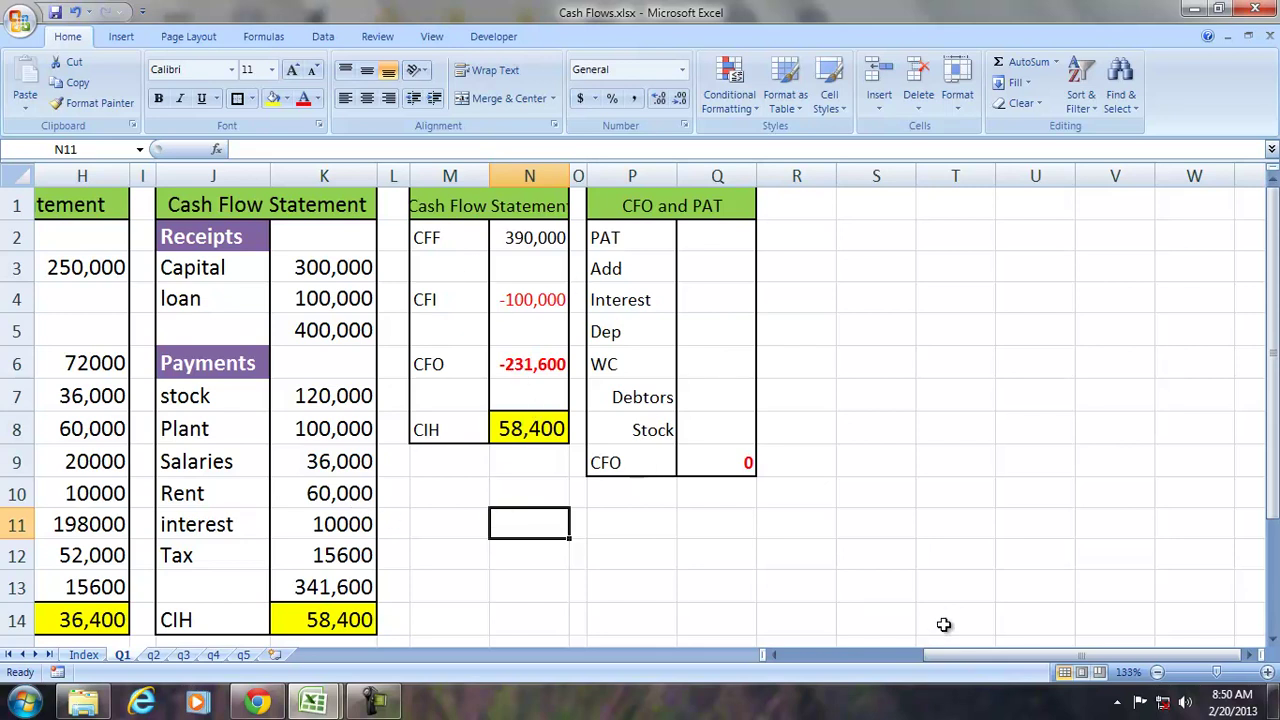
Step: Compare CFO in N6 with PAT in H14 and enter the label Non cash items in S2
{"action": "mouse_move", "coordinate": [930, 654]}
{"action": "left_mouse_down"}
{"action": "mouse_move", "coordinate": [943, 658]}
{"action": "mouse_move", "coordinate": [933, 664]}
{"action": "left_mouse_up"}
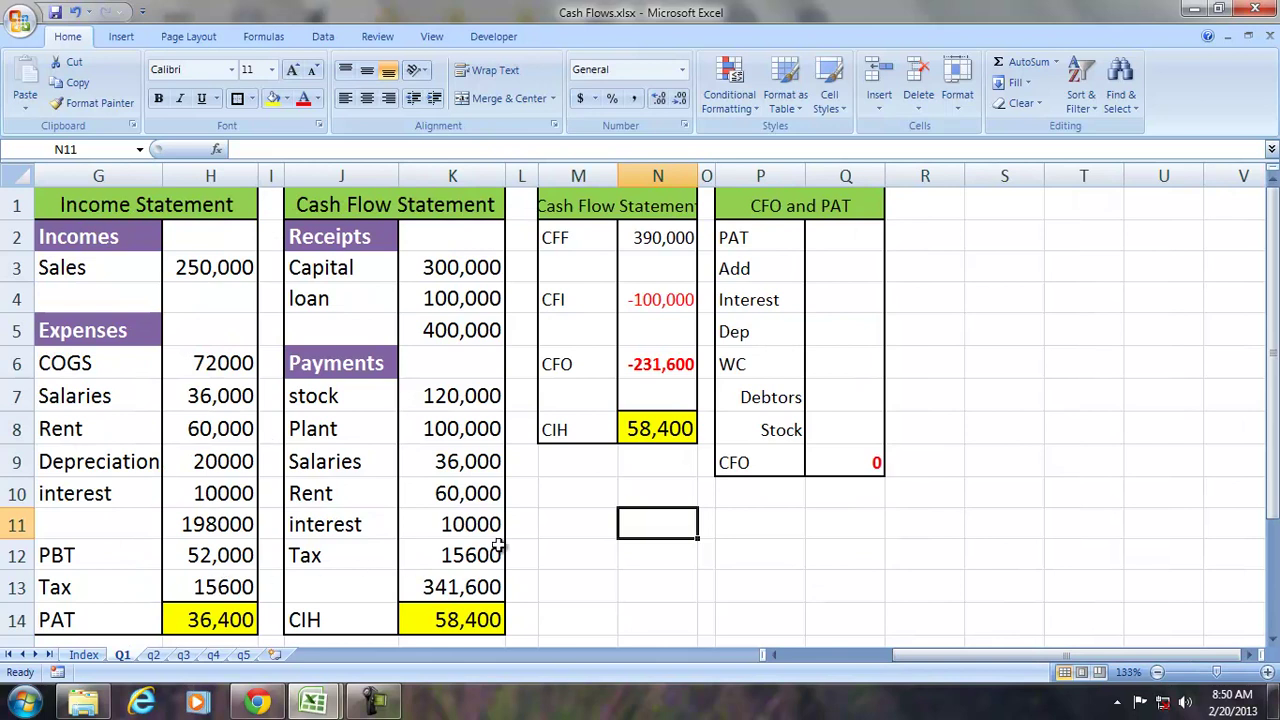
{"action": "left_click", "coordinate": [662, 368]}
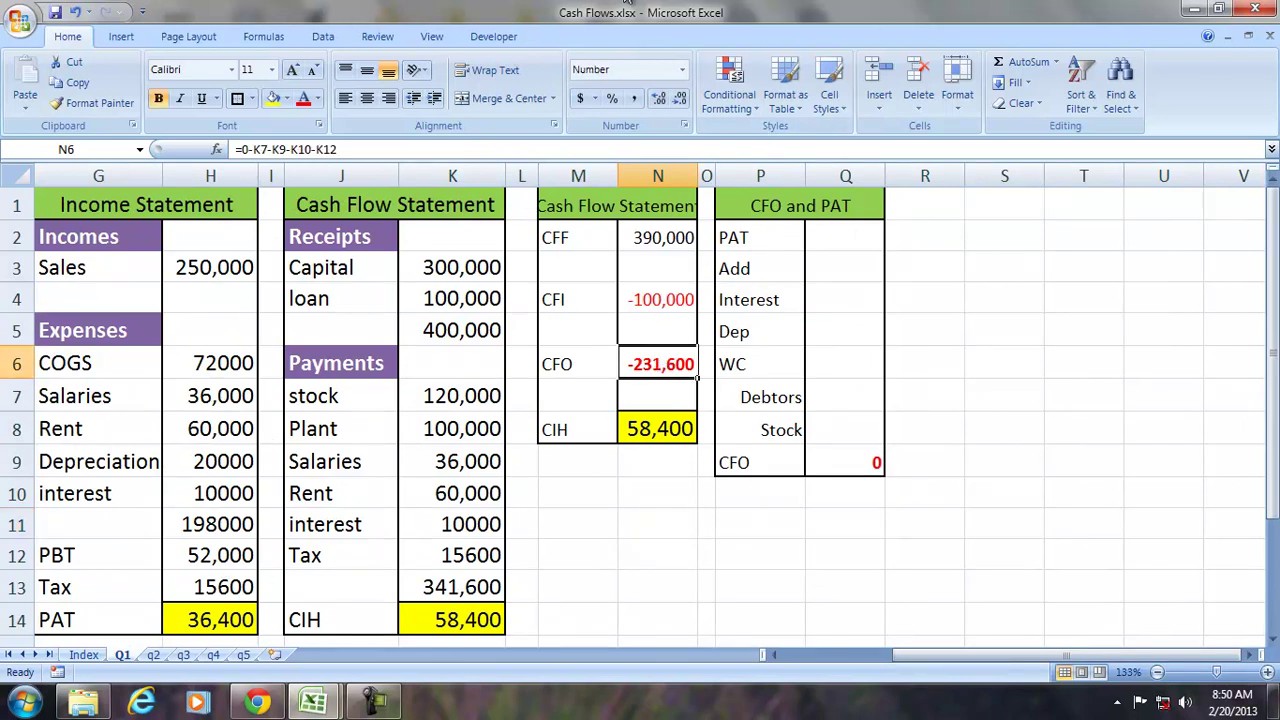
{"action": "left_click", "coordinate": [198, 622]}
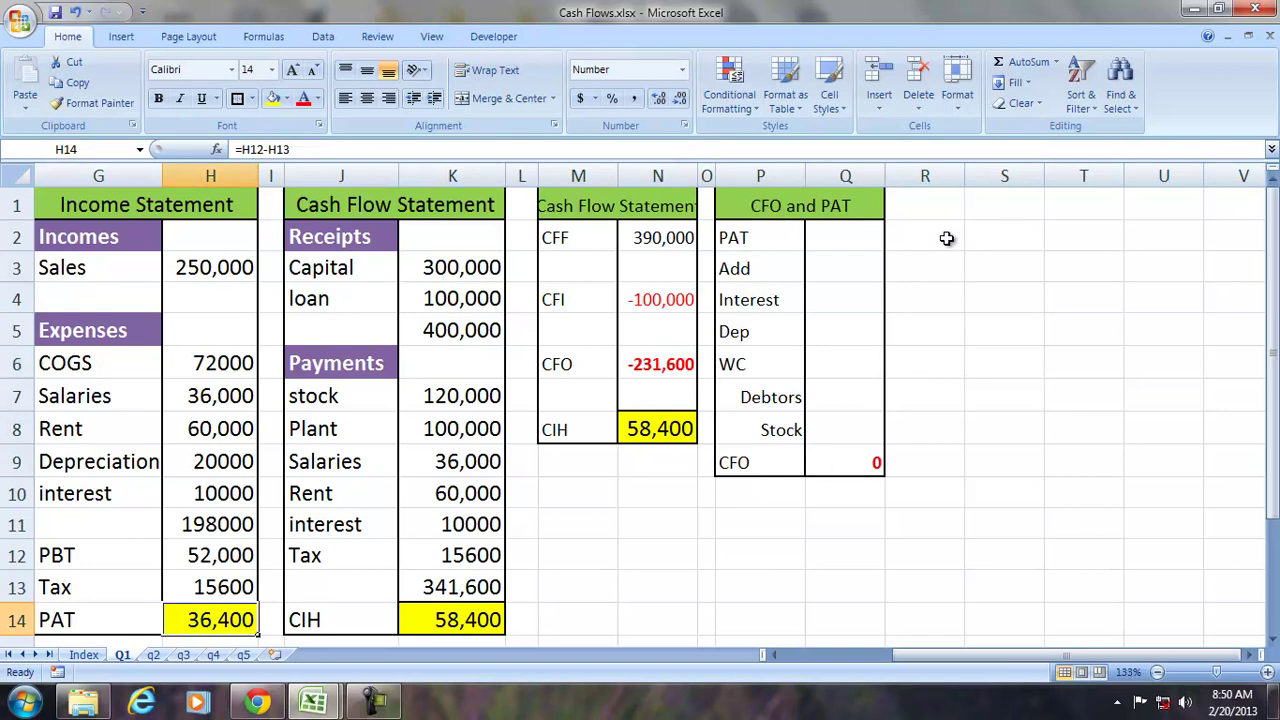
{"action": "left_click", "coordinate": [990, 234]}
{"action": "type", "text": "Non cash i"}
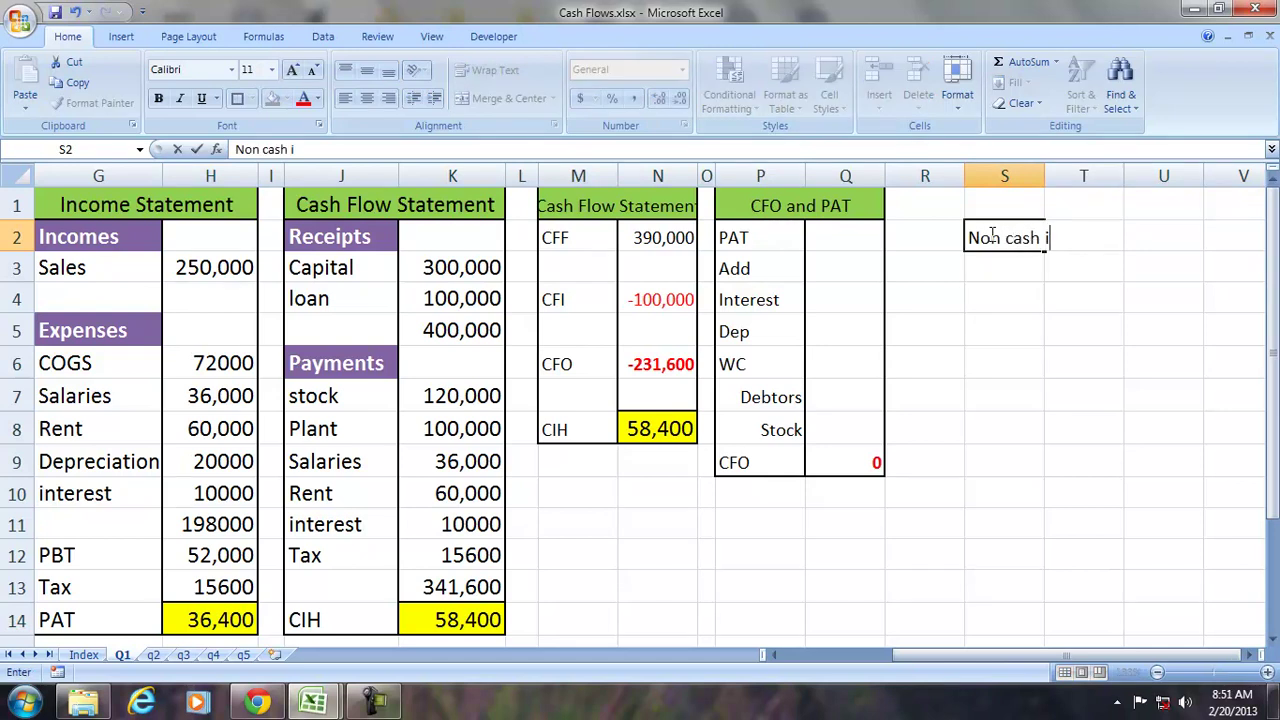
{"action": "type", "text": "tems"}
{"action": "key", "text": "Return"}
{"action": "key", "text": "Return"}
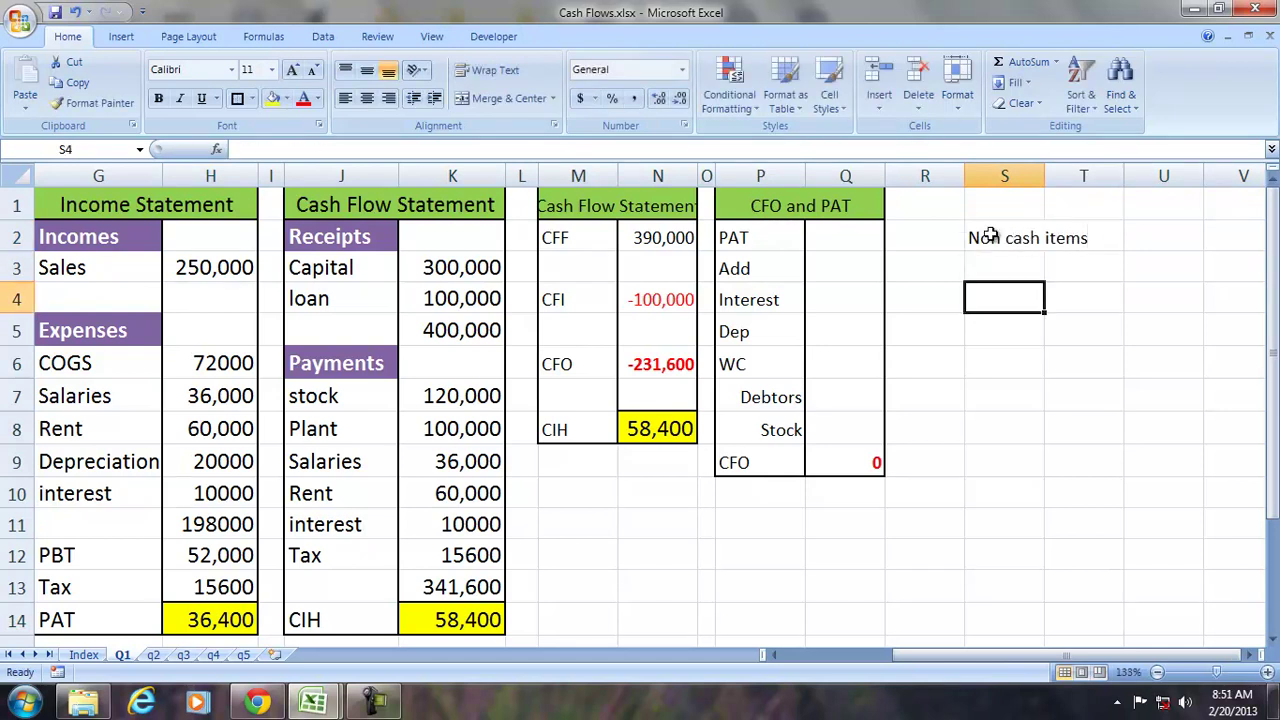
Step: Enter the labels Non operating items in S4 and Credit items in S6
{"action": "type", "text": "Non operating"}
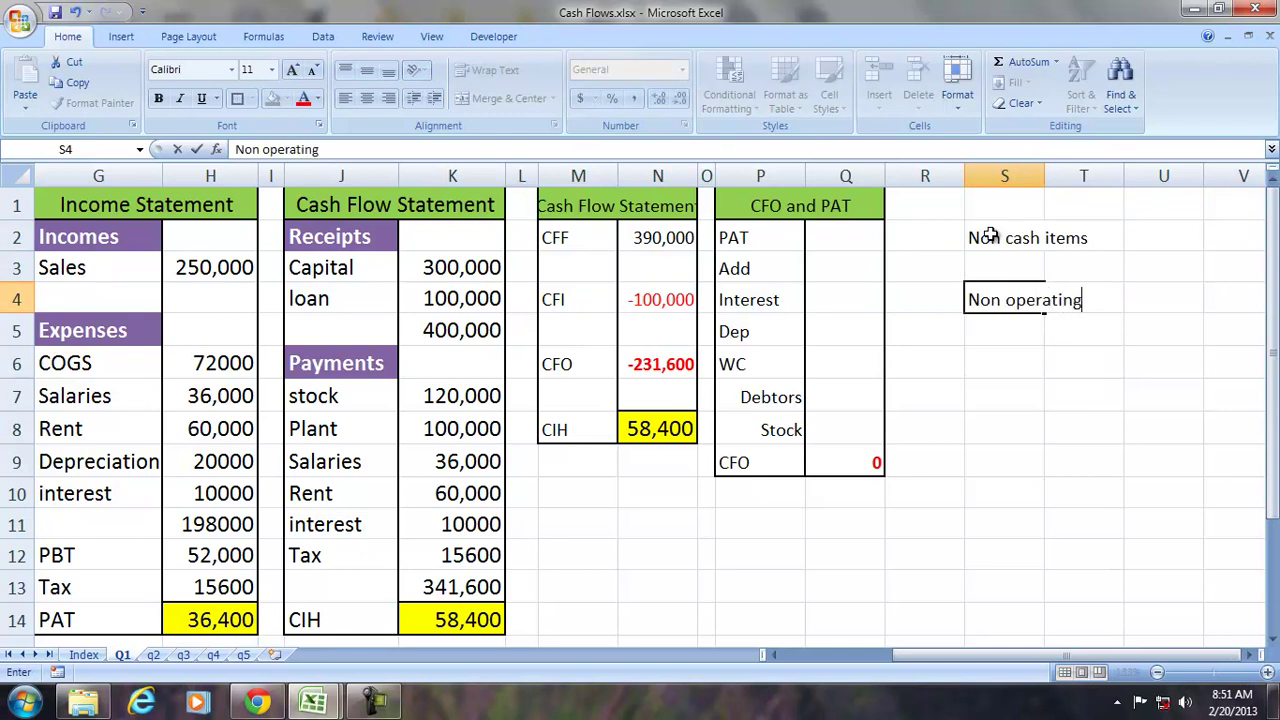
{"action": "type", "text": " items"}
{"action": "key", "text": "Return"}
{"action": "key", "text": "Return"}
{"action": "type", "text": "Credit item"}
{"action": "key", "text": "Return"}
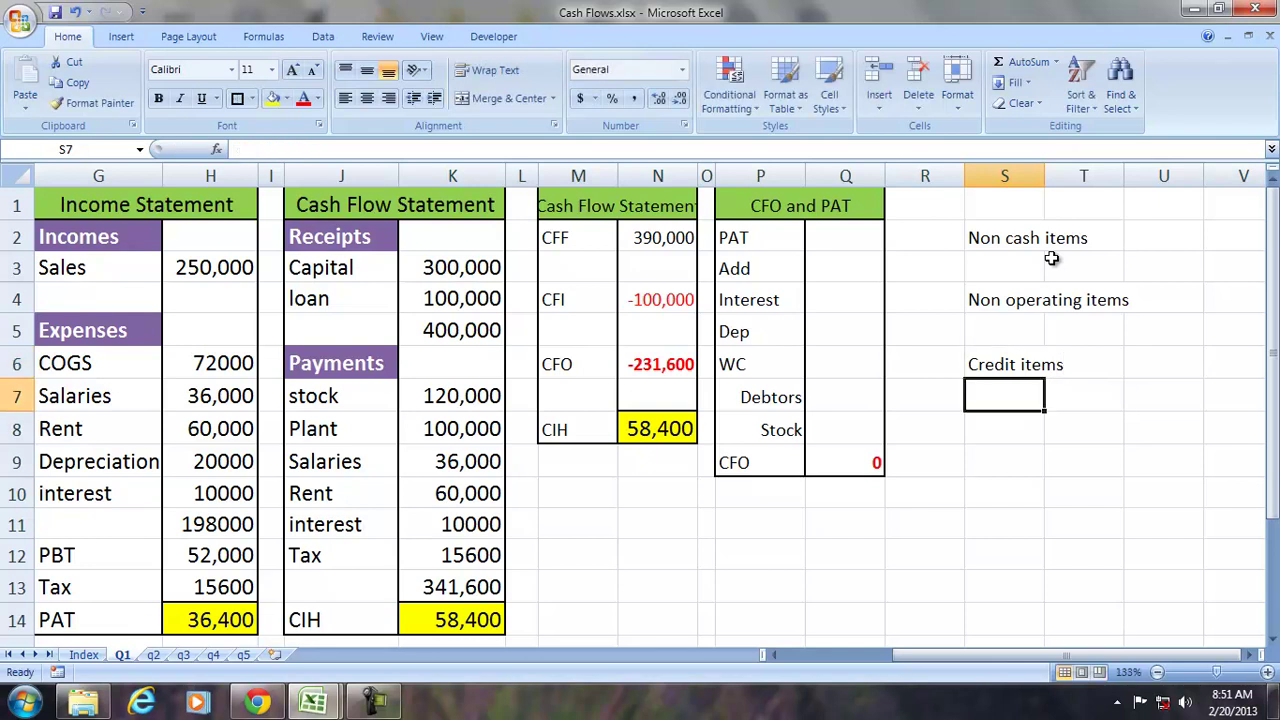
Step: Widen column S to fit its labels and fill S2, S4 and S6 with yellow
{"action": "left_click", "coordinate": [773, 205]}
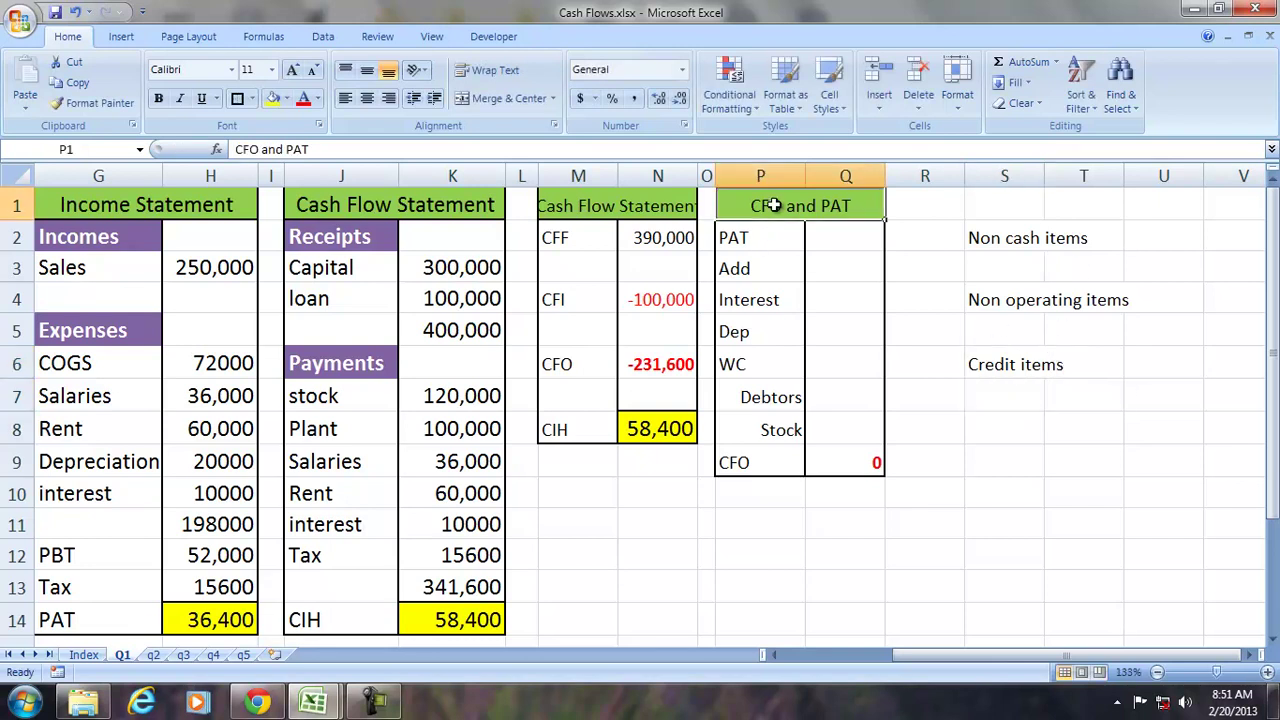
{"action": "left_click", "coordinate": [985, 240]}
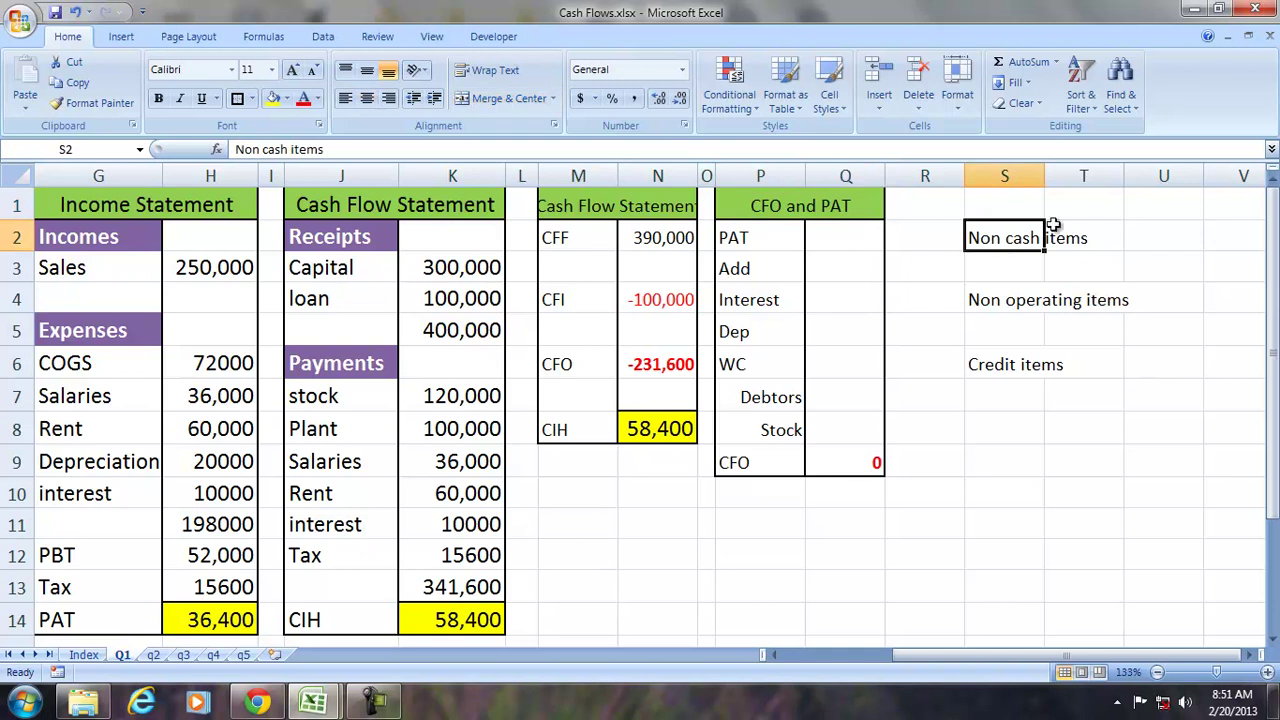
{"action": "left_click_drag", "start_coordinate": [1045, 175], "coordinate": [1137, 175]}
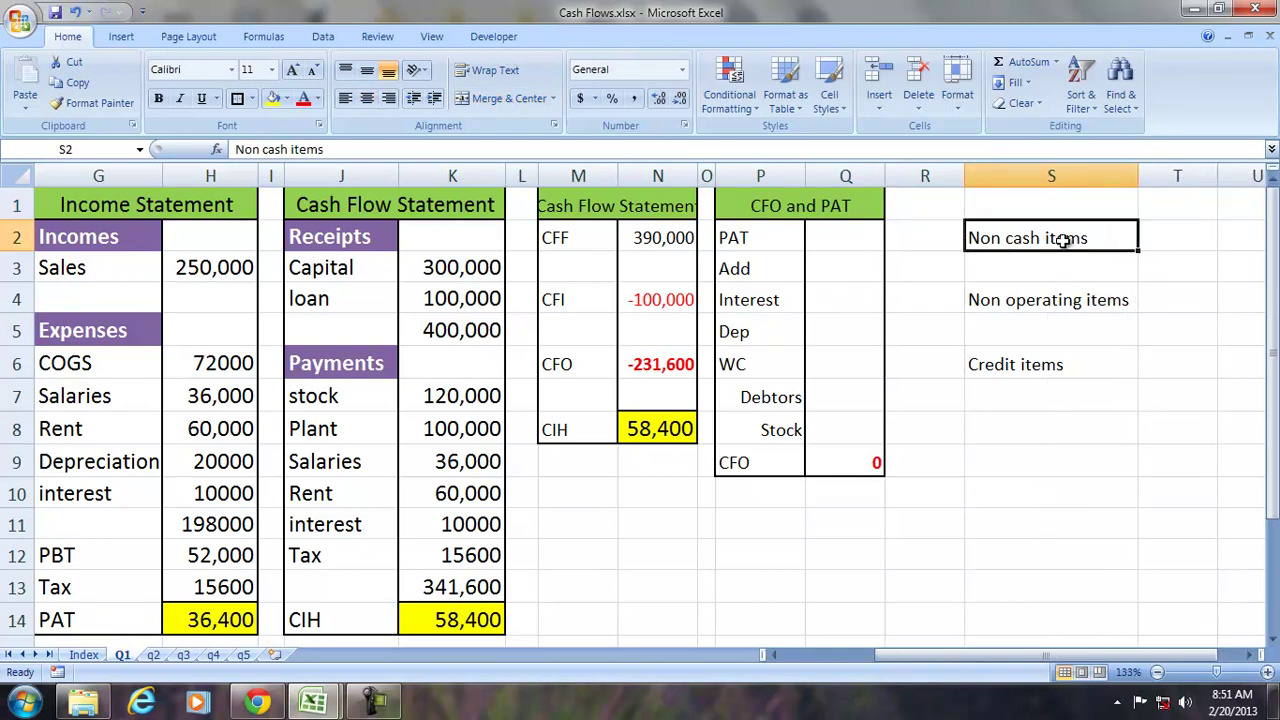
{"action": "left_click", "coordinate": [273, 99]}
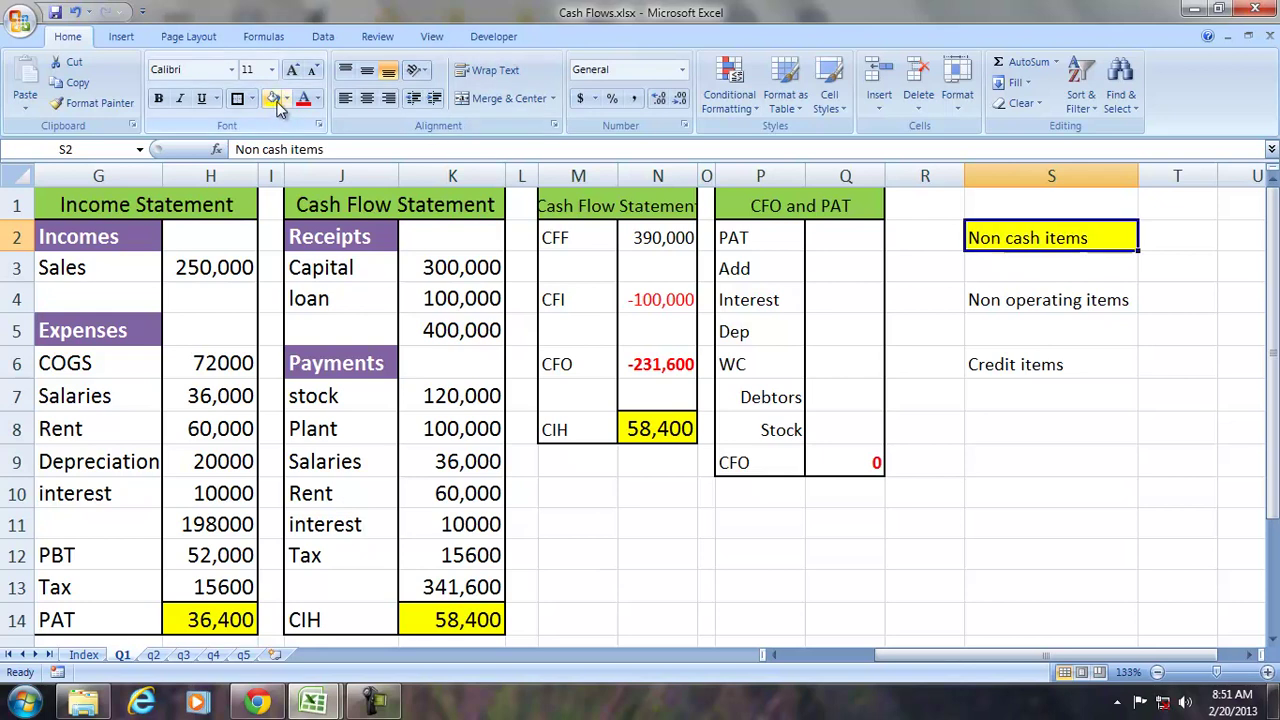
{"action": "left_click", "coordinate": [1010, 305]}
{"action": "left_click", "coordinate": [273, 99]}
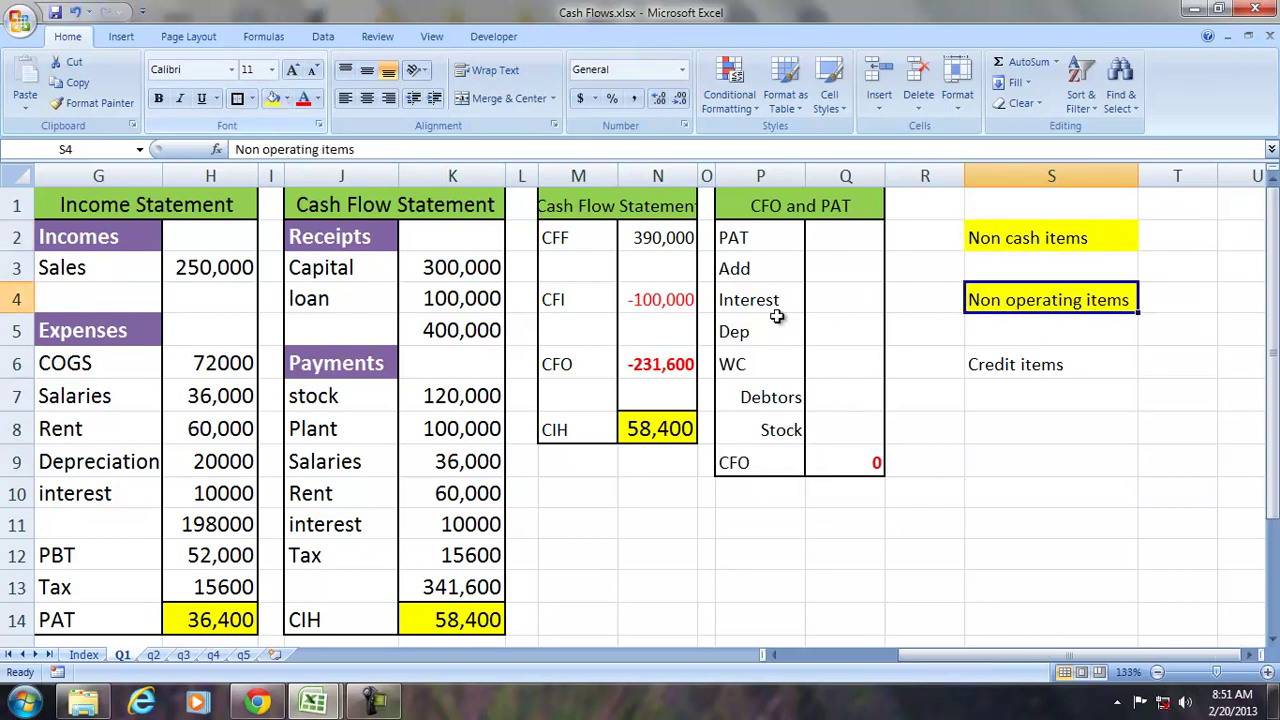
{"action": "left_click", "coordinate": [997, 371]}
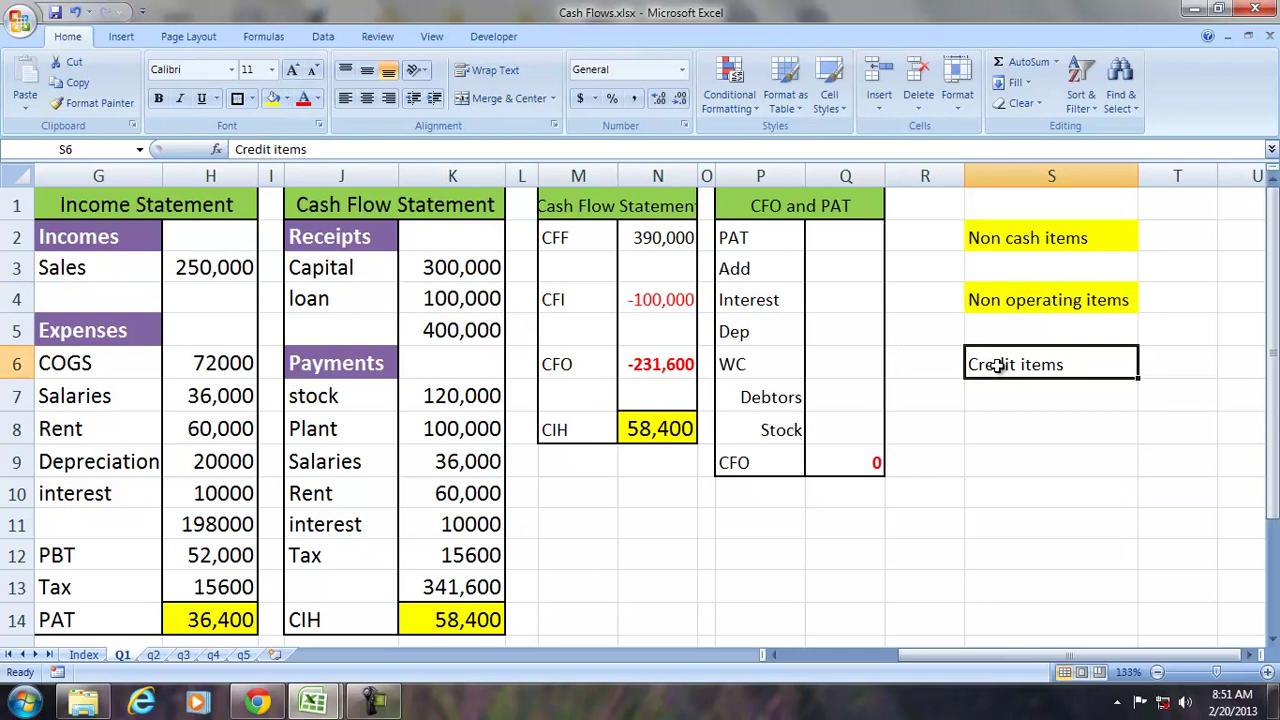
{"action": "left_click", "coordinate": [273, 99]}
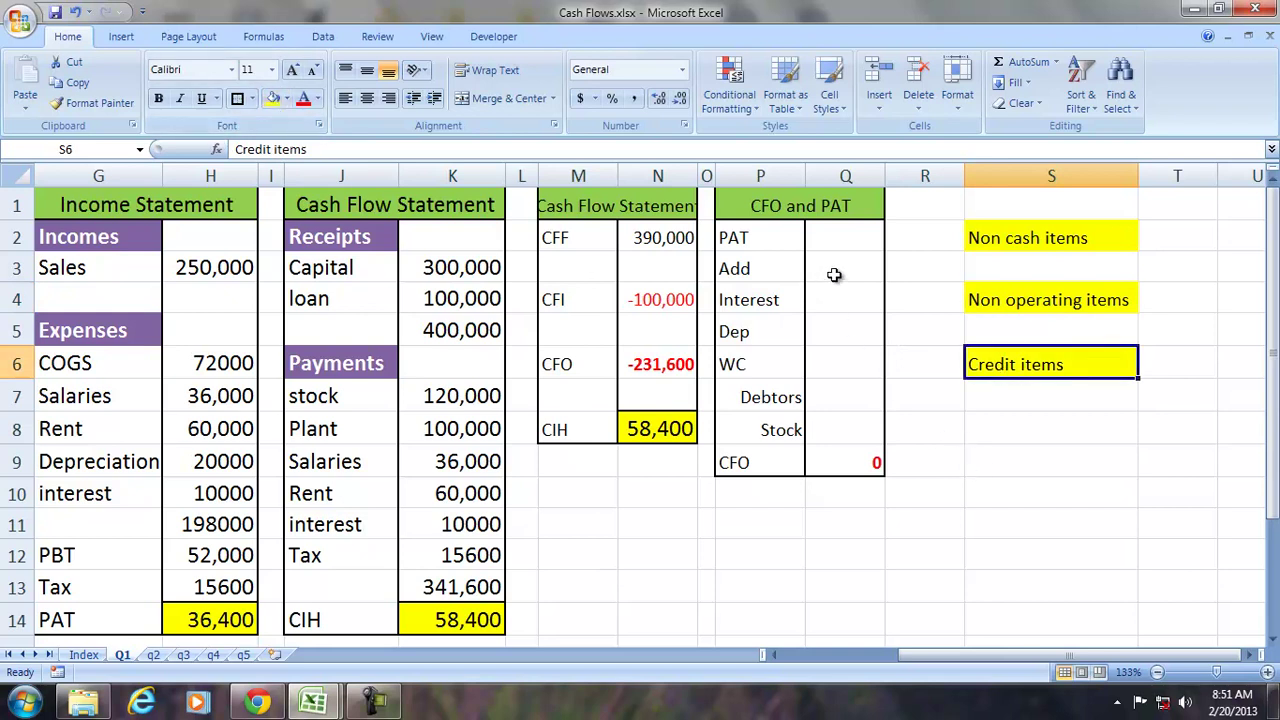
Step: Link PAT in Q2 of the CFO and PAT table to the income statement's PAT with =H14
{"action": "left_click", "coordinate": [829, 240]}
{"action": "type", "text": "="}
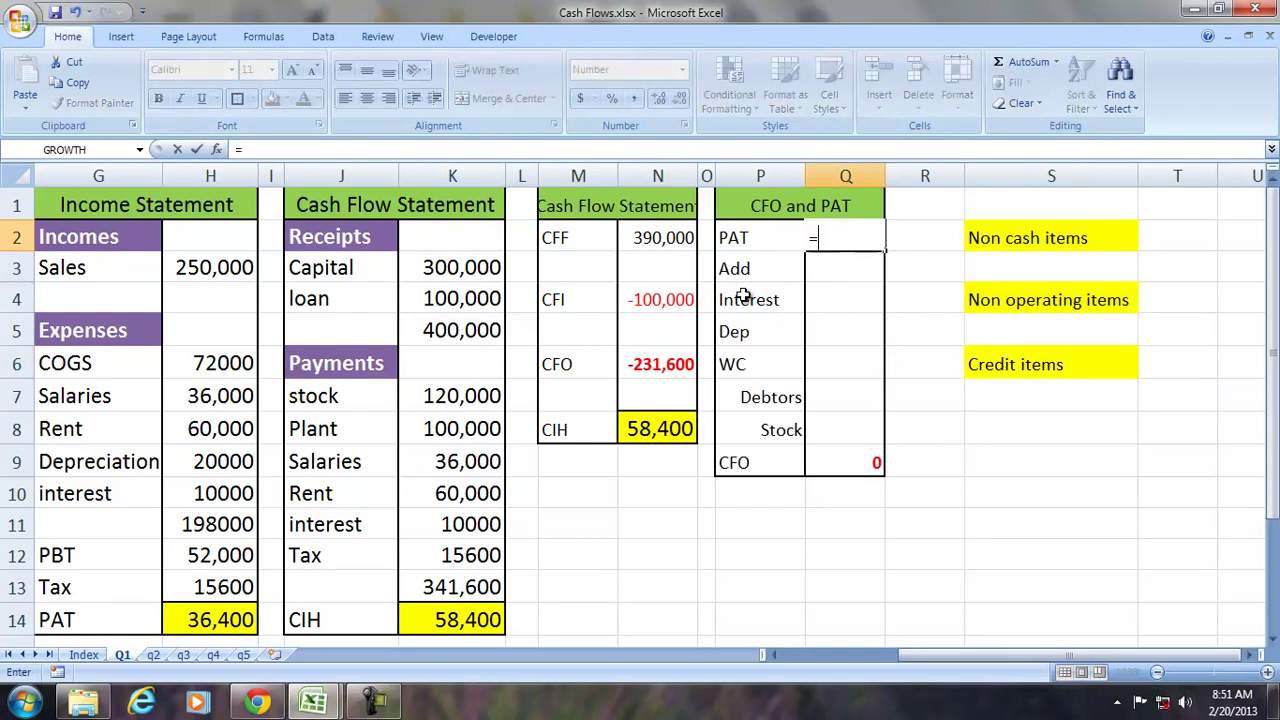
{"action": "left_click", "coordinate": [259, 620]}
{"action": "key", "text": "Return"}
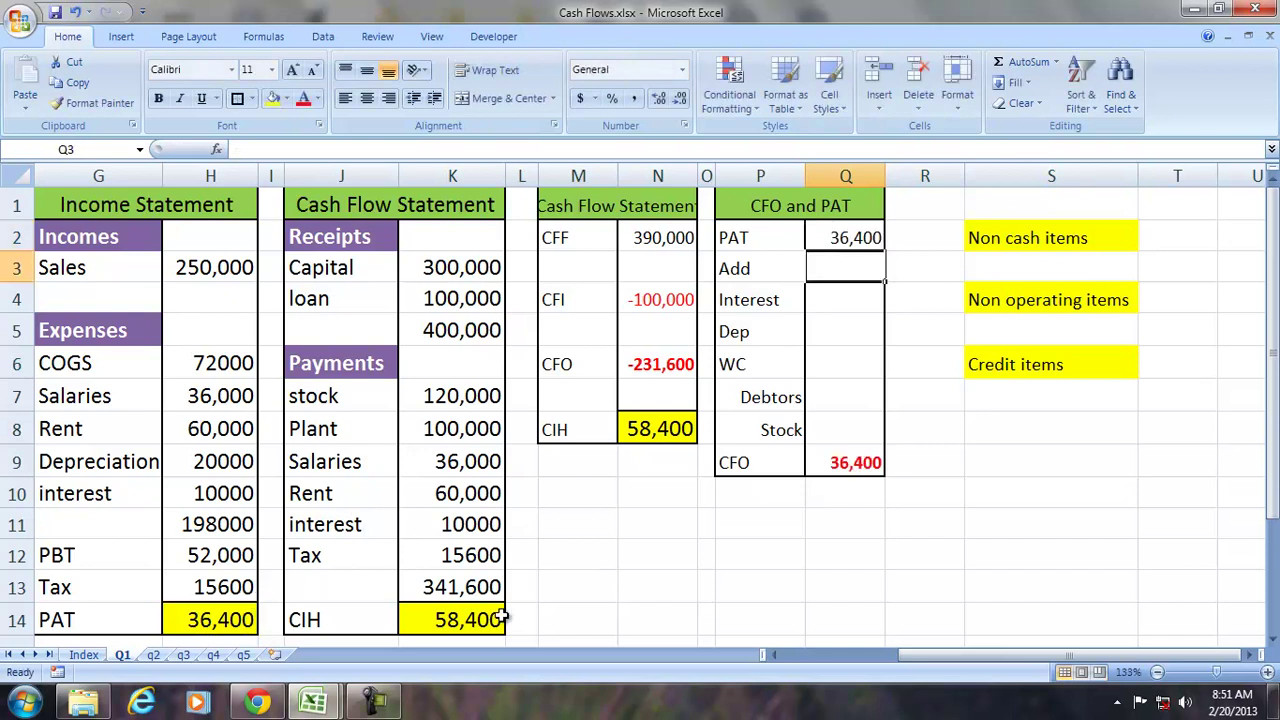
Step: Add back interest in Q4 with =H10 and depreciation in Q5 with =H9 from the income statement
{"action": "left_click", "coordinate": [836, 298]}
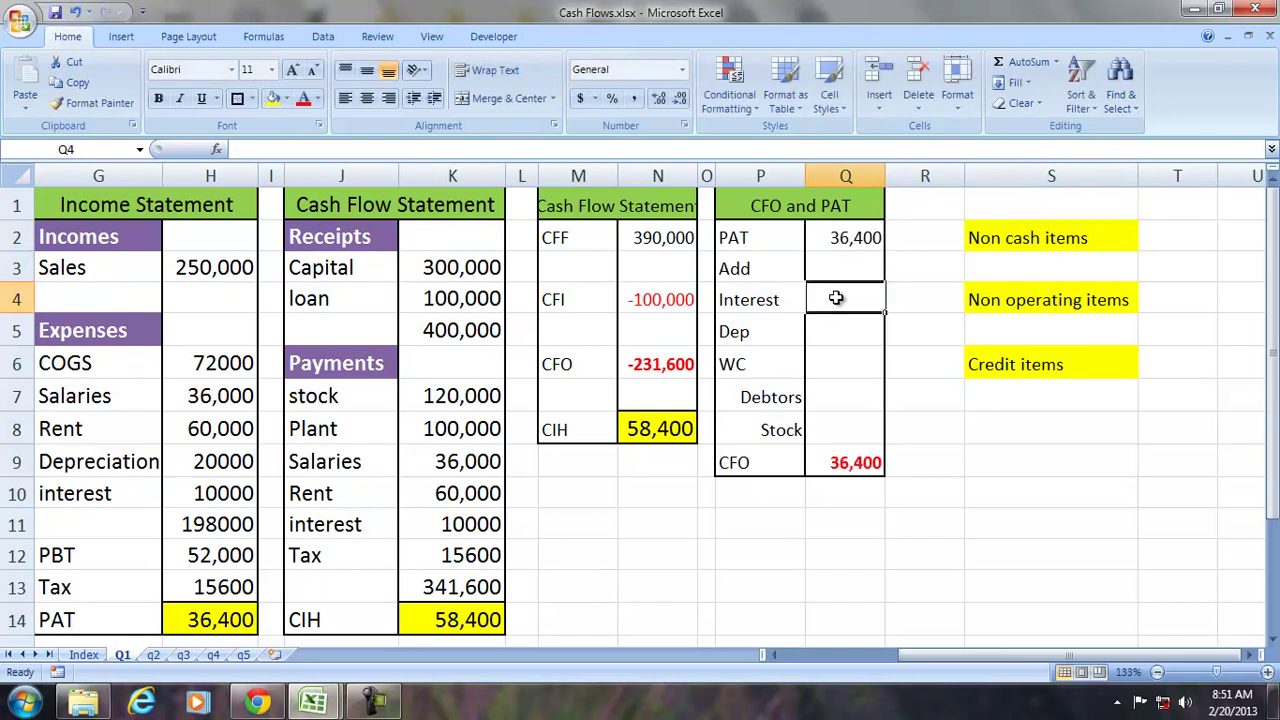
{"action": "type", "text": "="}
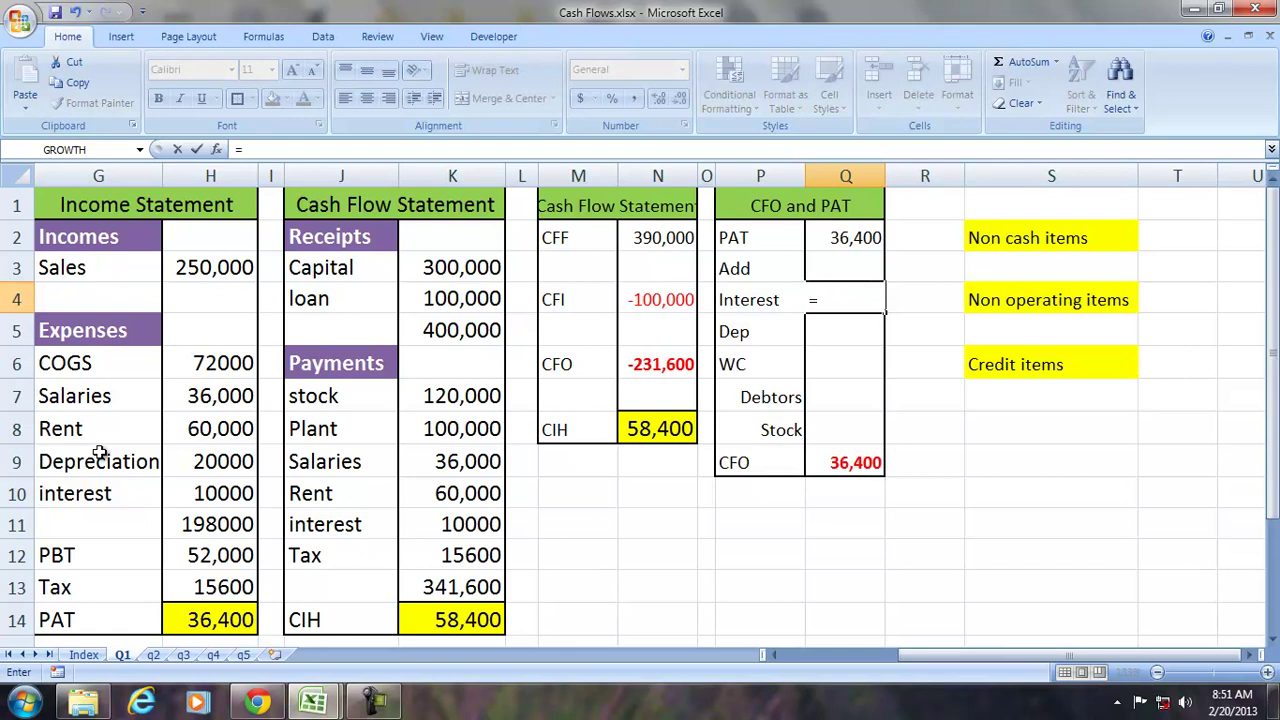
{"action": "left_click", "coordinate": [222, 487]}
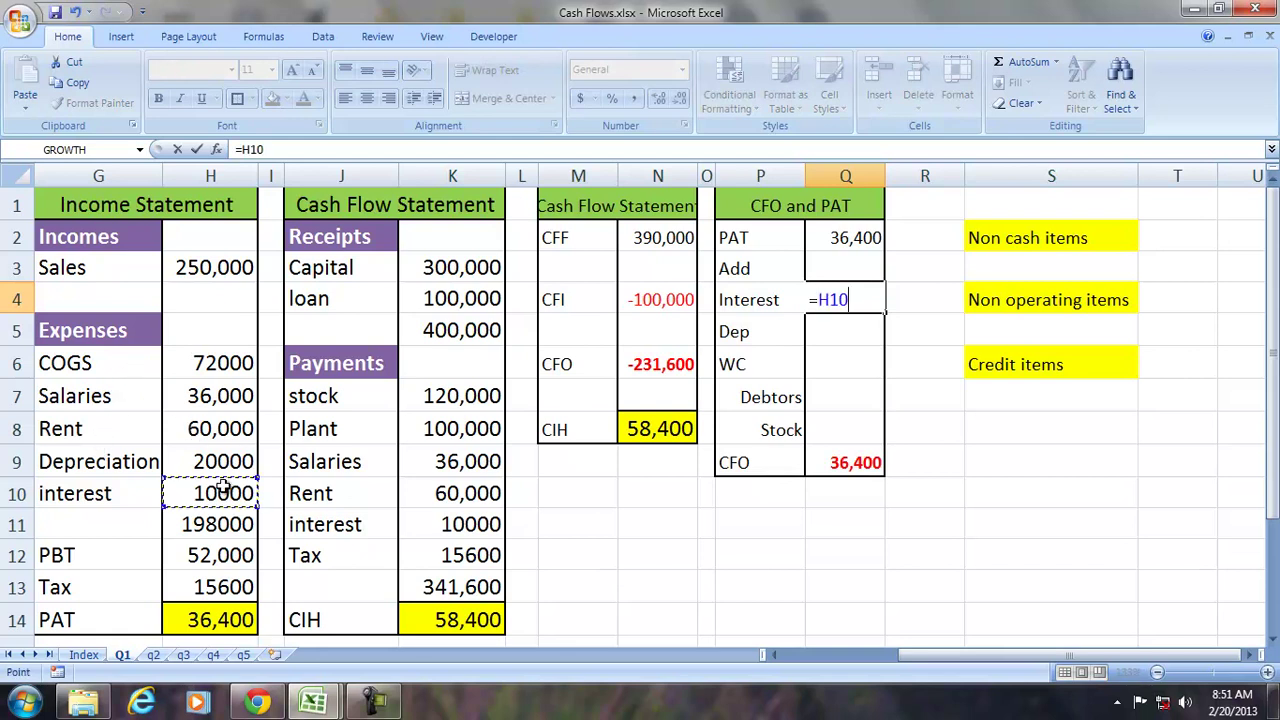
{"action": "key", "text": "Return"}
{"action": "type", "text": "="}
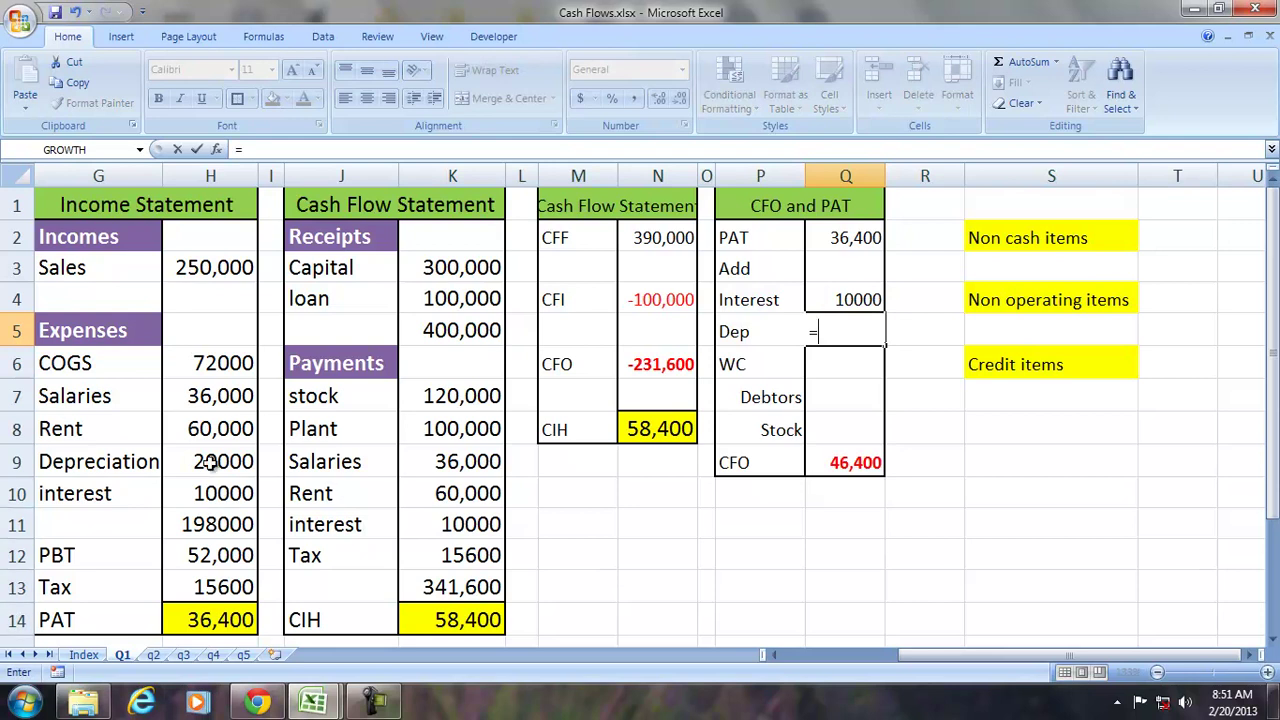
{"action": "left_click", "coordinate": [193, 461]}
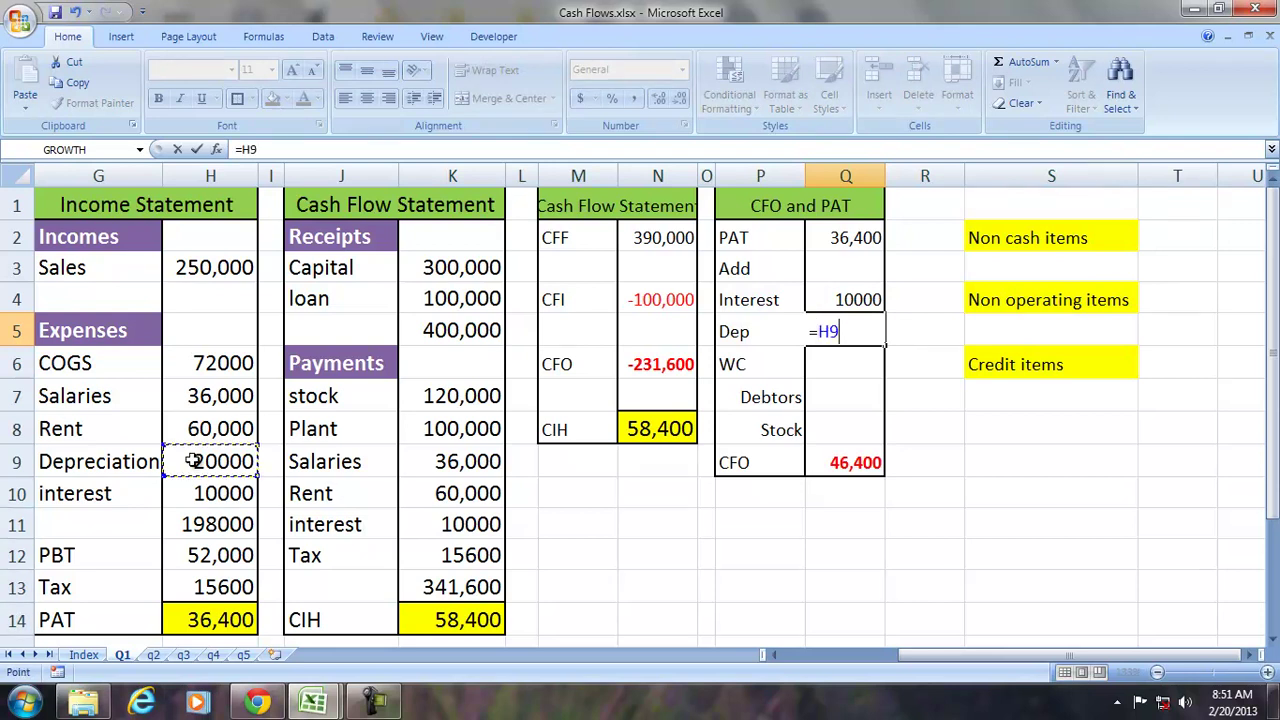
{"action": "key", "text": "Return"}
{"action": "key", "text": "Return"}
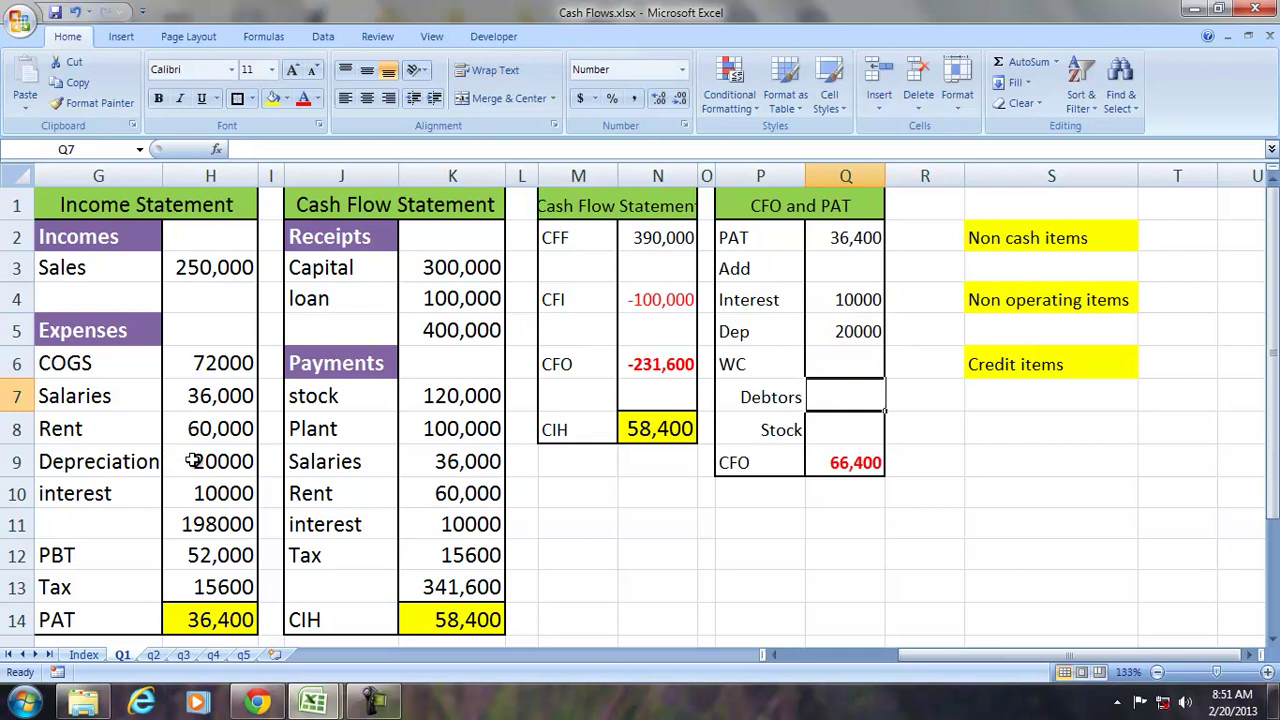
Step: Deduct the balance sheet's debtors in Q7 with =-E11
{"action": "type", "text": "="}
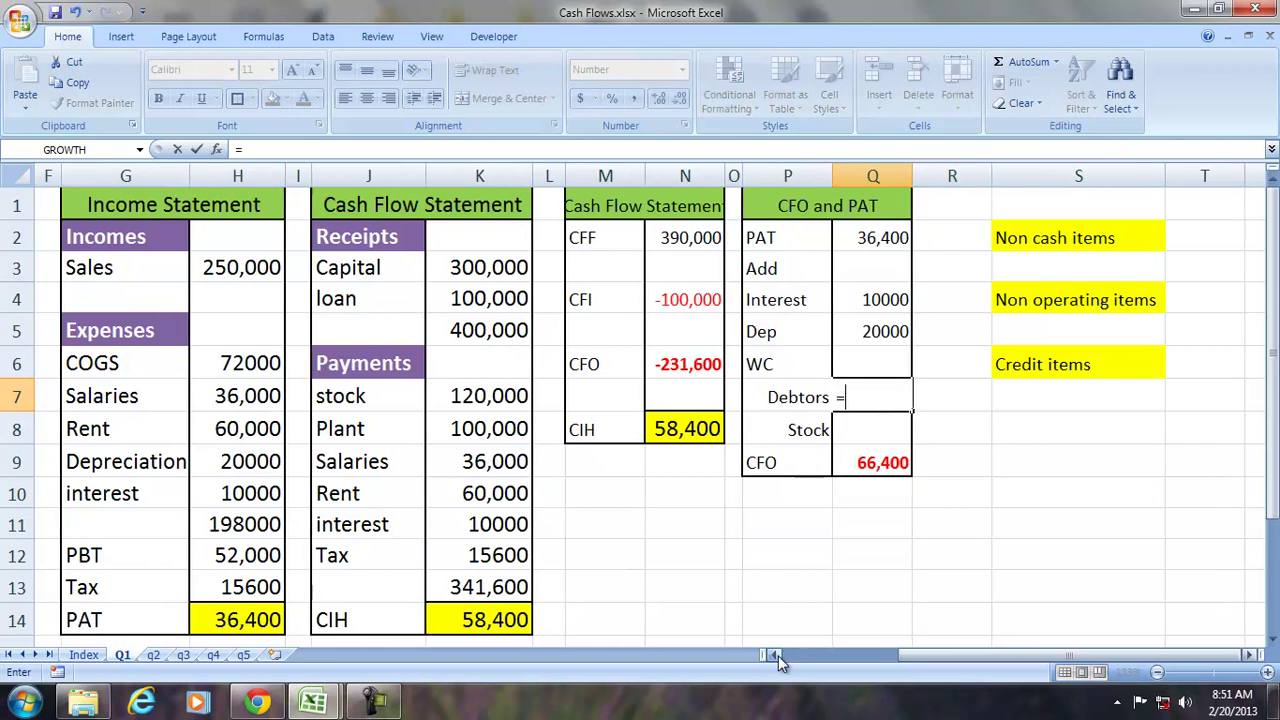
{"action": "left_click", "coordinate": [778, 655]}
{"action": "left_click", "coordinate": [778, 655]}
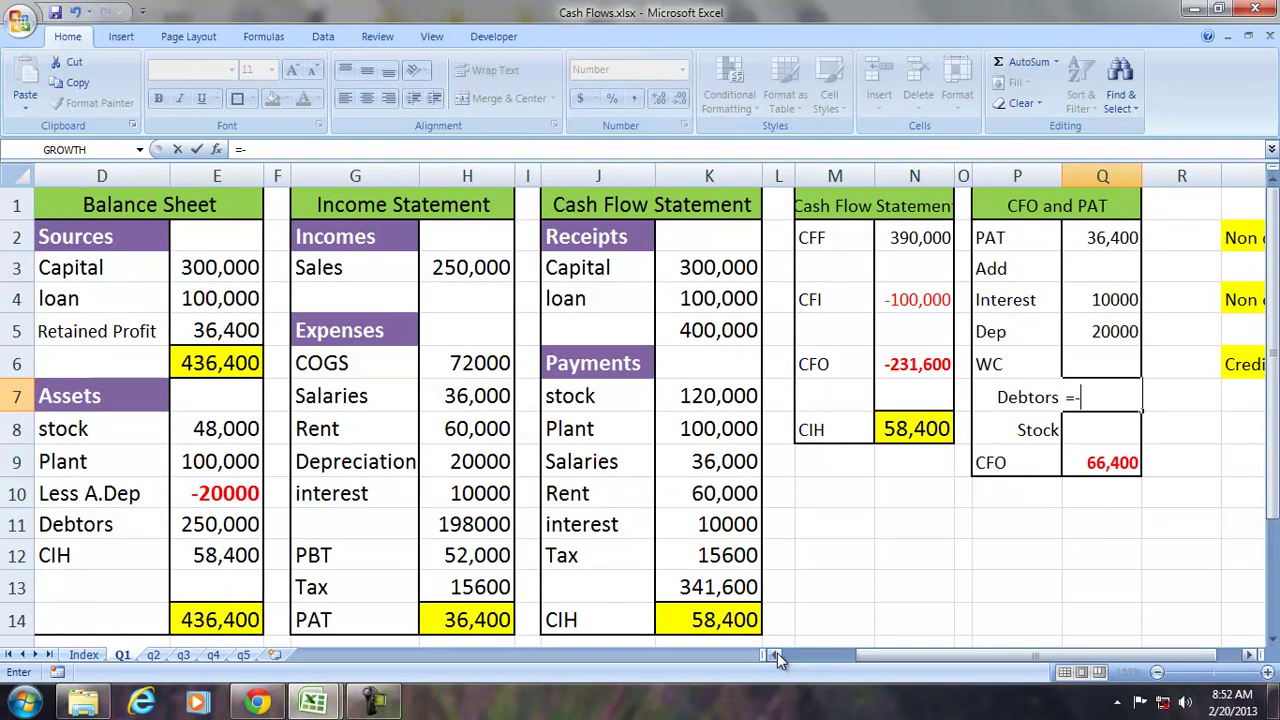
{"action": "type", "text": "-"}
{"action": "left_click", "coordinate": [207, 530]}
{"action": "key", "text": "Return"}
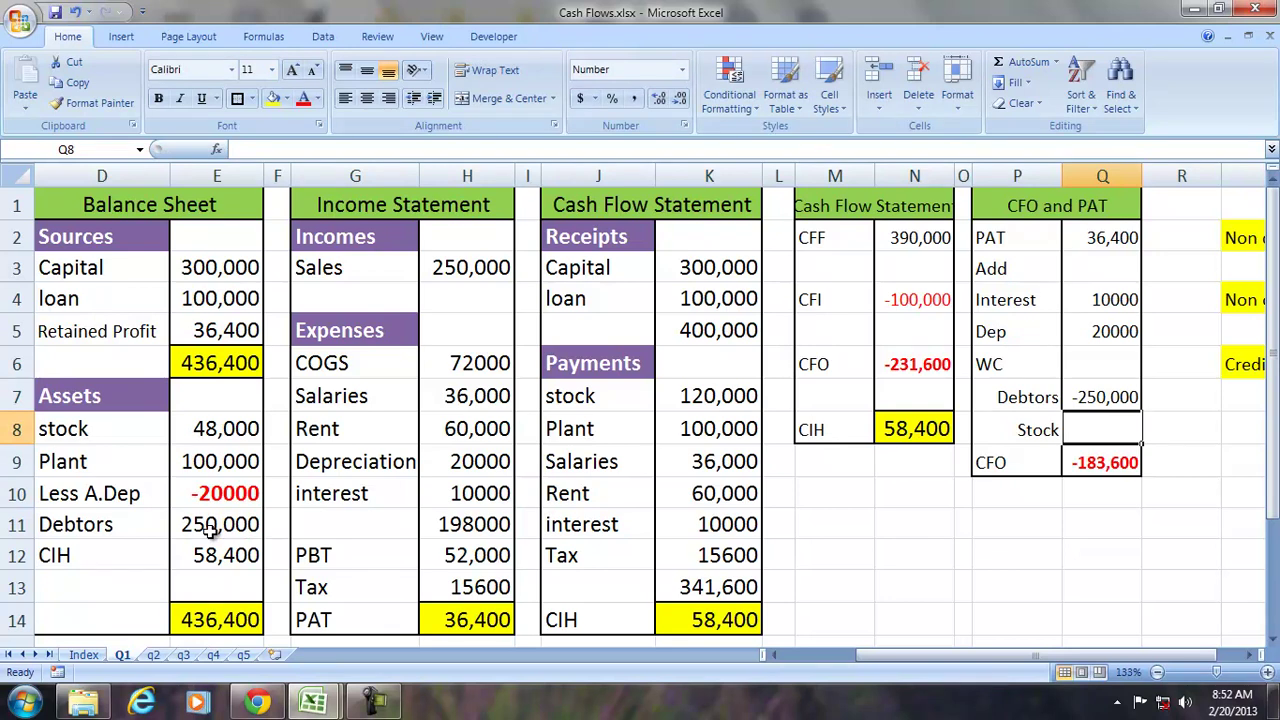
Step: Deduct the balance sheet's stock in Q8 with -E8 and compare the CFO amounts in N6 and Q9
{"action": "type", "text": "-"}
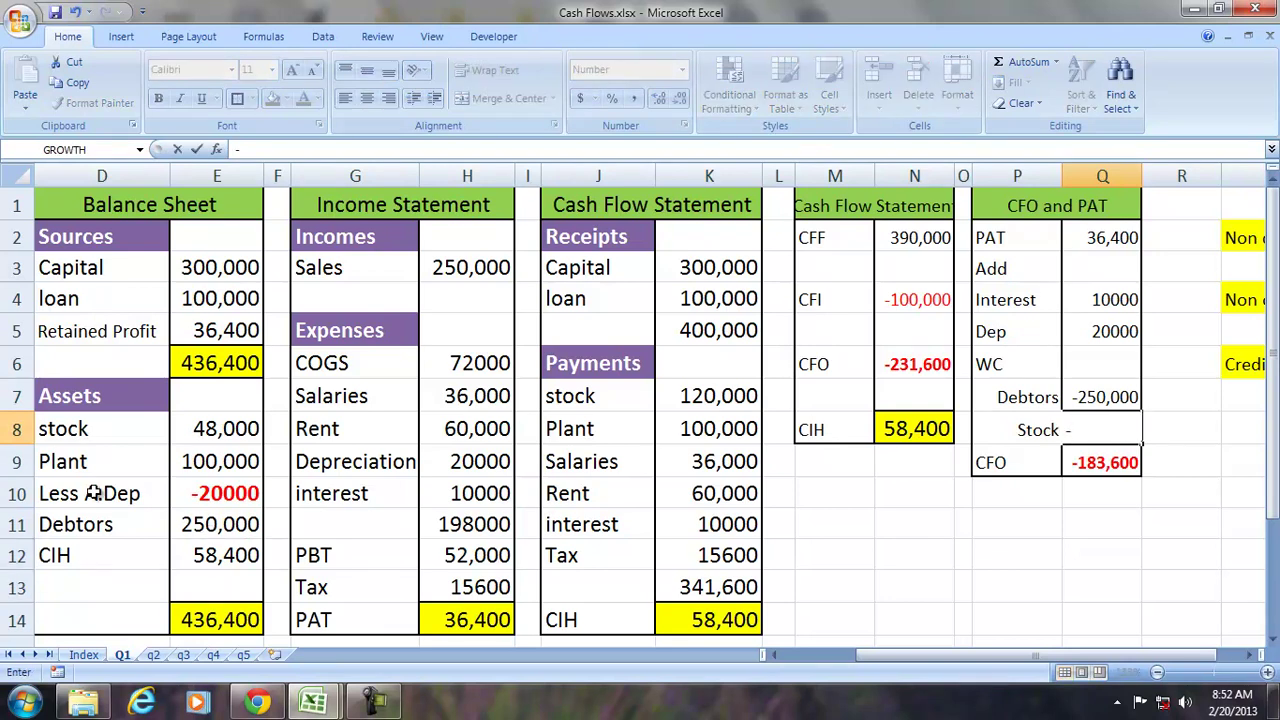
{"action": "left_click", "coordinate": [228, 428]}
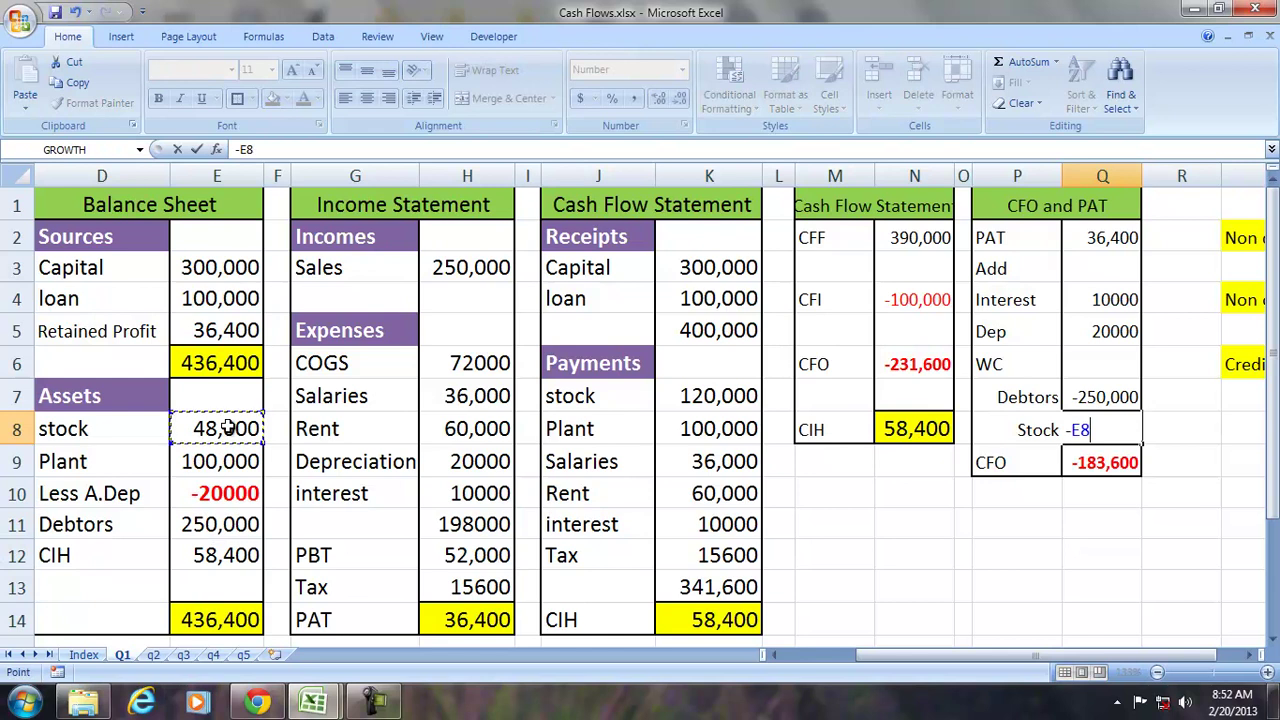
{"action": "key", "text": "Return"}
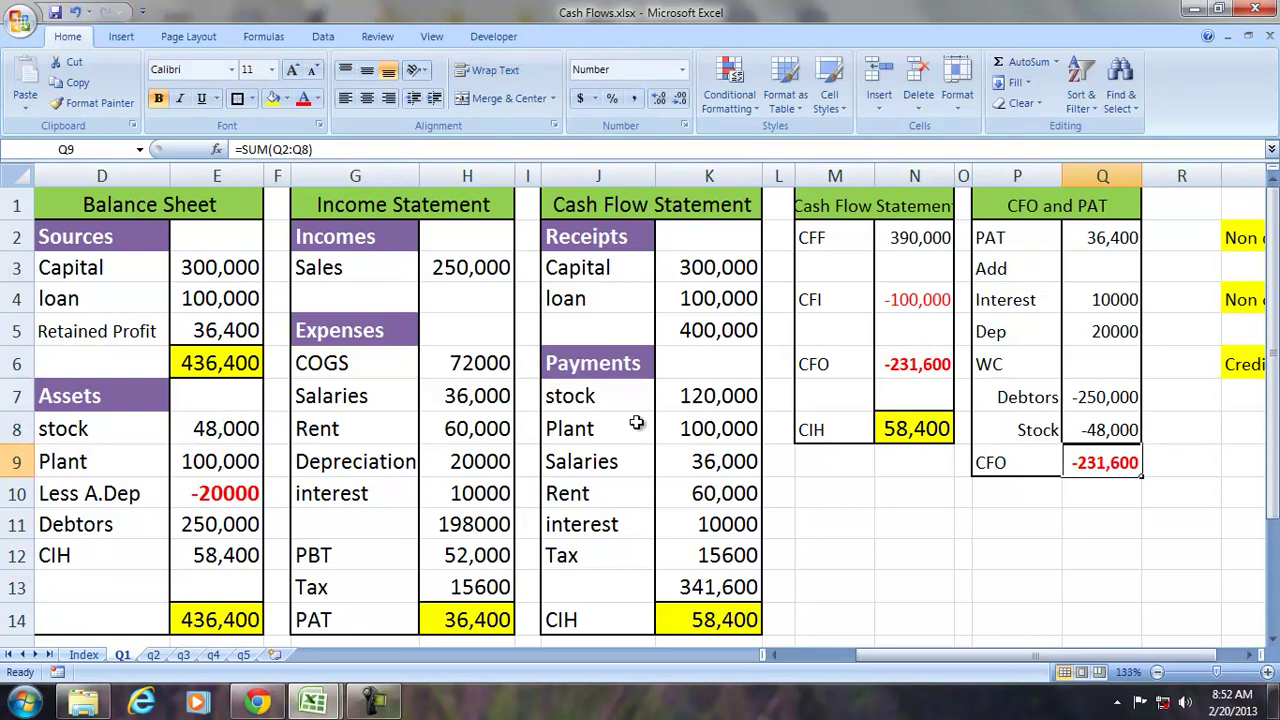
{"action": "left_click", "coordinate": [922, 364]}
{"action": "left_click", "coordinate": [1110, 468]}
Step: Link the non cash items in S3 to depreciation with =Q5 and the non operating items in S5 to interest with =Q4
{"action": "left_click_drag", "start_coordinate": [1100, 655], "coordinate": [1123, 653]}
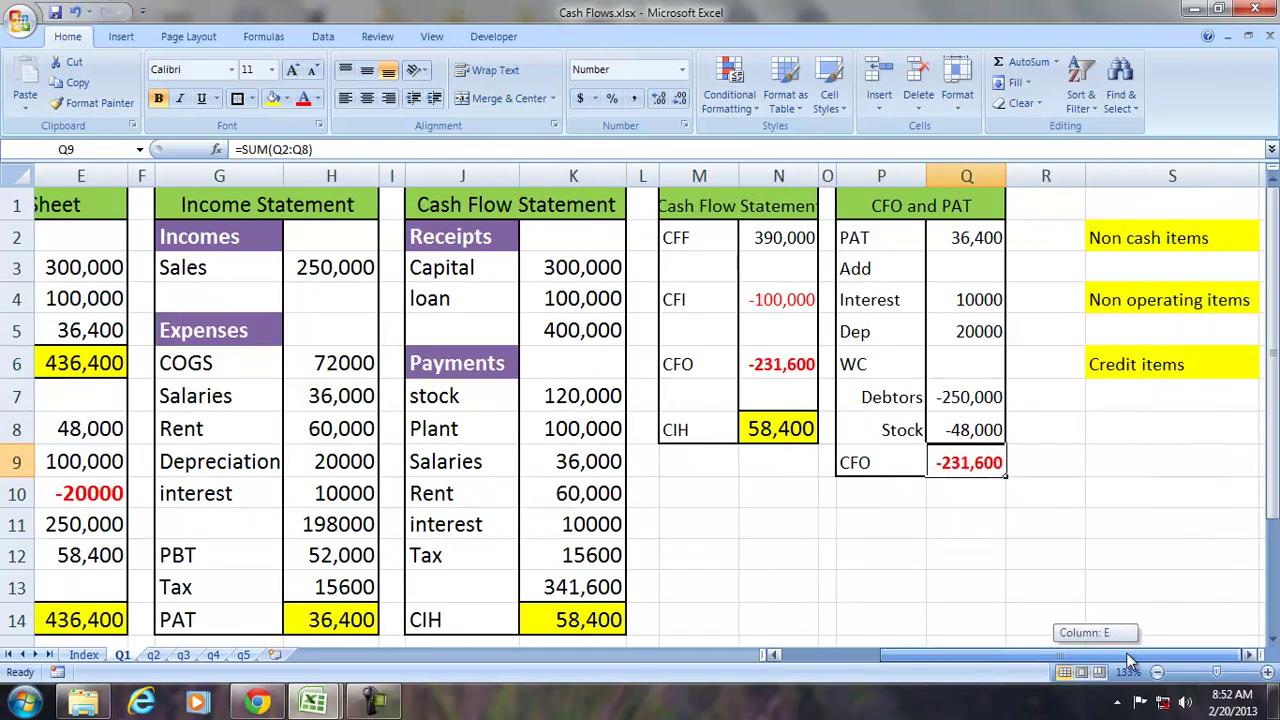
{"action": "left_click", "coordinate": [1145, 268]}
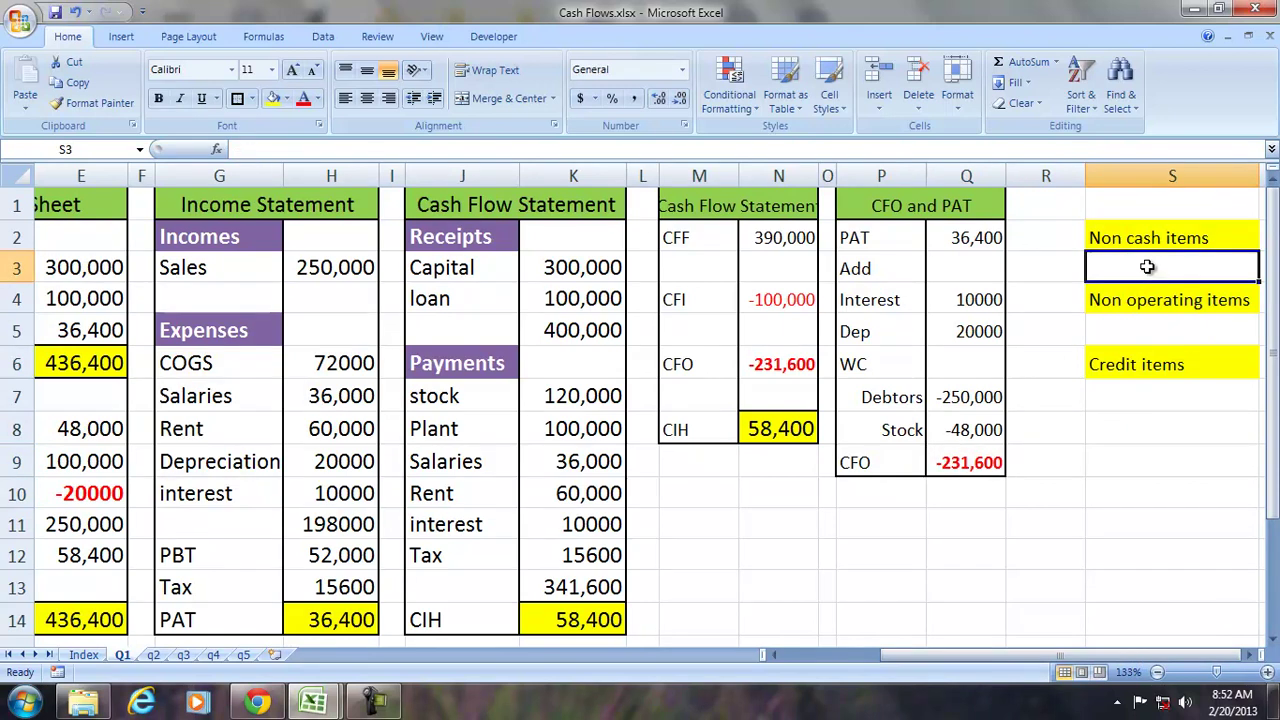
{"action": "type", "text": "="}
{"action": "left_click", "coordinate": [979, 331]}
{"action": "key", "text": "Return"}
{"action": "key", "text": "Down"}
{"action": "type", "text": "="}
{"action": "left_click", "coordinate": [977, 302]}
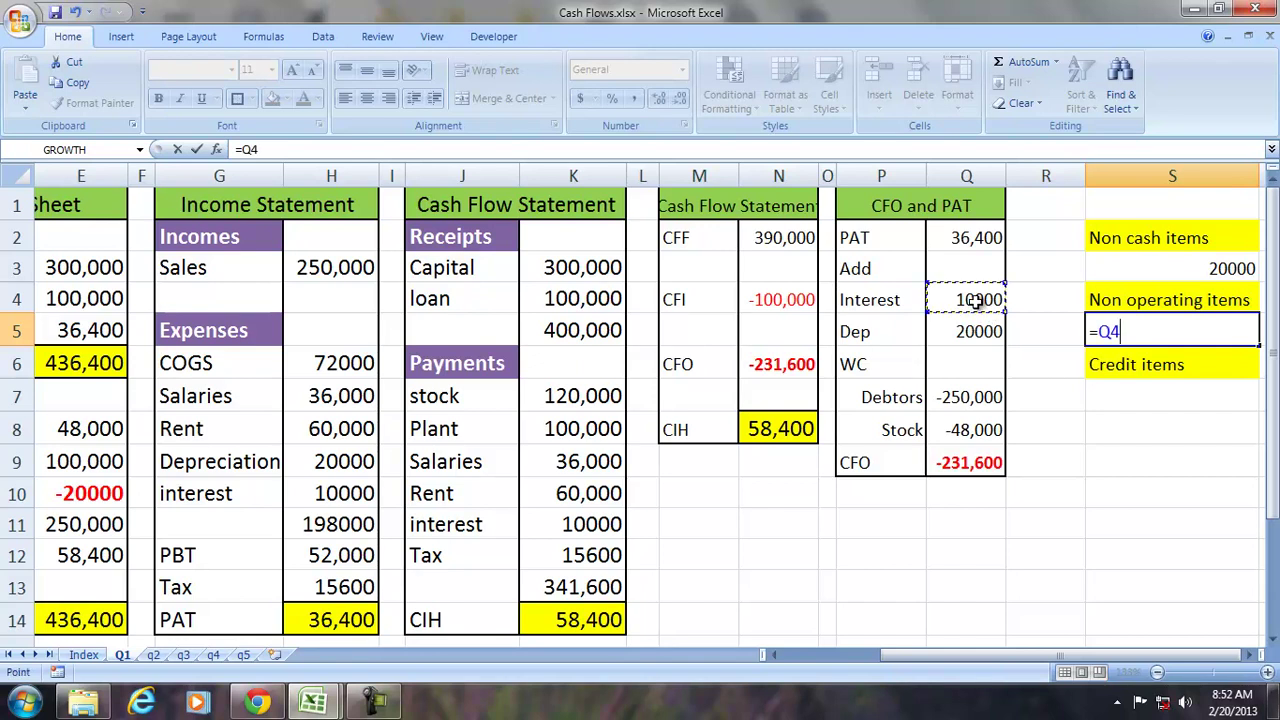
{"action": "key", "text": "Return"}
Step: Combine debtors and stock under the credit items label in S7 with =Q7+Q8
{"action": "key", "text": "Down"}
{"action": "type", "text": "="}
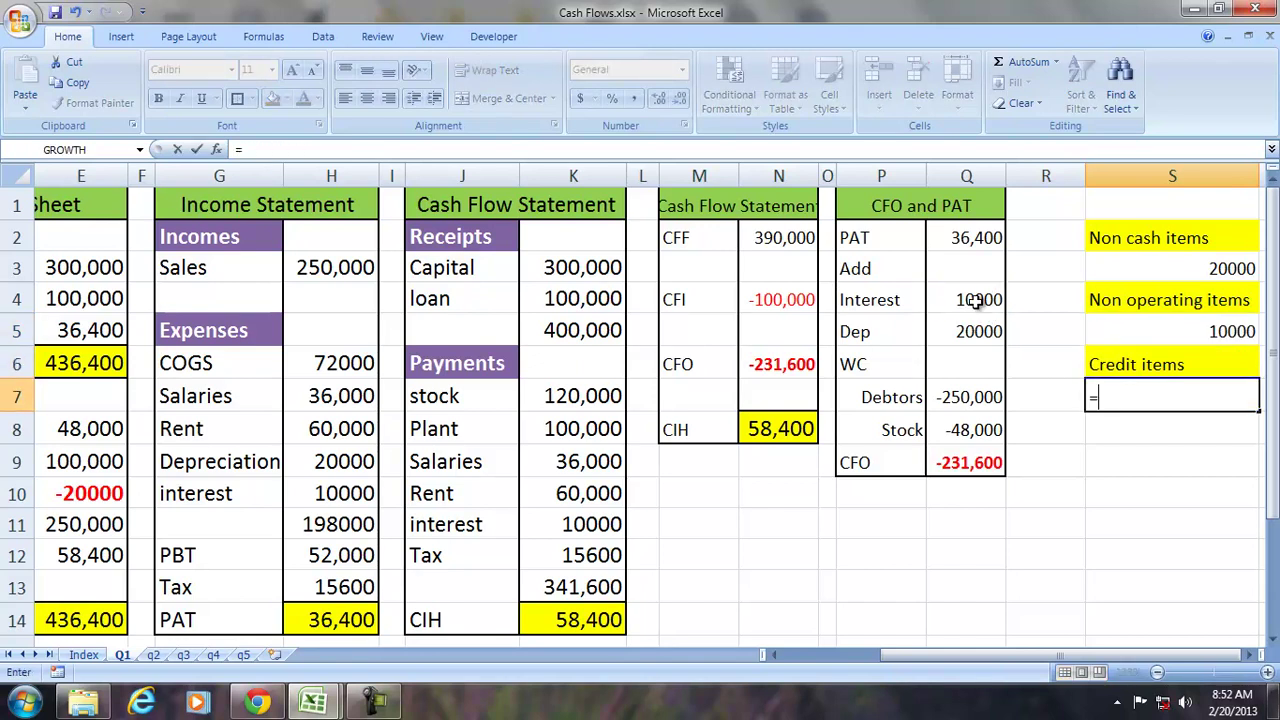
{"action": "left_click", "coordinate": [964, 388]}
{"action": "type", "text": "+"}
{"action": "left_click", "coordinate": [955, 424]}
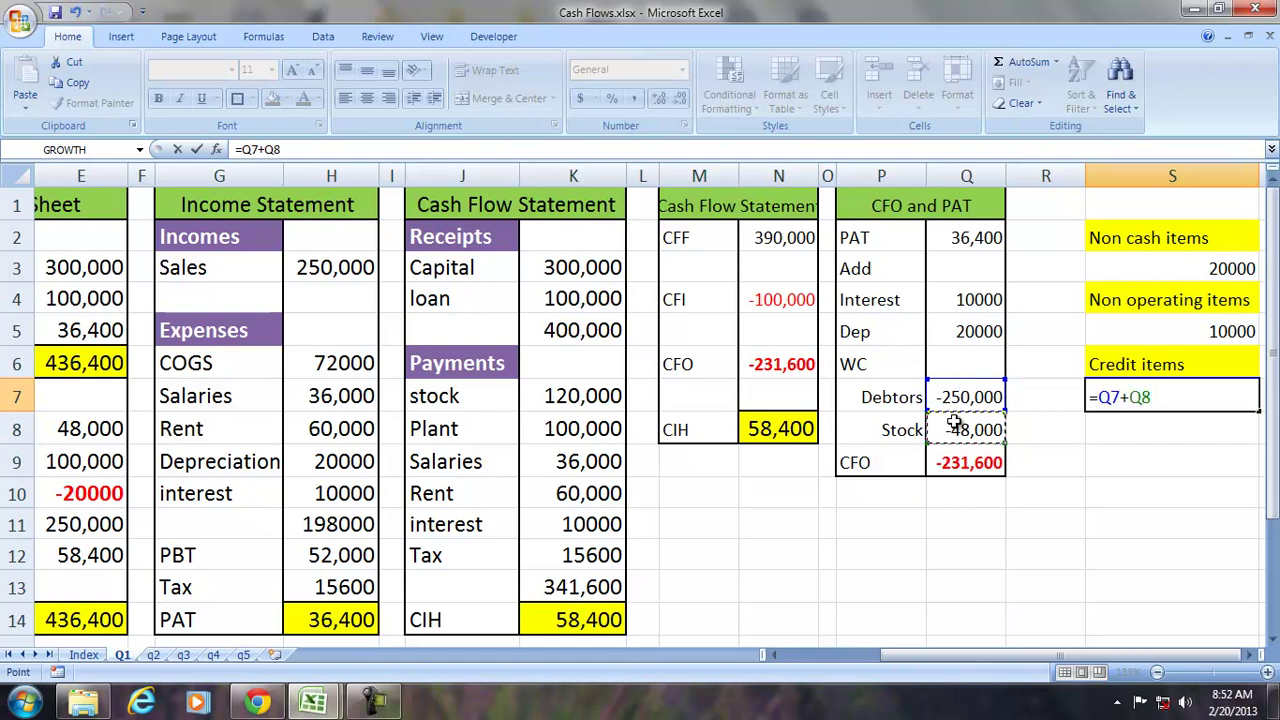
{"action": "key", "text": "Return"}
Step: Reword the label in S6 to Working Capital items
{"action": "left_click", "coordinate": [1135, 360]}
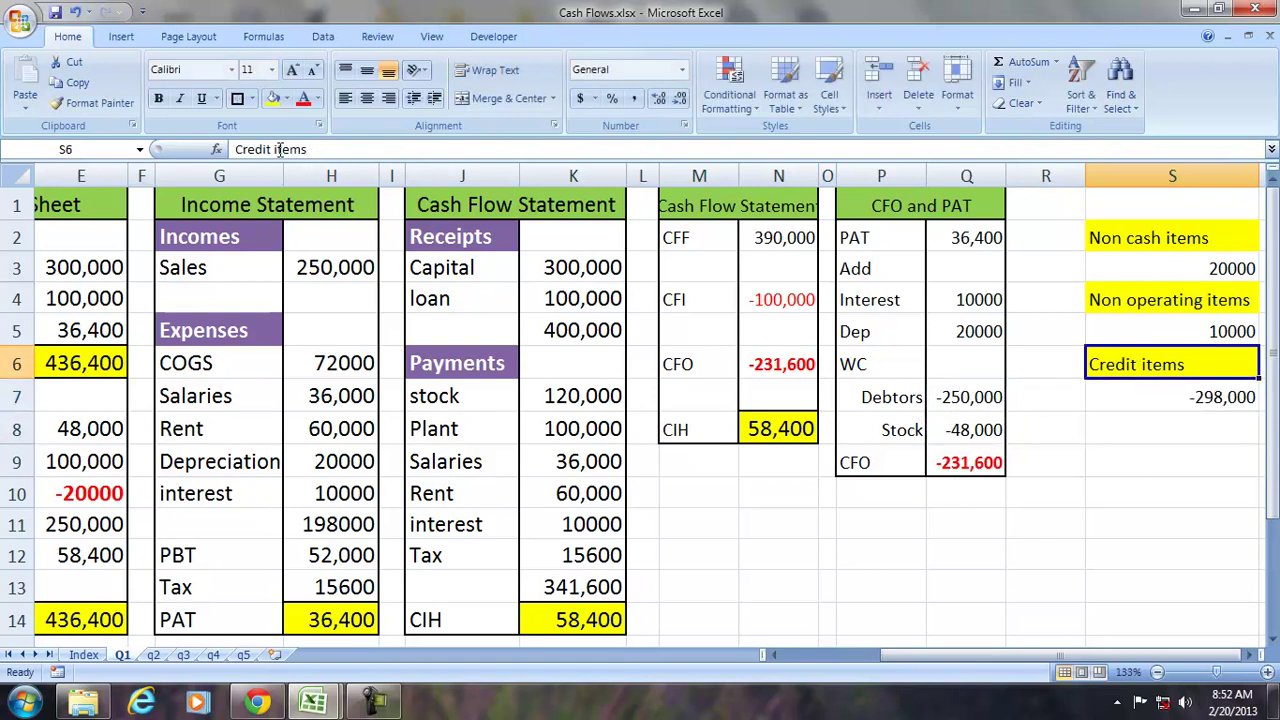
{"action": "left_click_drag", "start_coordinate": [272, 149], "coordinate": [233, 149]}
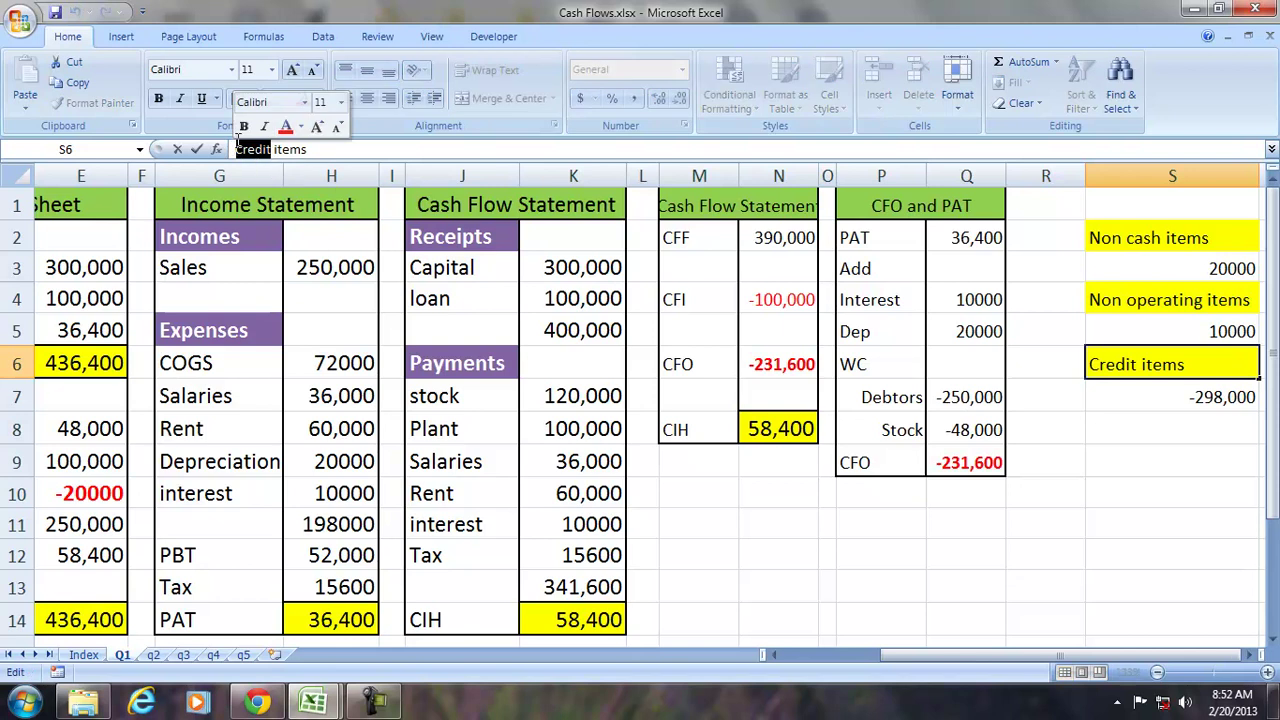
{"action": "type", "text": "Worki"}
{"action": "type", "text": "ng Ca"}
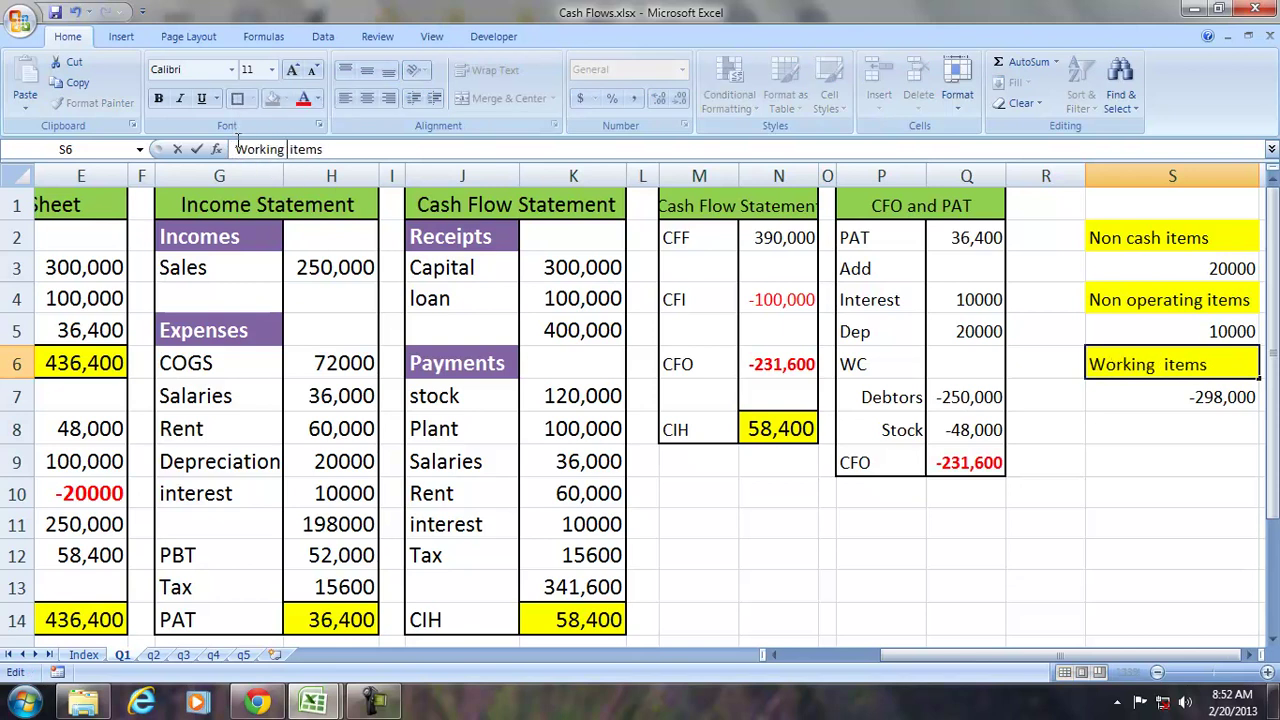
{"action": "type", "text": "pital"}
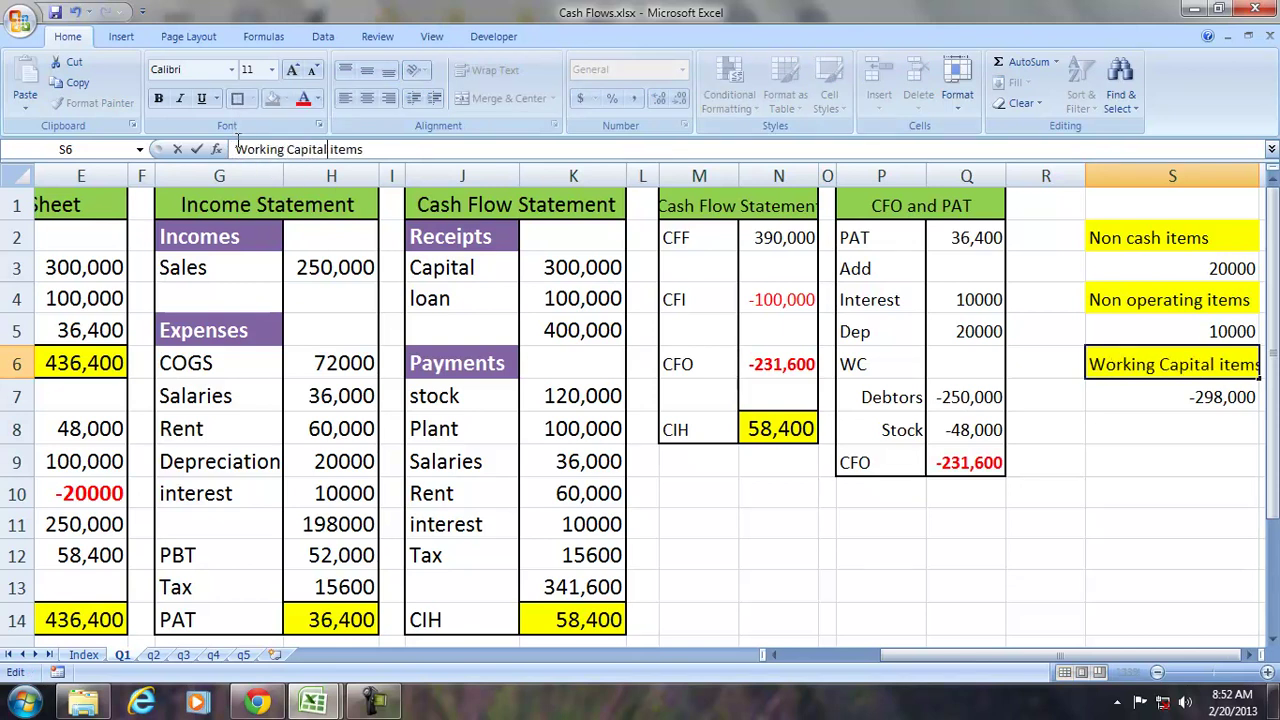
{"action": "key", "text": "Return"}
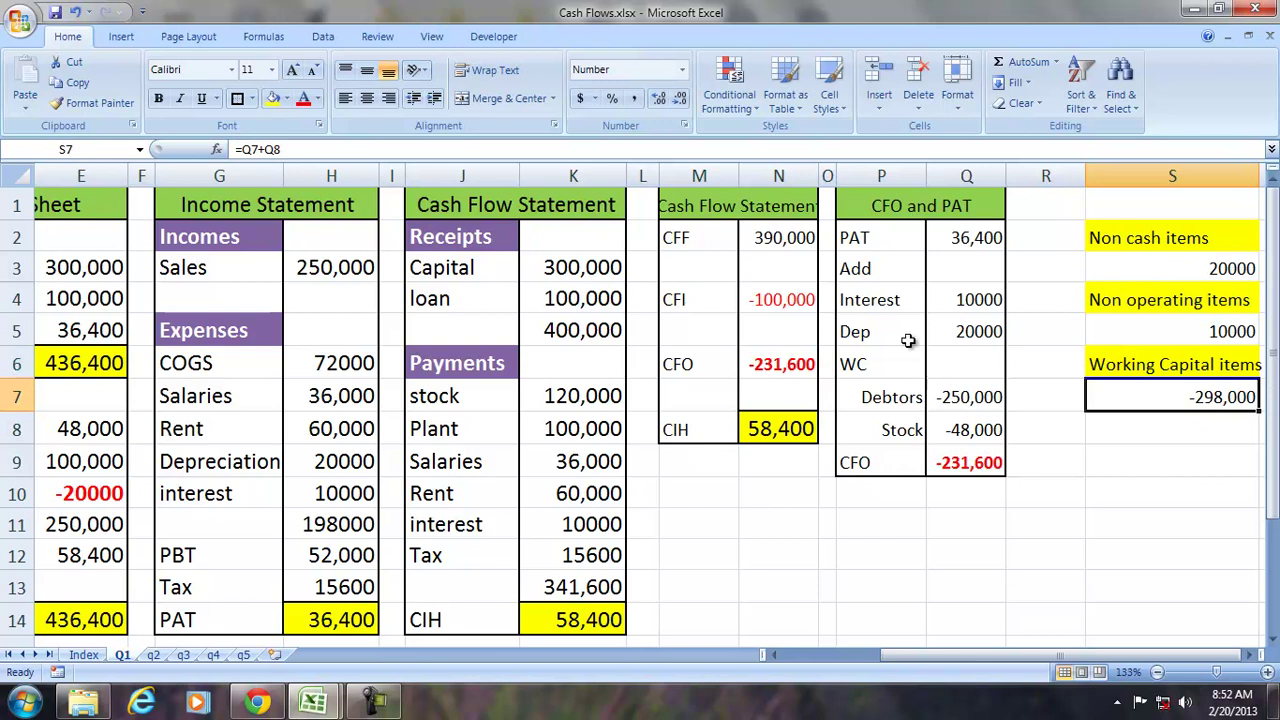
Step: Review the Exercise 1 statements, the CFF, CFI and CFO split, and the CFO and PAT reconciliation
{"action": "left_click", "coordinate": [893, 207]}
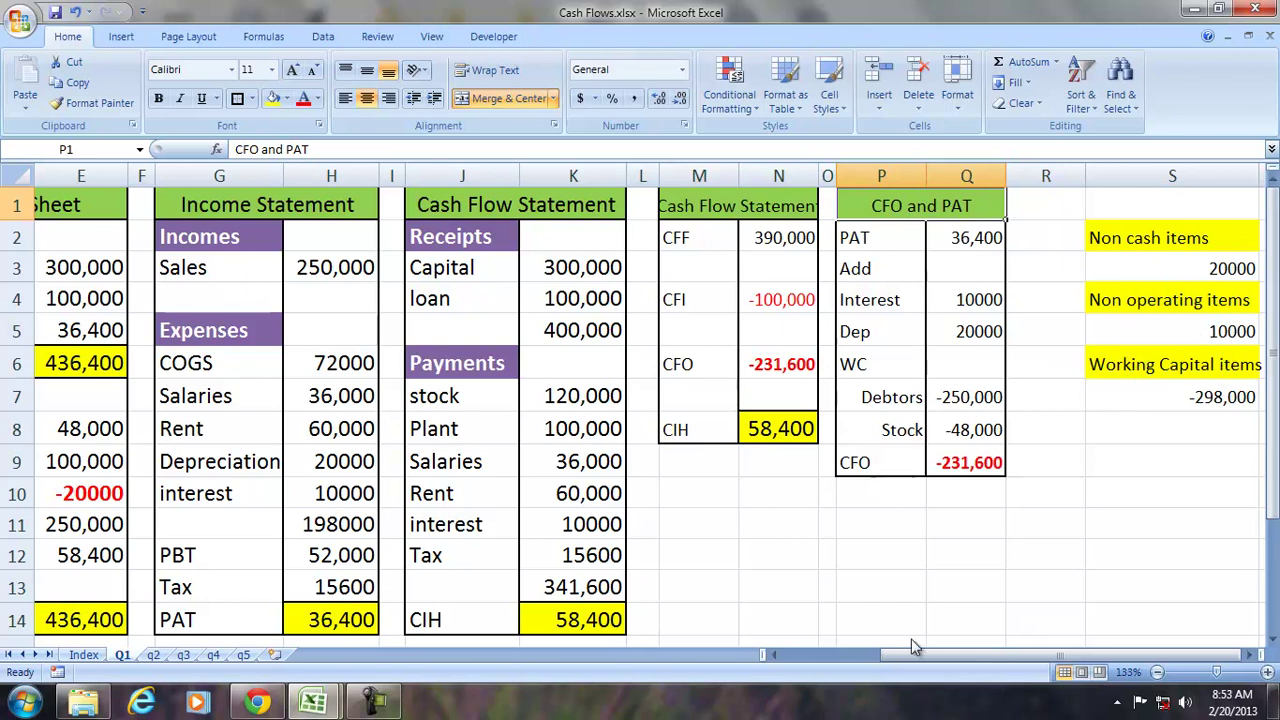
{"action": "left_click_drag", "start_coordinate": [927, 657], "coordinate": [831, 665]}
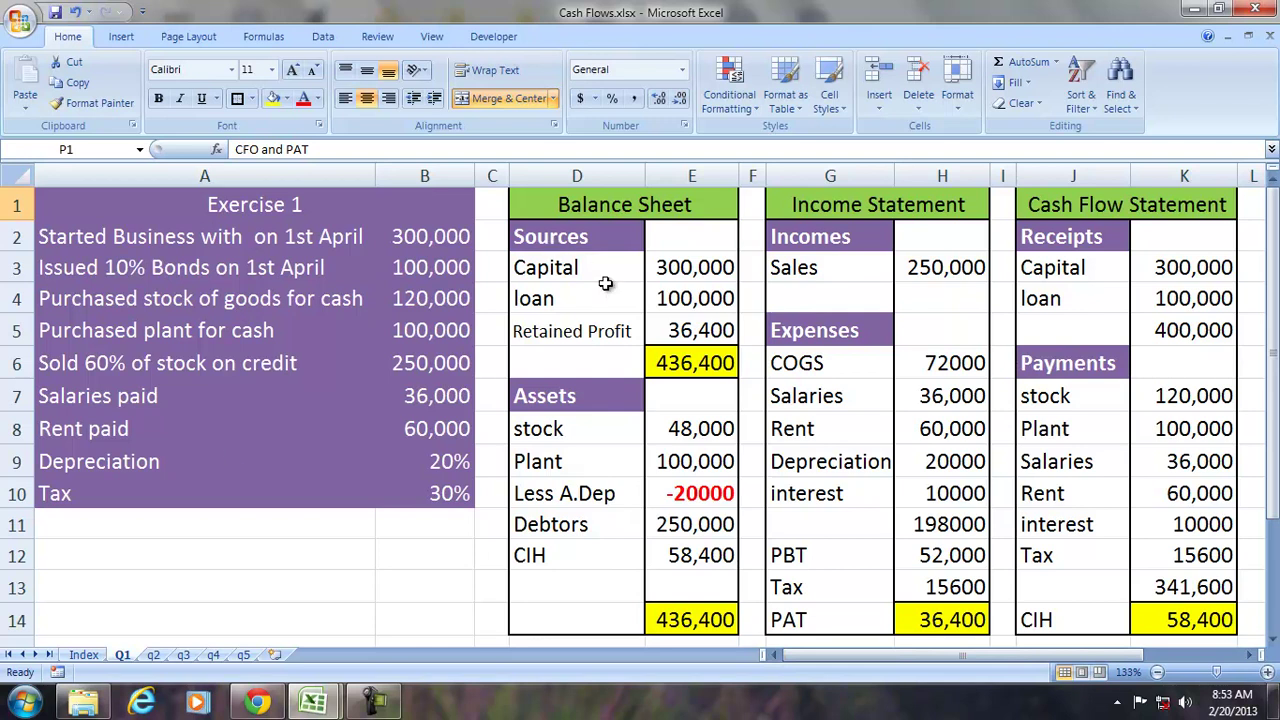
{"action": "left_click_drag", "start_coordinate": [1011, 657], "coordinate": [1048, 654]}
{"action": "left_click", "coordinate": [858, 240]}
{"action": "left_click", "coordinate": [843, 306]}
{"action": "left_click", "coordinate": [855, 366]}
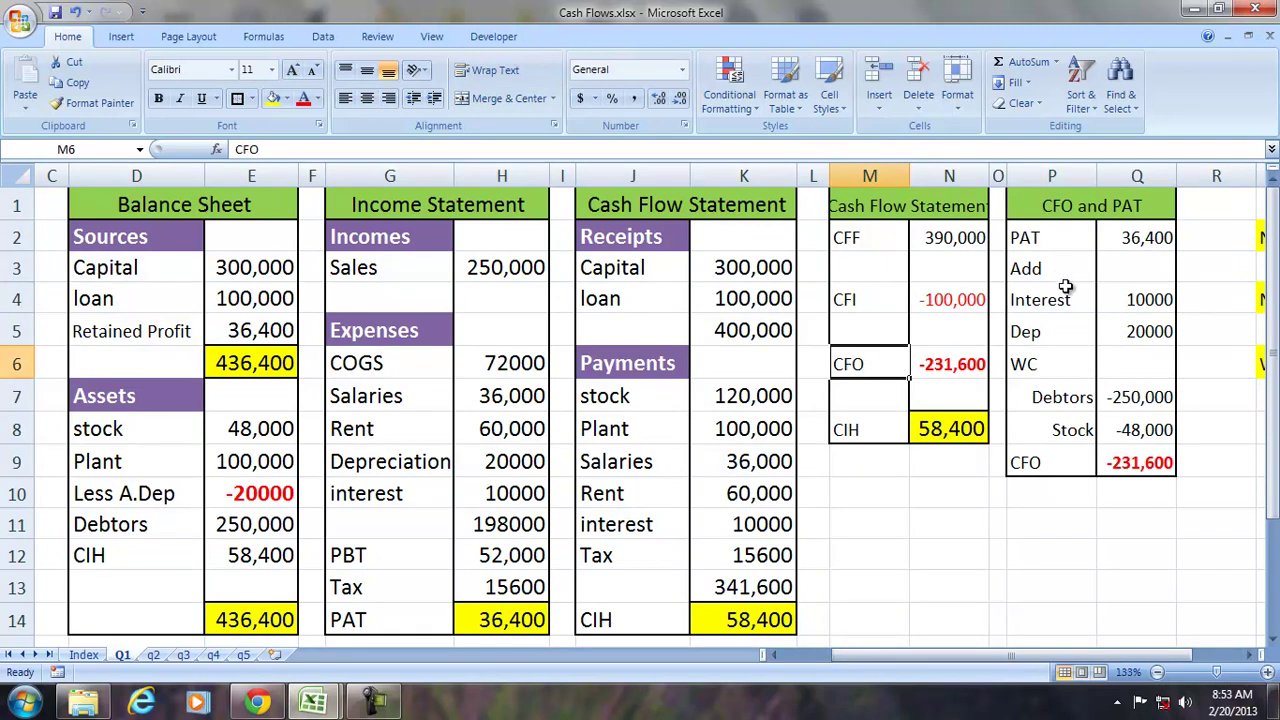
{"action": "left_click_drag", "start_coordinate": [1095, 652], "coordinate": [1147, 646]}
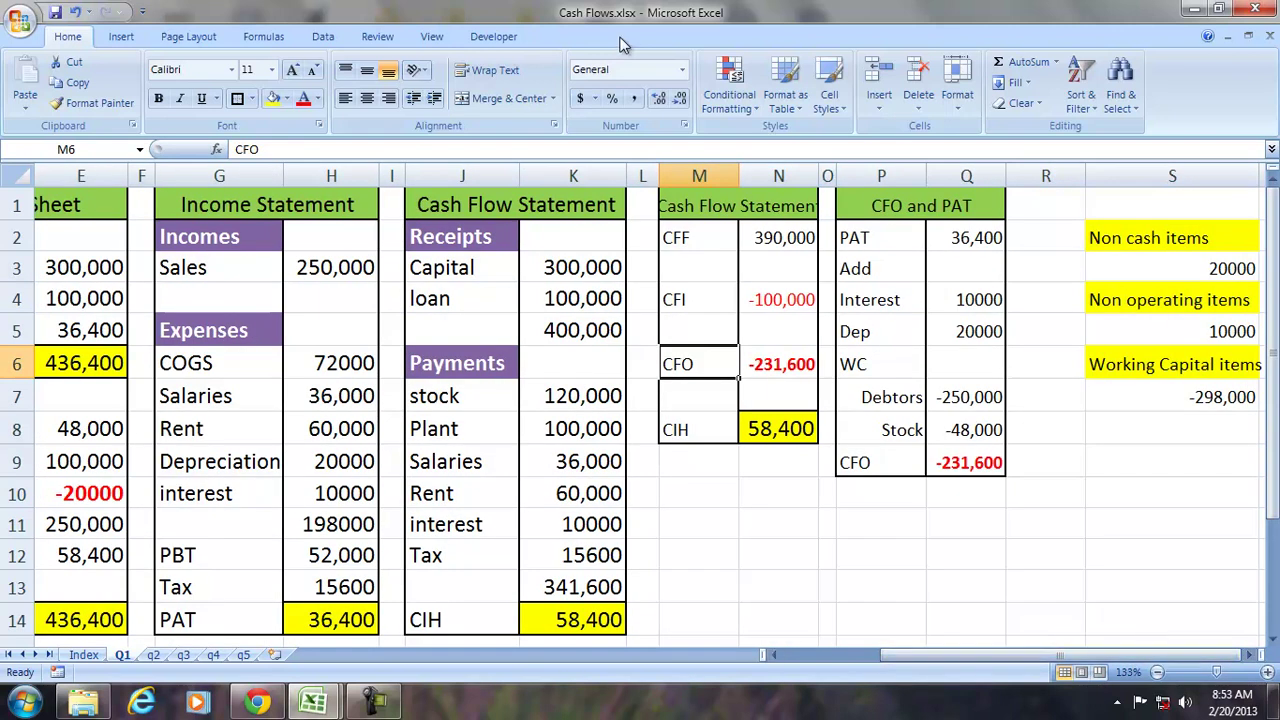